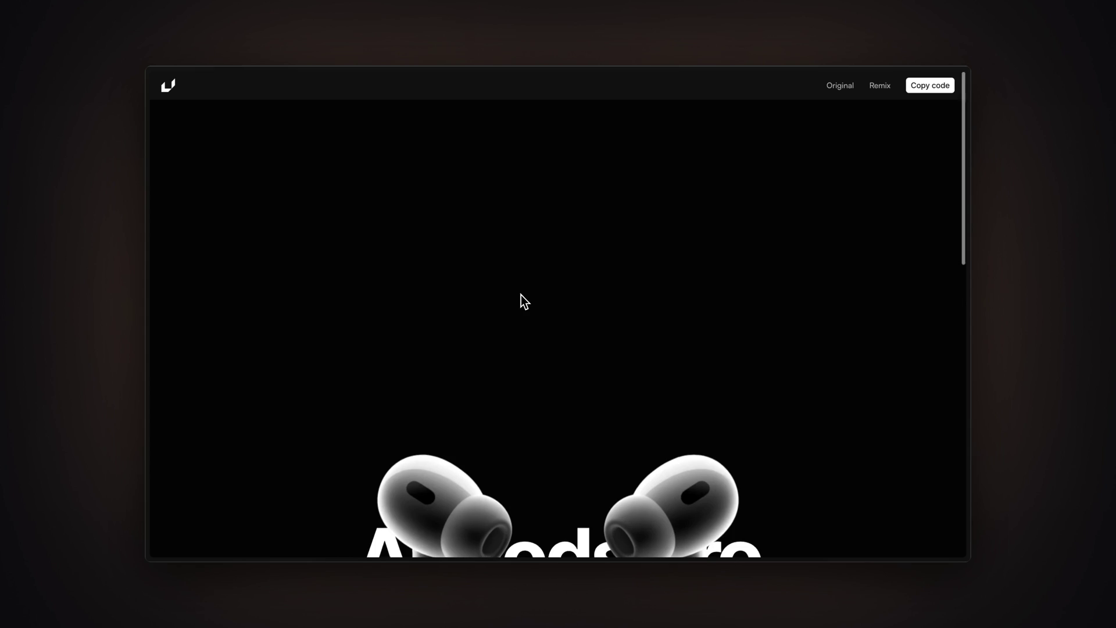
Examine how the AirPods and laptop image sequences animate with scrolling on the two finished demo pages.
scroll(521, 294, "down", 5)
scroll(521, 295, "down", 5)
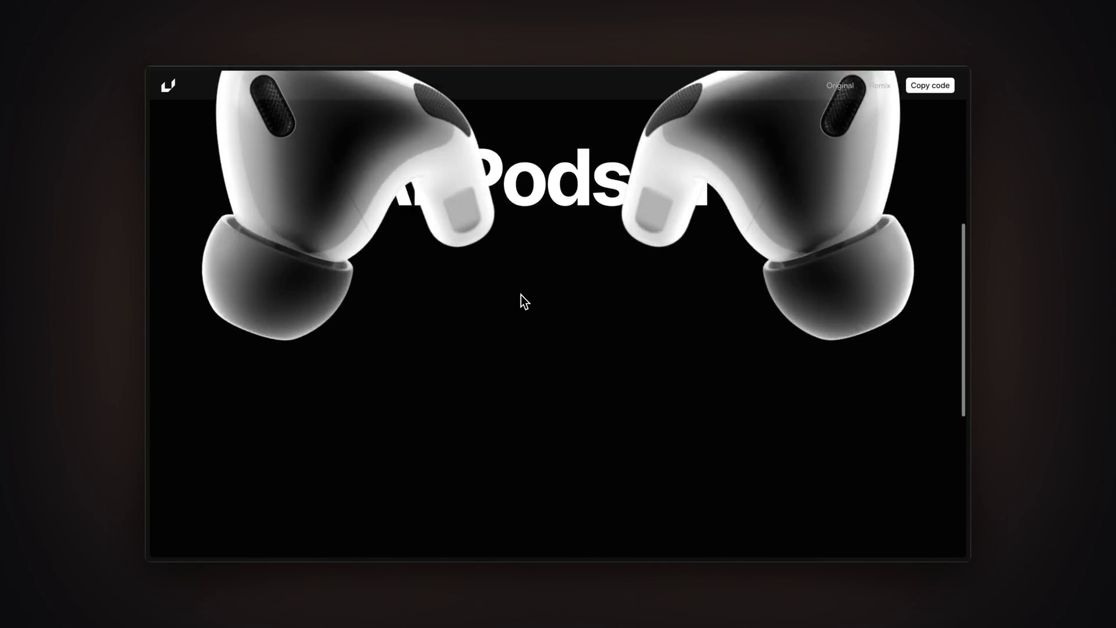
scroll(521, 295, "up", 5)
scroll(508, 333, "down", 5)
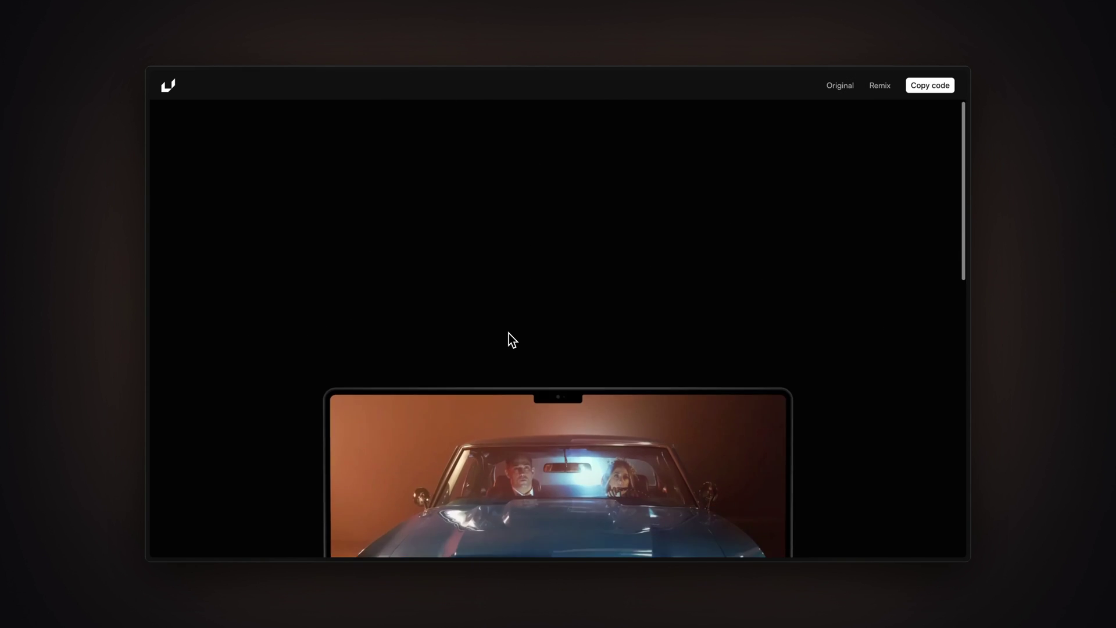
scroll(508, 333, "up", 3)
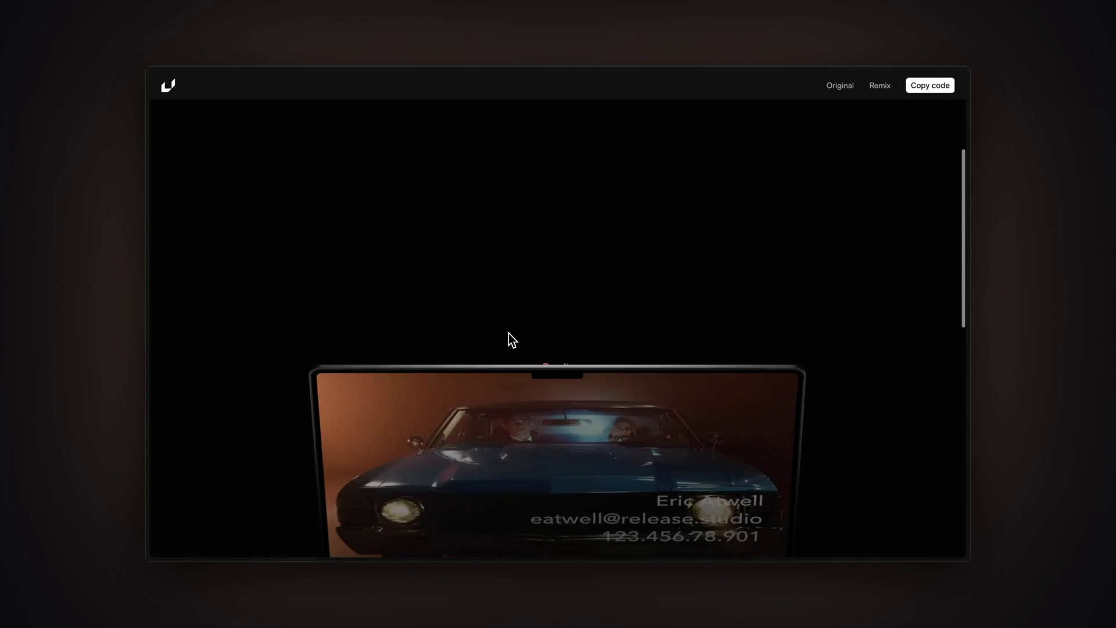
scroll(508, 333, "down", 4)
scroll(508, 334, "down", 2)
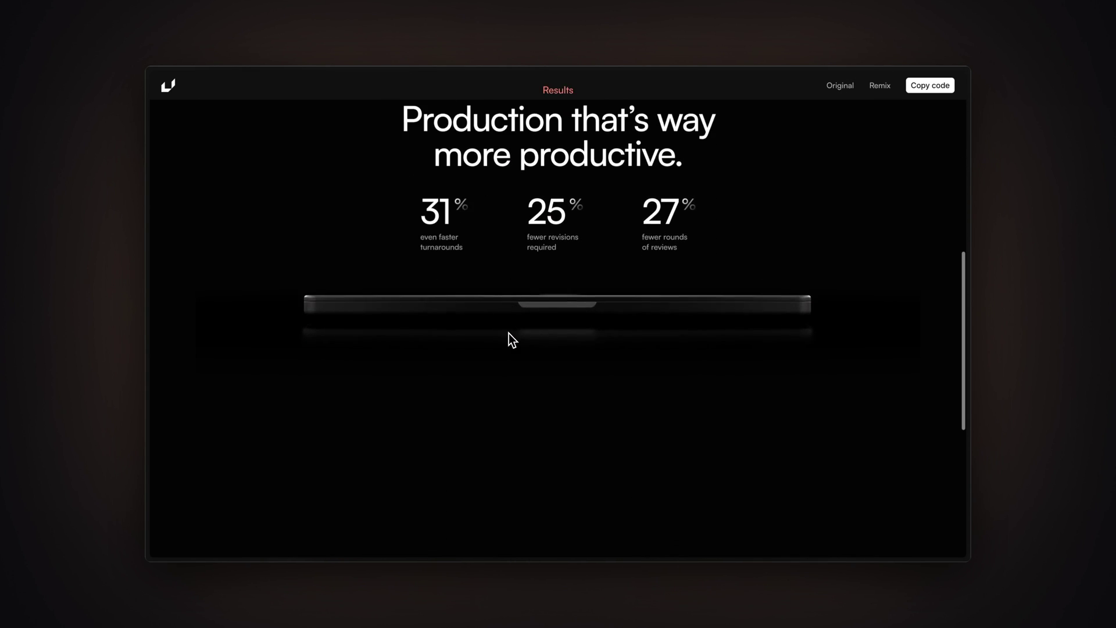
scroll(511, 339, "up", 4)
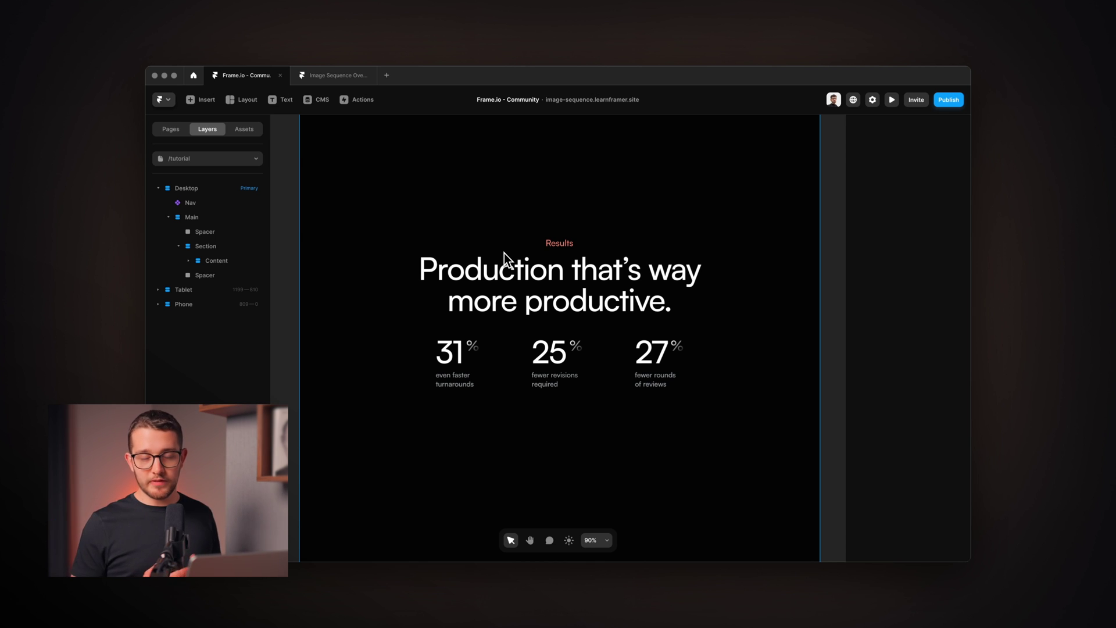
Switch to the browser, open the Frame.io home page and examine the laptop's scroll animation around the Results section.
key("super+Tab")
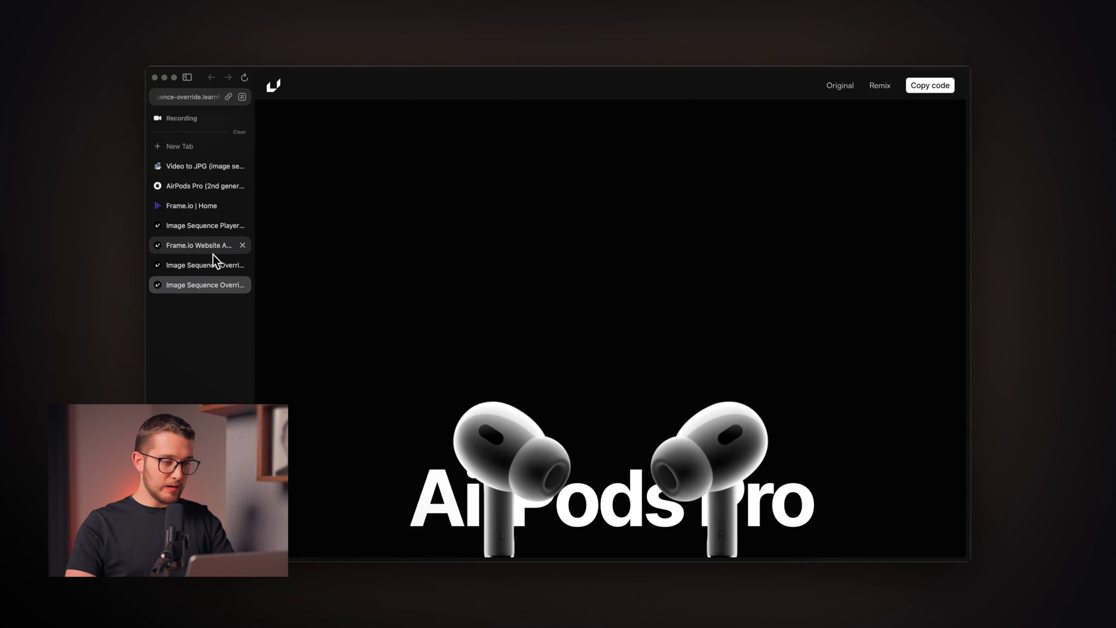
left_click(198, 207)
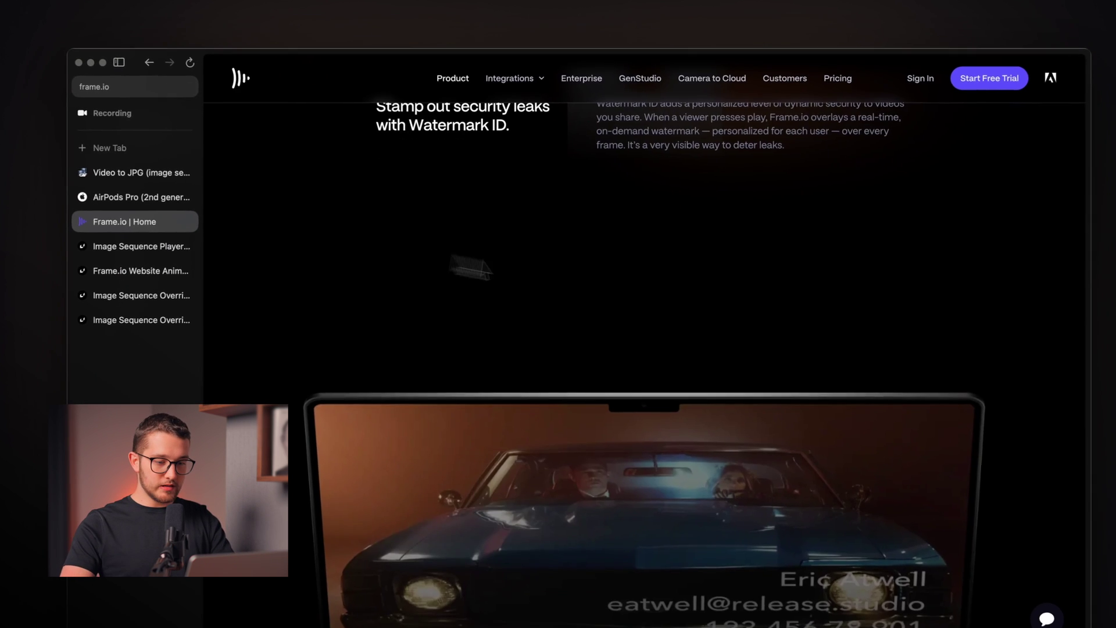
scroll(549, 277, "down", 5)
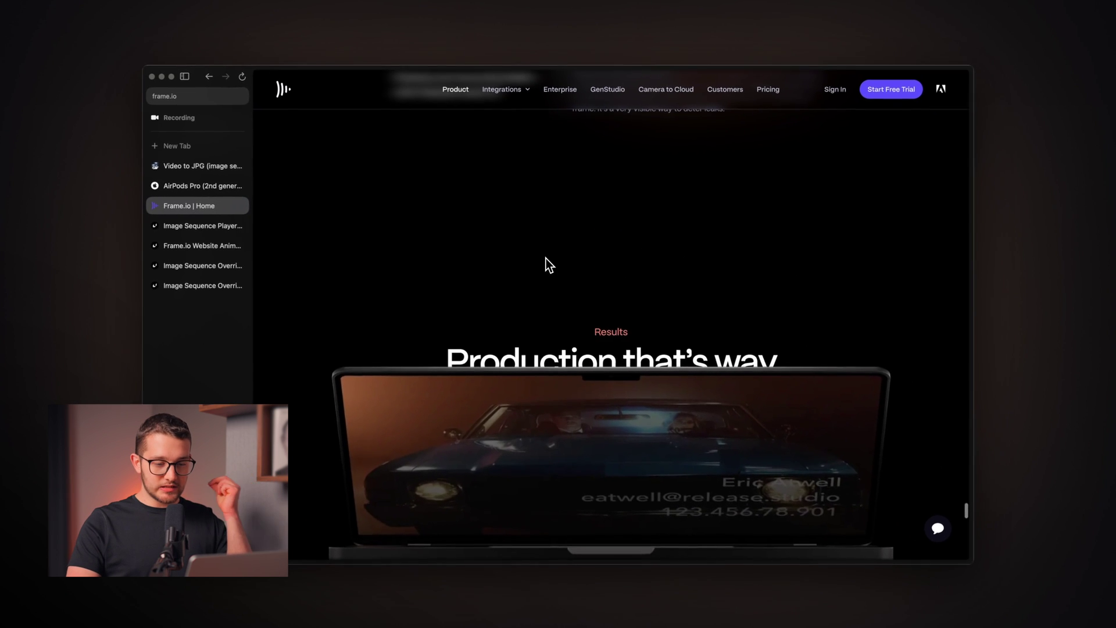
scroll(549, 265, "down", 3)
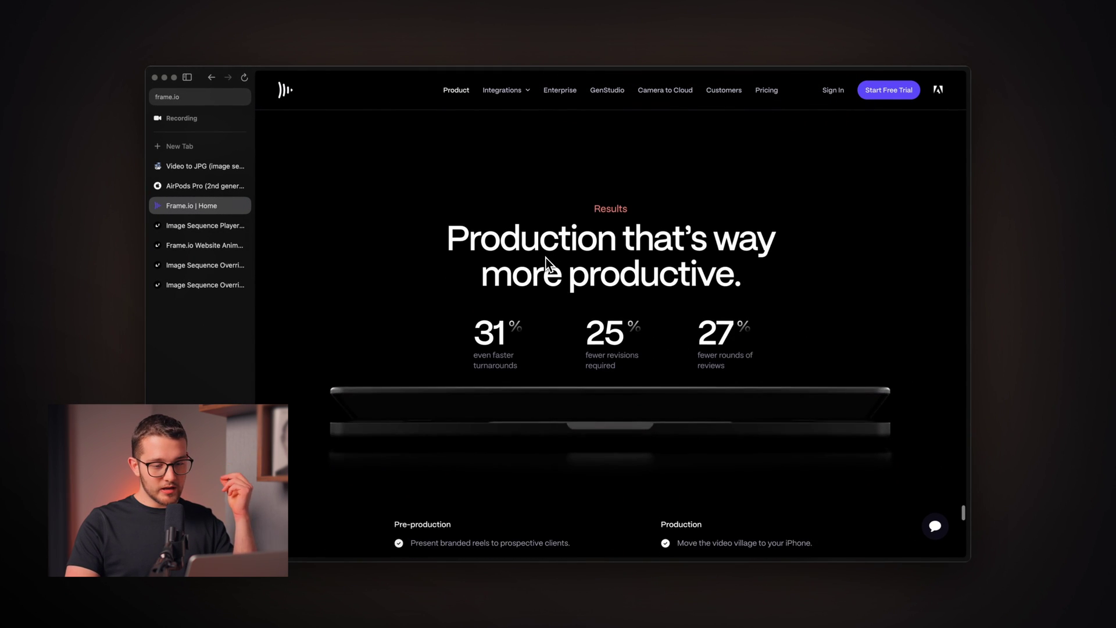
scroll(549, 265, "up", 10)
scroll(549, 264, "down", 5)
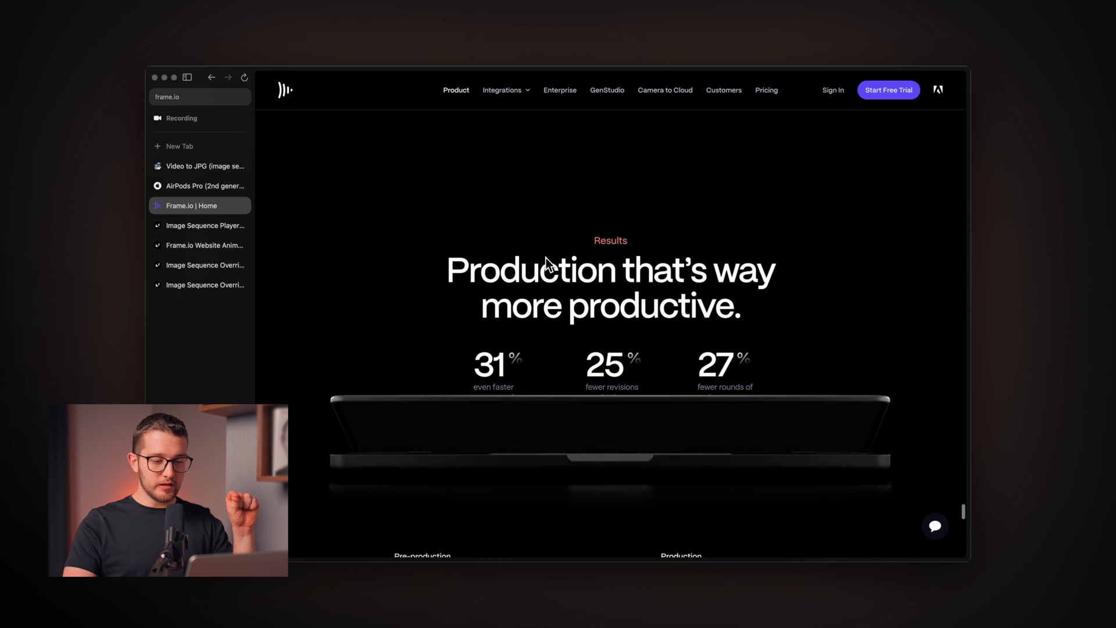
scroll(547, 263, "down", 1)
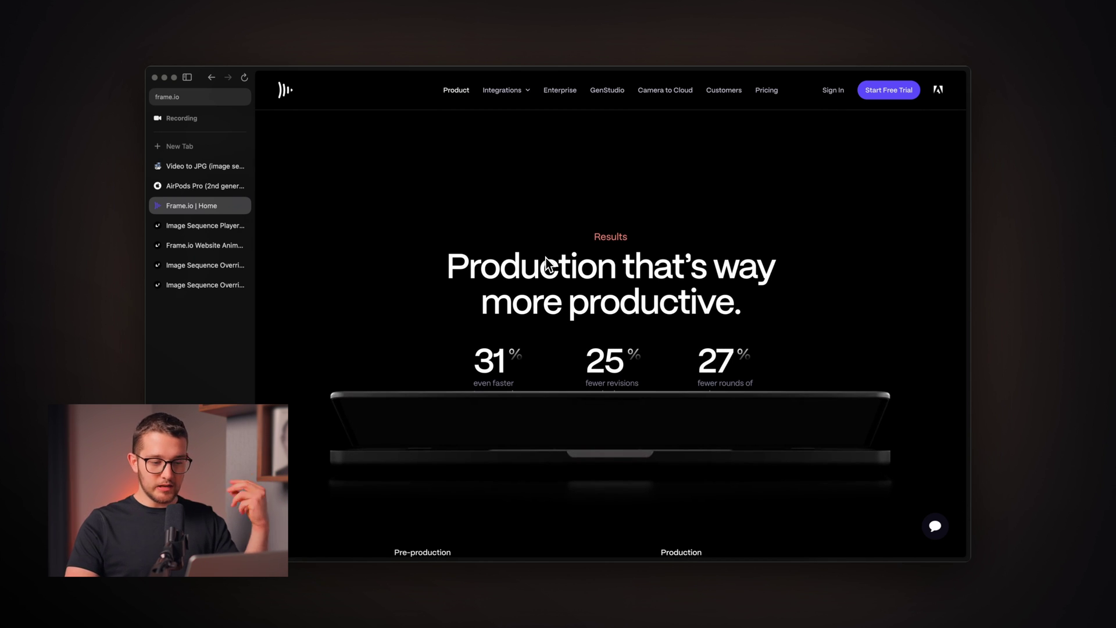
left_click(201, 186)
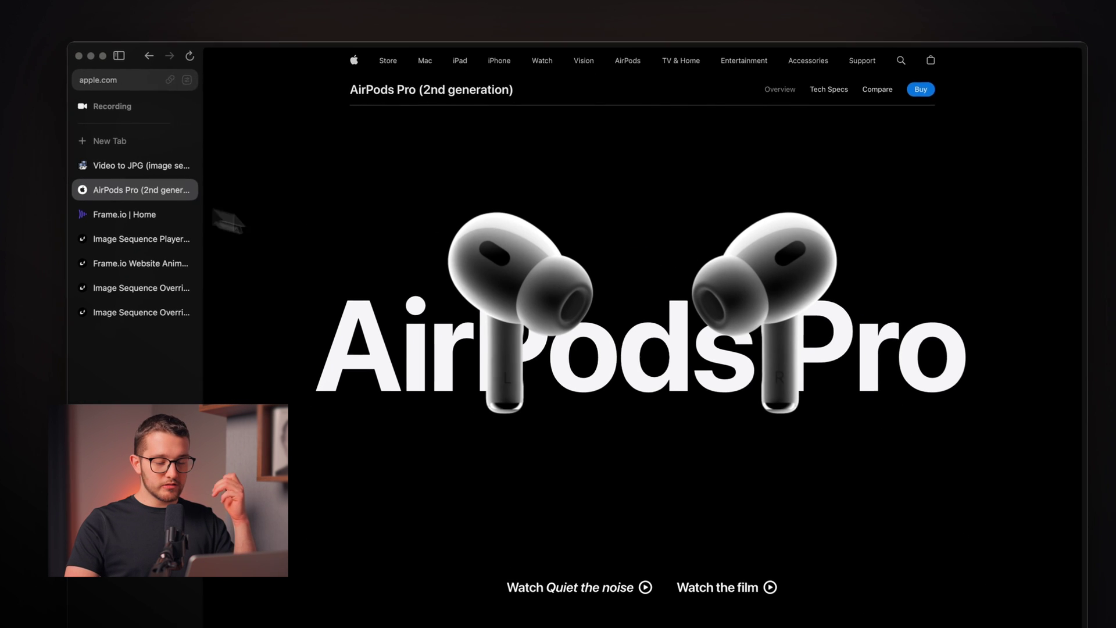
scroll(555, 333, "down", 6)
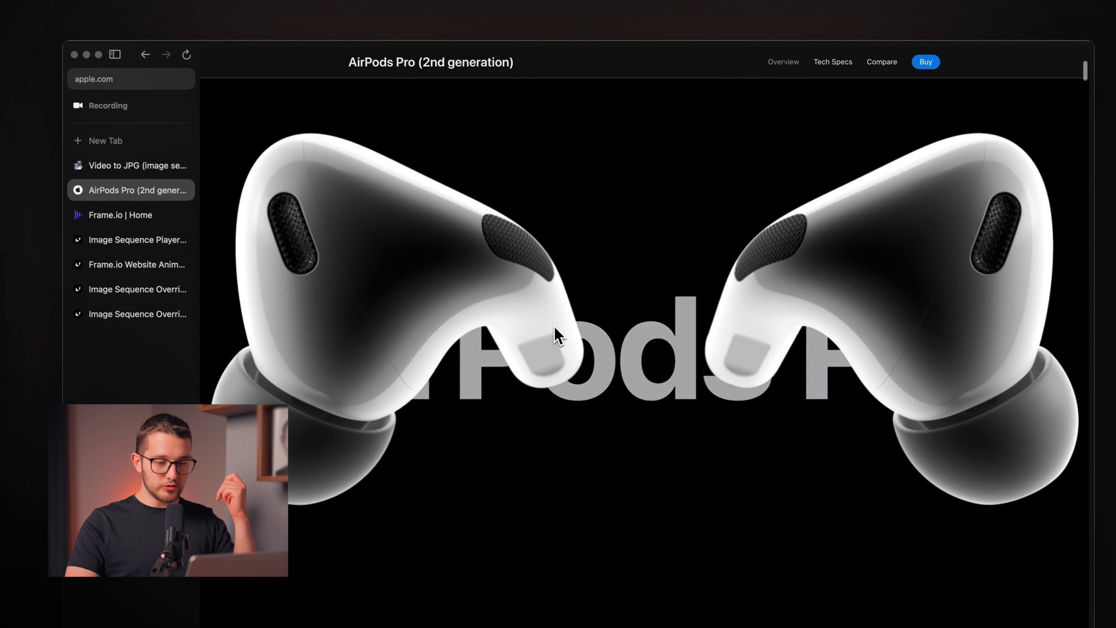
scroll(556, 334, "down", 5)
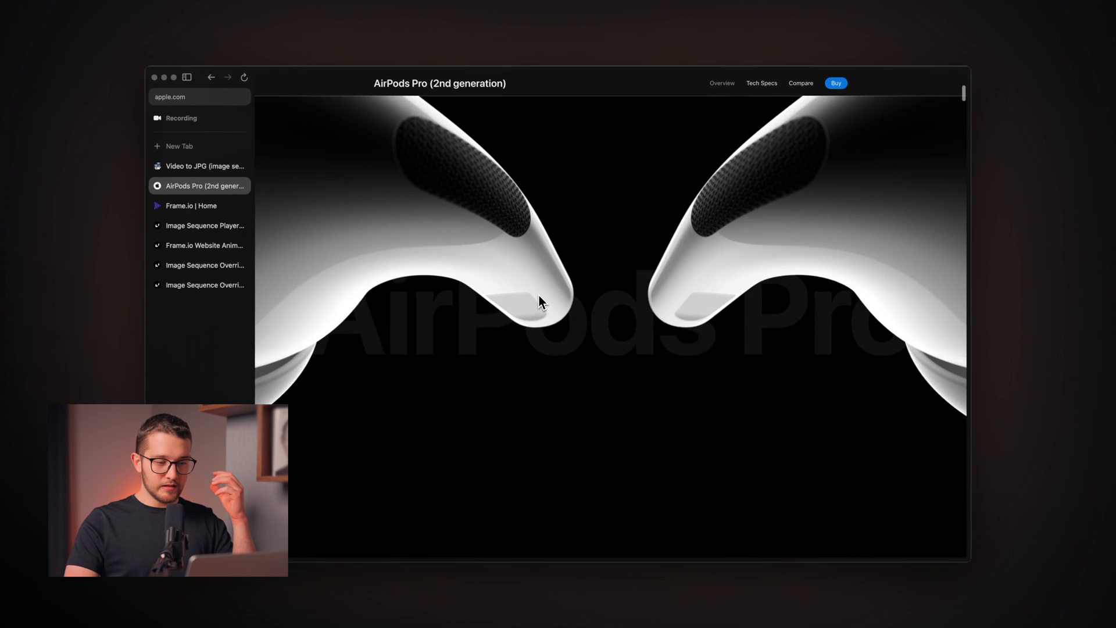
scroll(541, 301, "down", 2)
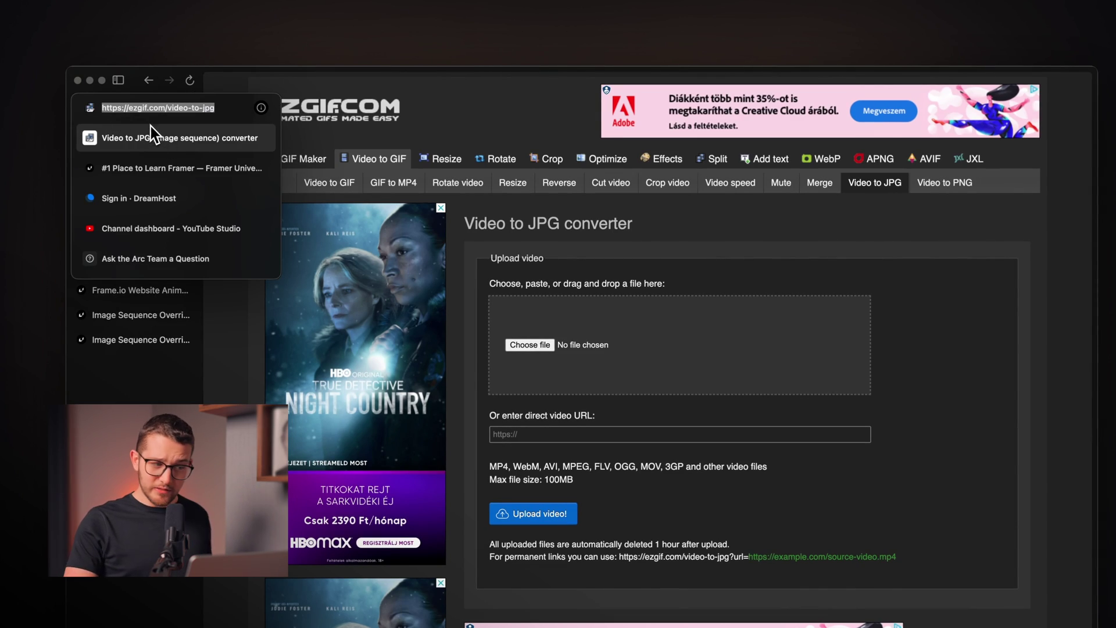
Review the upload and output sections of the ezgif.com Video to JPG converter.
left_click(151, 122)
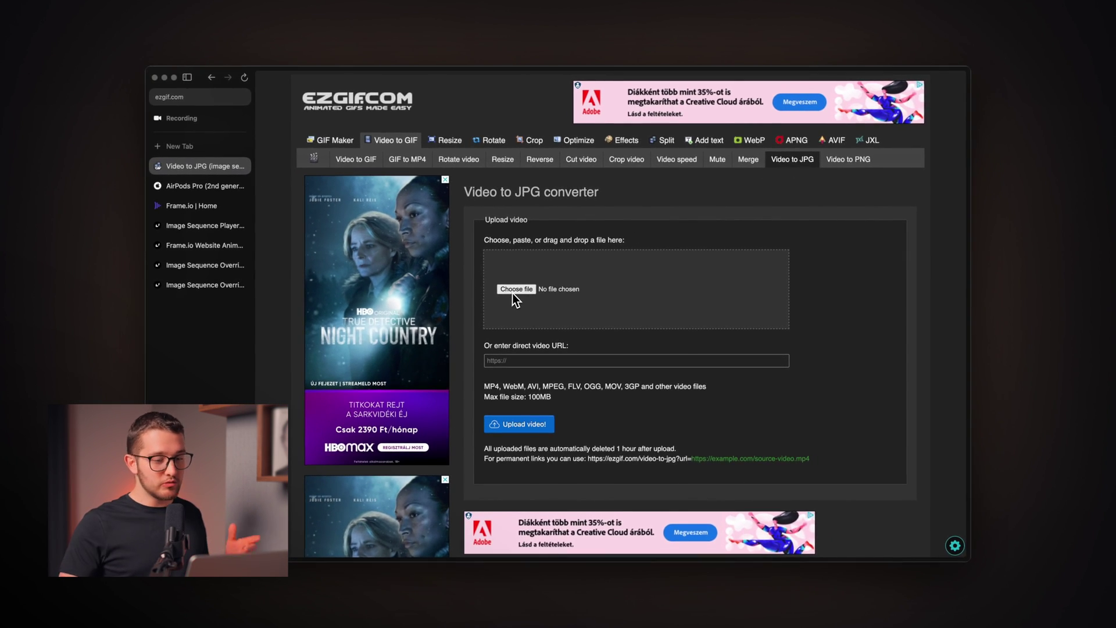
scroll(511, 293, "down", 2)
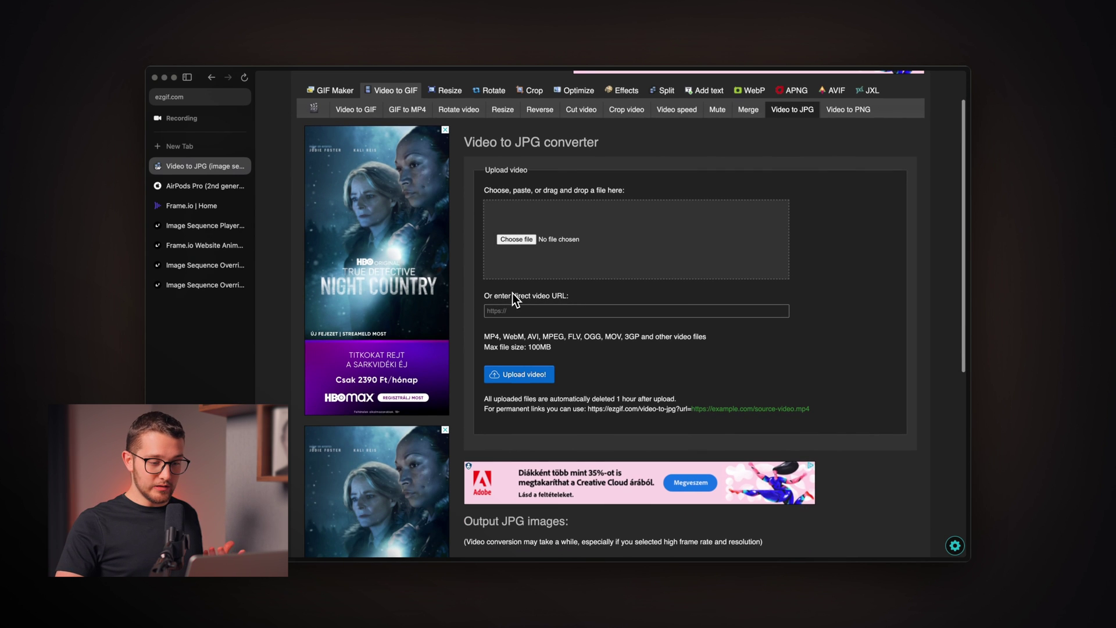
scroll(561, 326, "down", 2)
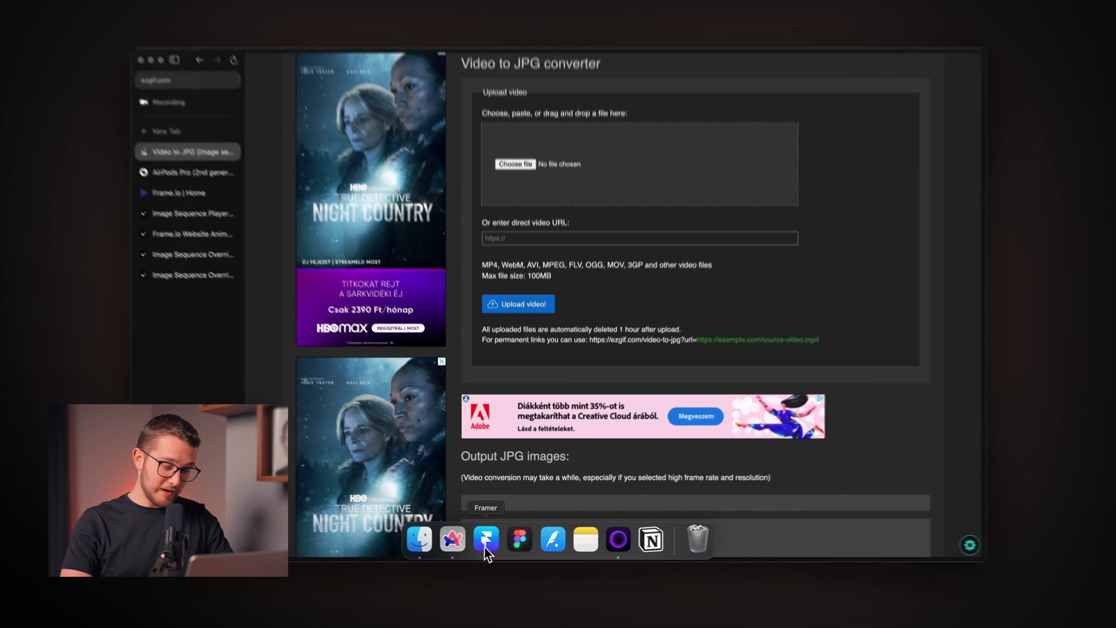
Switch to Framer and show the layers of the /tutorial page, with empty canvas beside the Desktop frame.
left_click(484, 534)
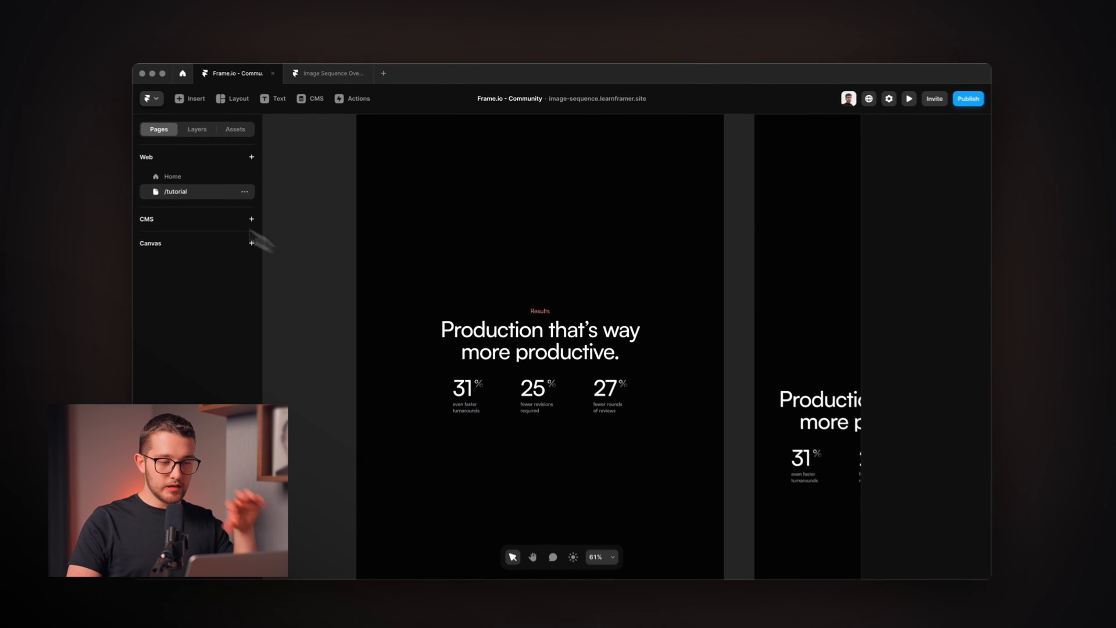
scroll(469, 379, "down", 1)
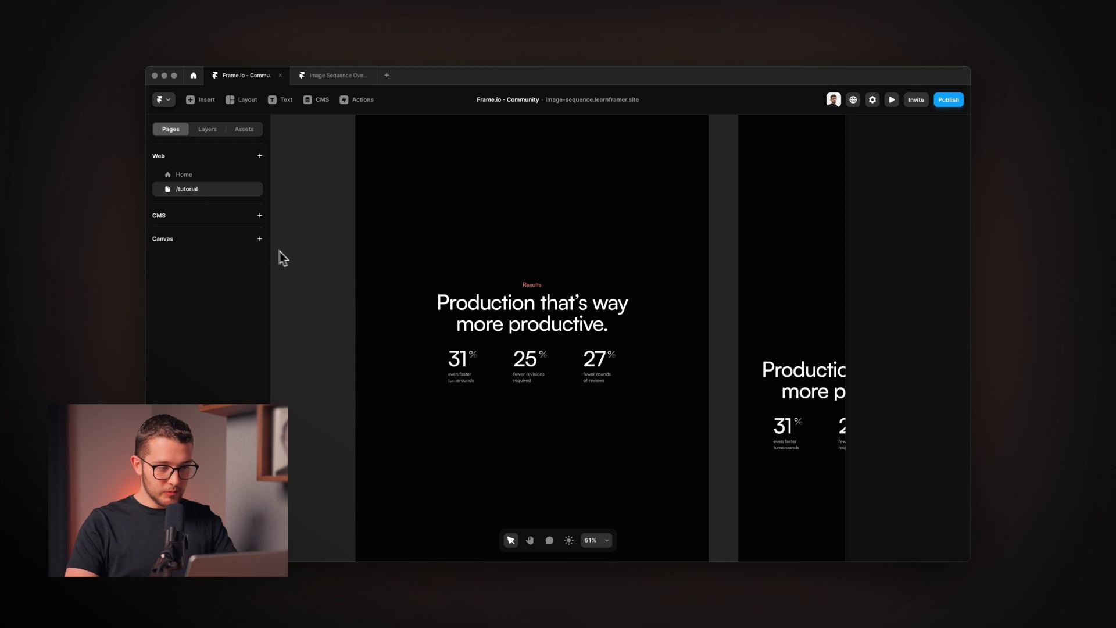
key("alt+2")
scroll(611, 246, "down", 3)
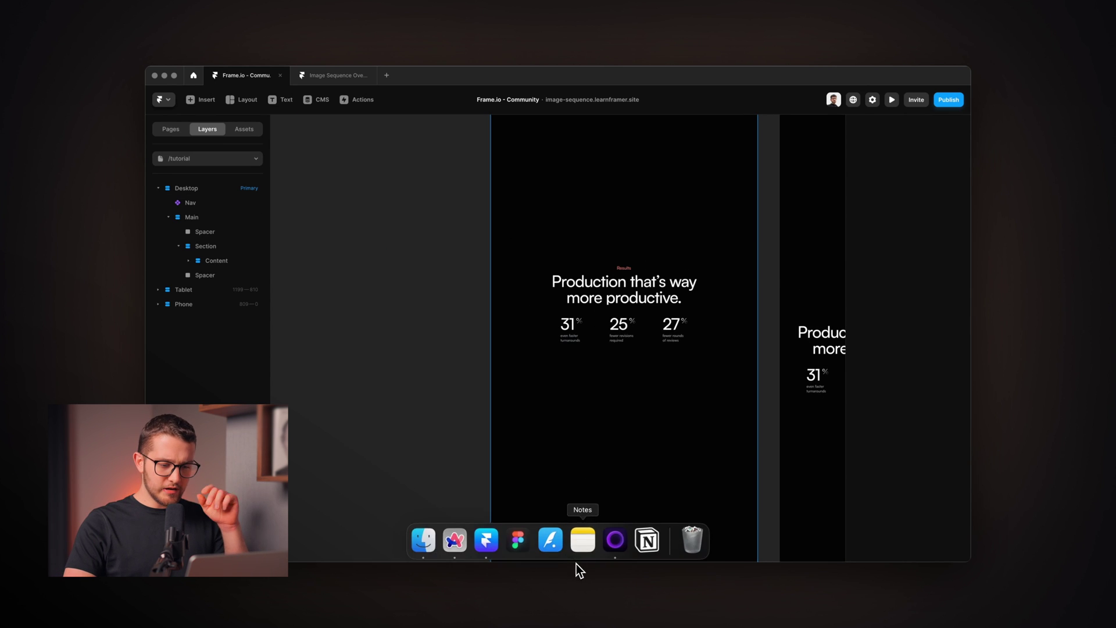
scroll(538, 418, "left", 3)
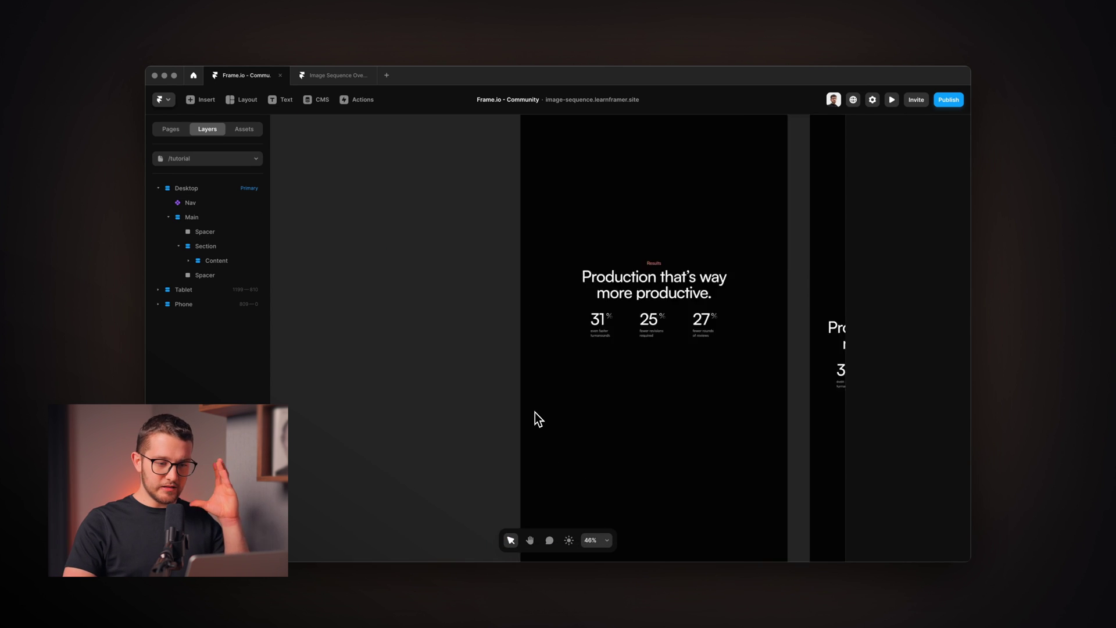
Switch to Finder and import 1.webp through 53.webp from the Laptop Sequence folder onto the empty Framer canvas beside the Desktop frame.
mouse_move(481, 564)
left_click(416, 546)
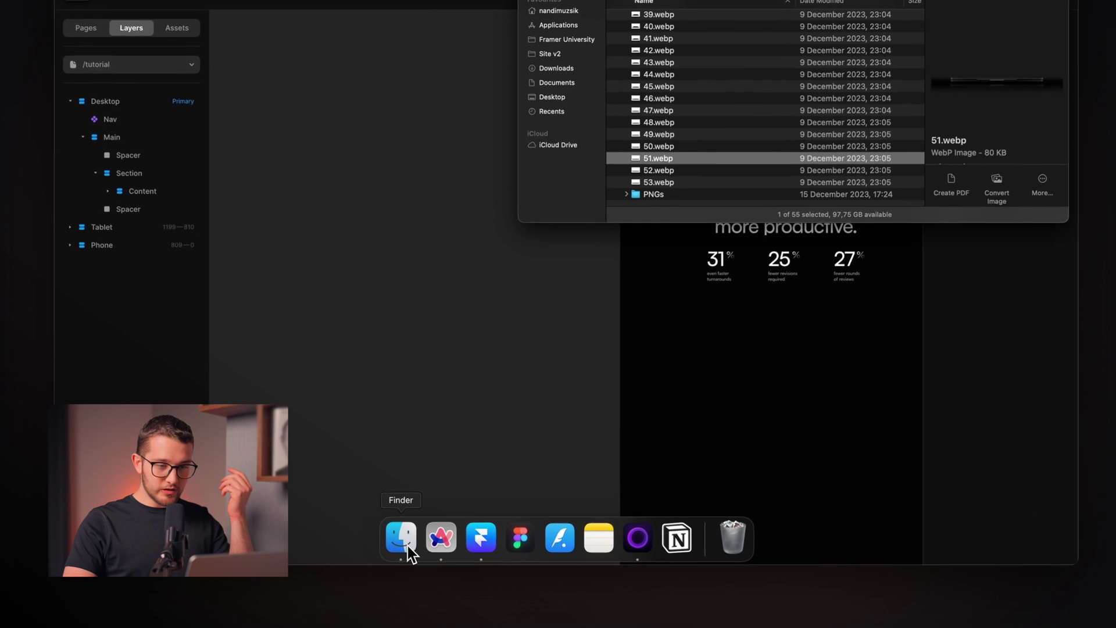
scroll(636, 197, "up", 3)
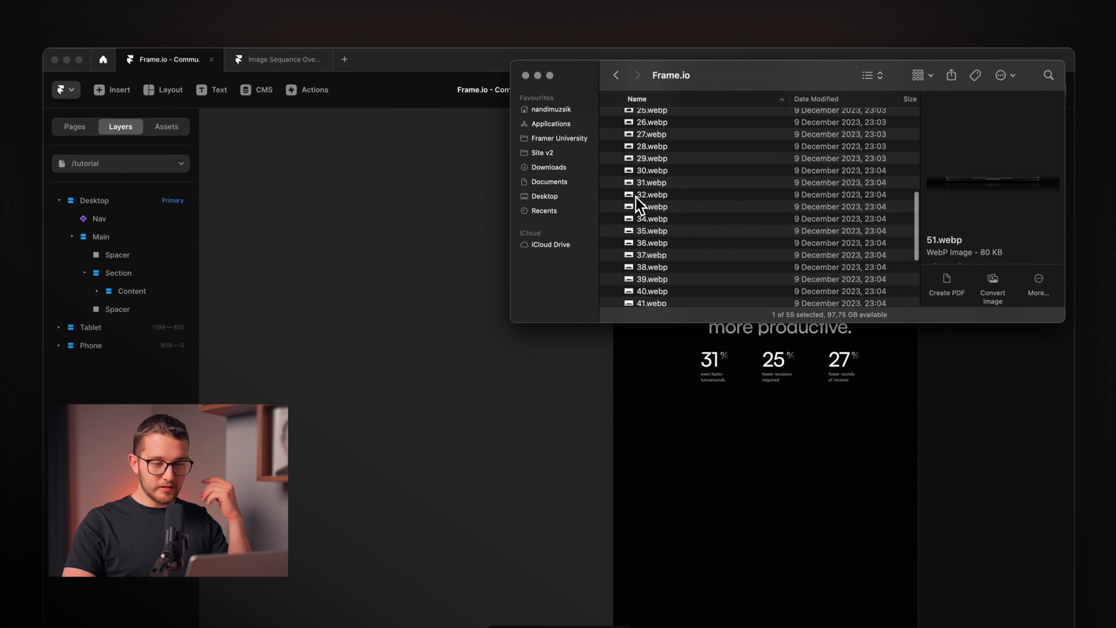
scroll(636, 197, "up", 10)
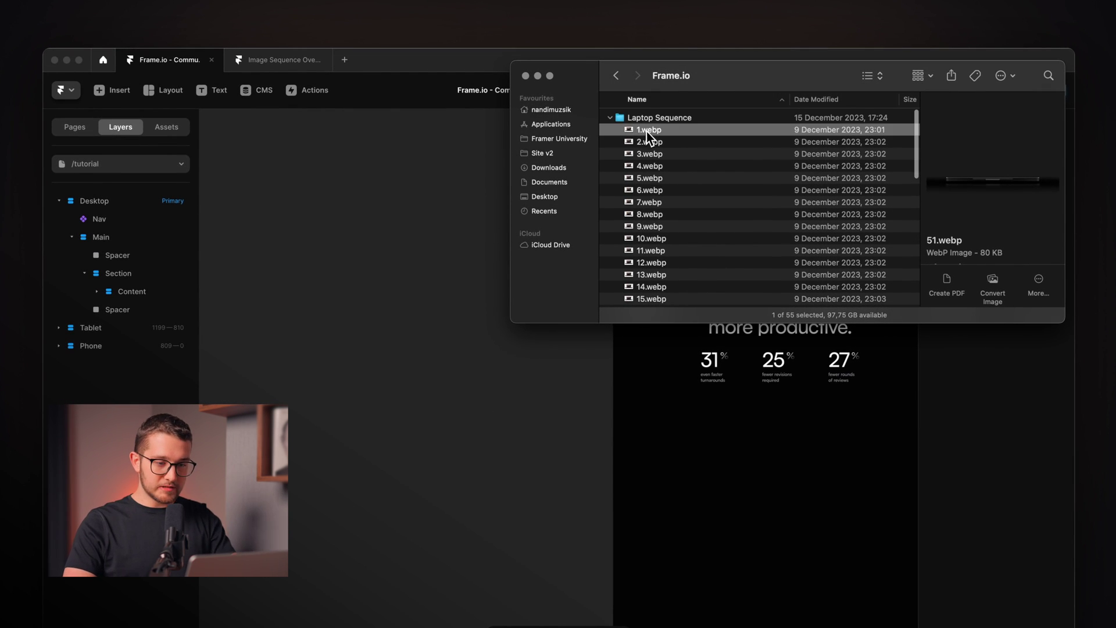
scroll(661, 230, "down", 15)
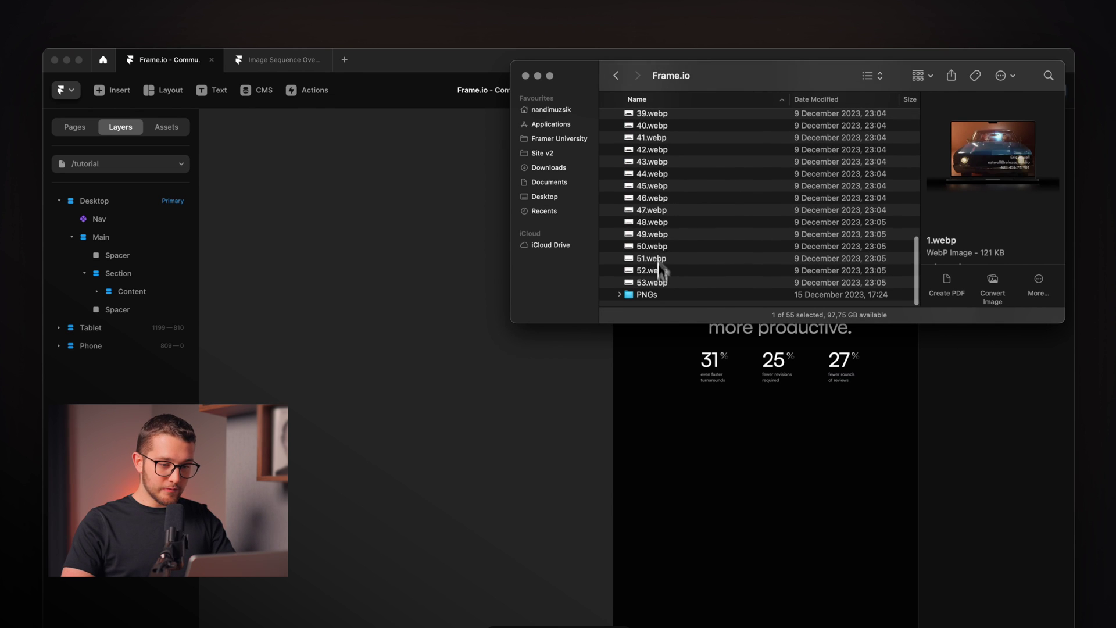
left_click(646, 282, "shift")
left_click_drag(646, 282, 454, 293)
left_click_drag(413, 327, 395, 368)
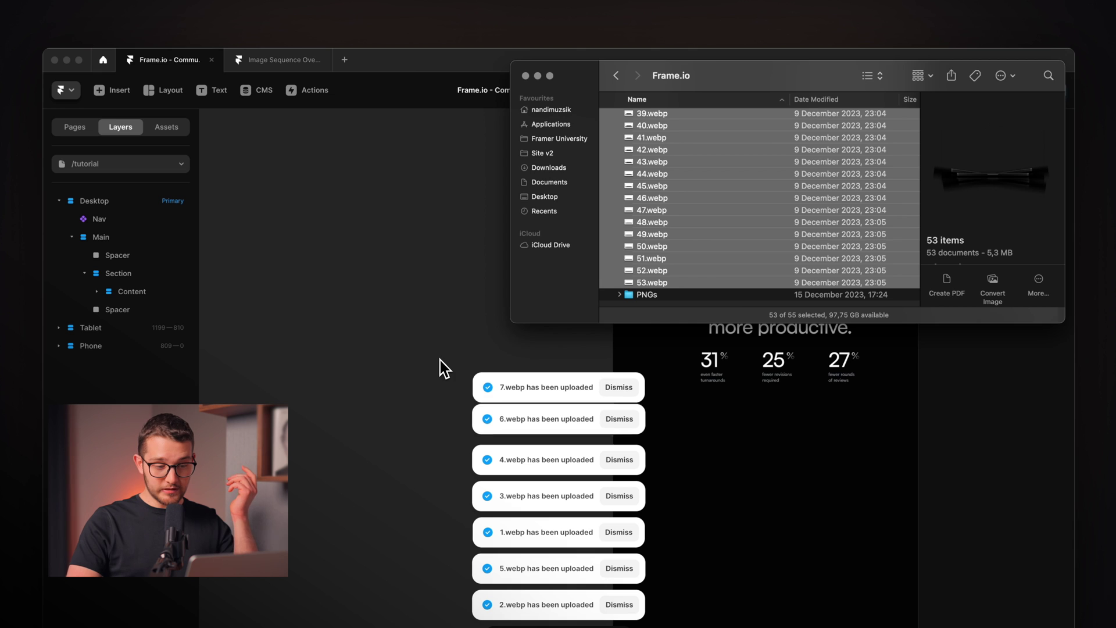
left_click(440, 330)
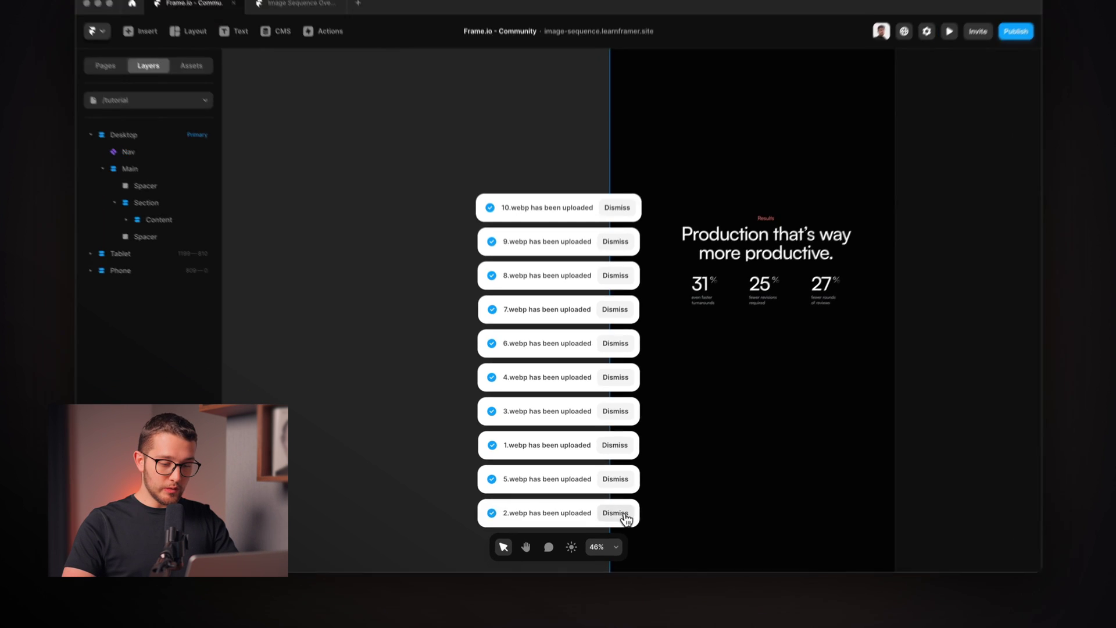
Dismiss all the upload notifications covering the imported laptop image stack.
scroll(446, 396, "down", 5)
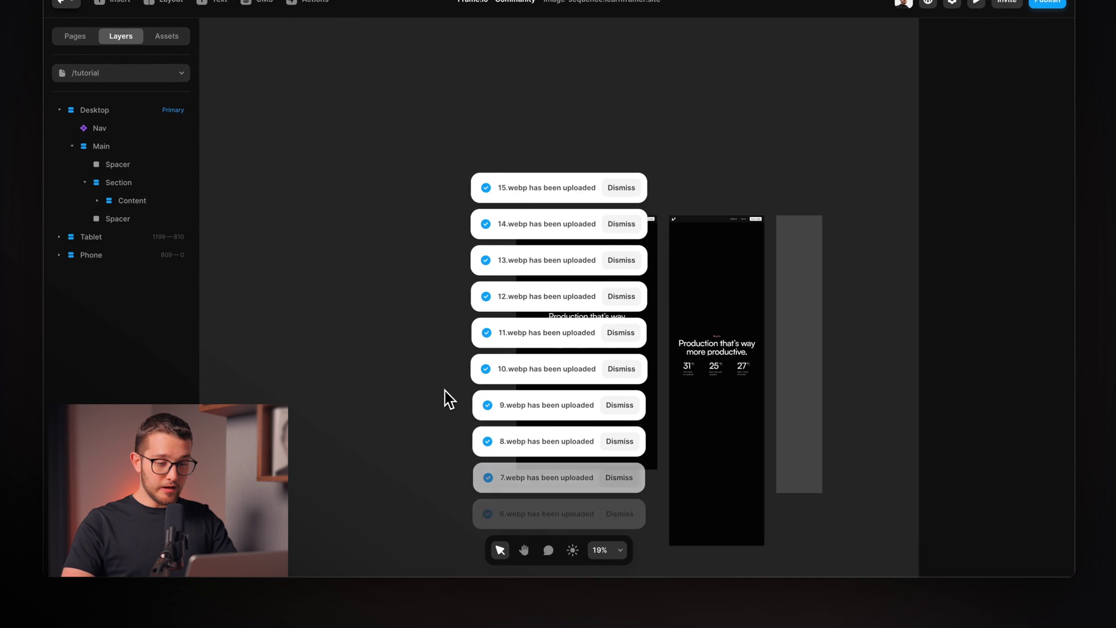
scroll(446, 396, "up", 4)
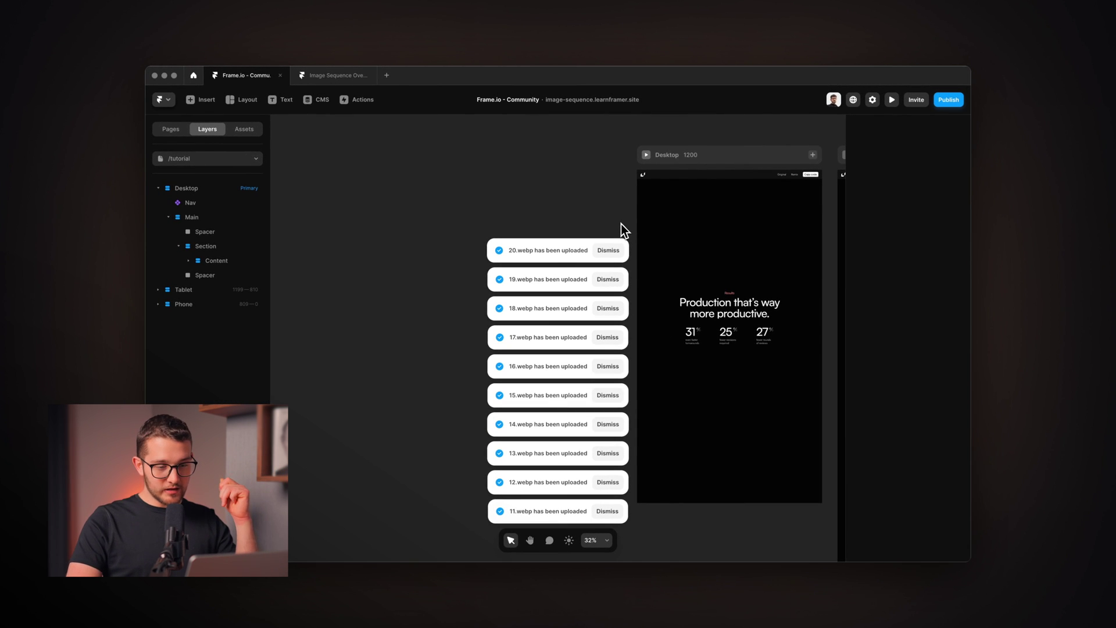
scroll(389, 336, "up", 3)
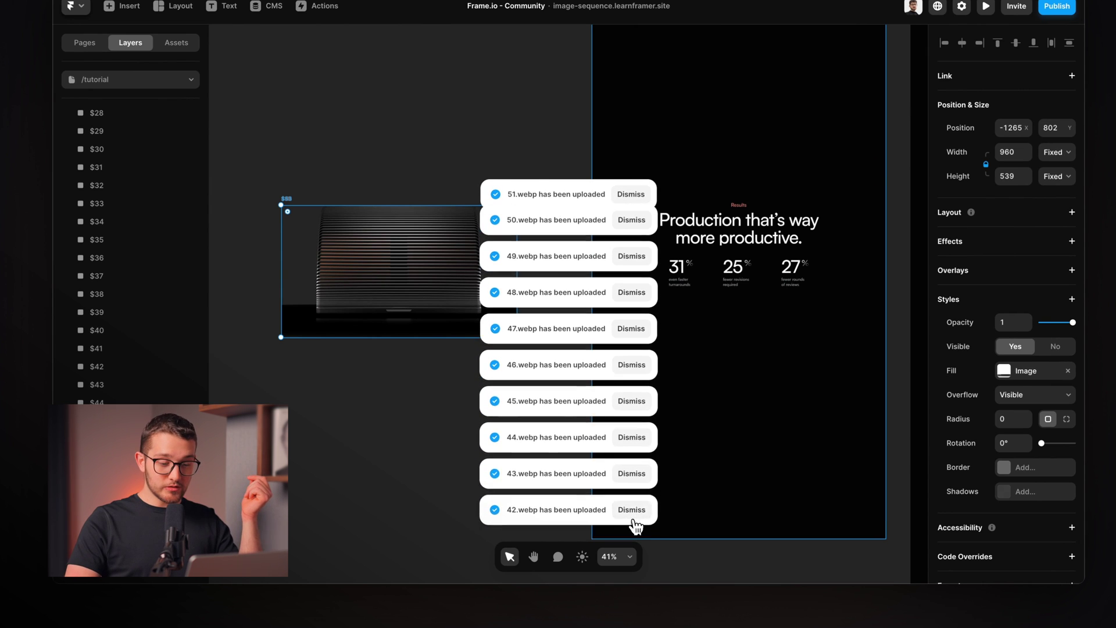
left_click(633, 521)
left_click(633, 520)
left_click(633, 521)
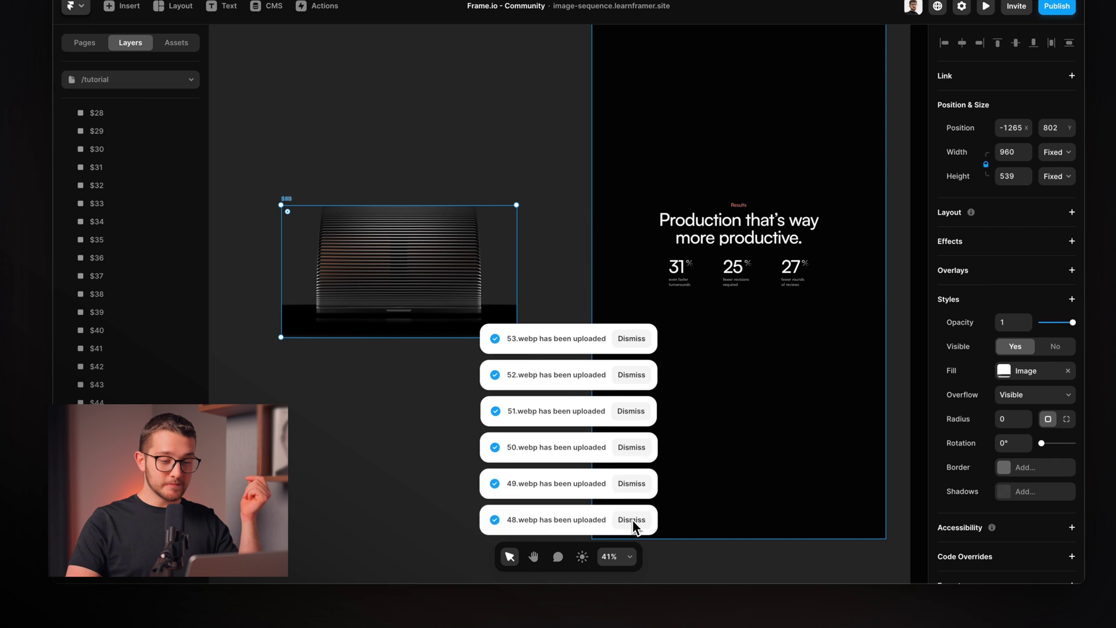
left_click(634, 520)
left_click(633, 521)
left_click(633, 520)
left_click(633, 521)
left_click(633, 521)
left_click(633, 521)
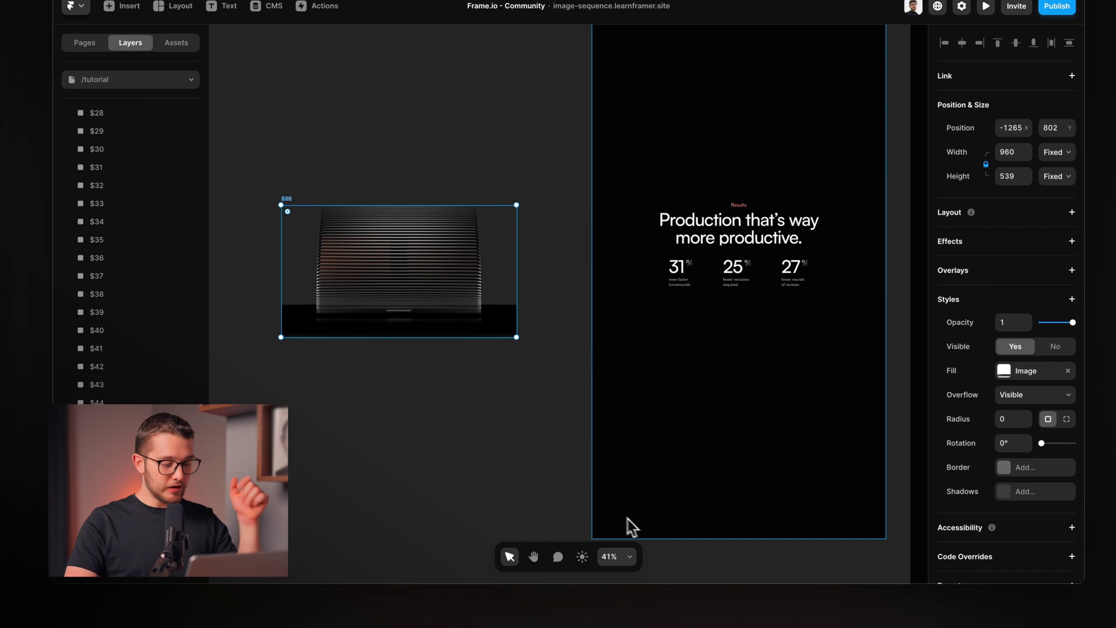
scroll(384, 273, "up", 3)
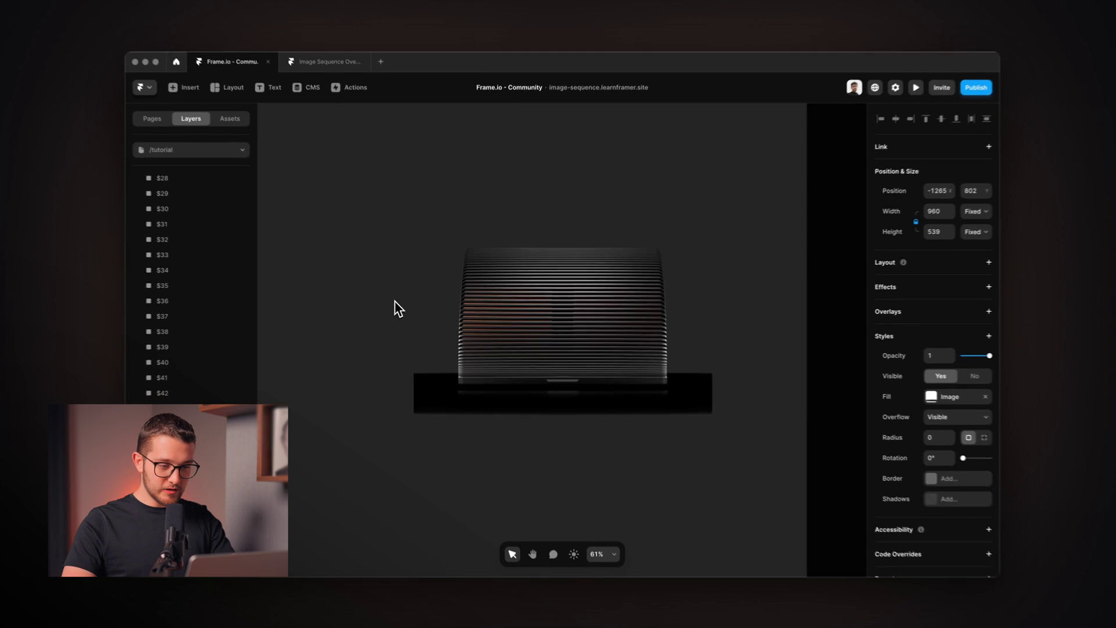
scroll(575, 204, "up", 3)
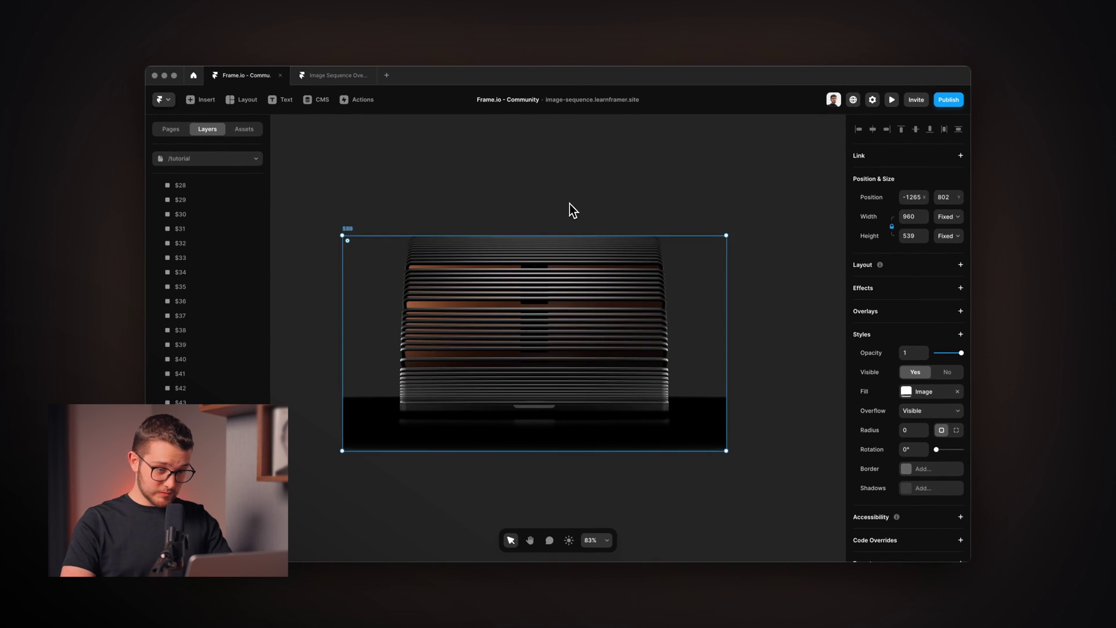
Select all the imported laptop images $1 through $53 on the canvas and wrap them in a frame named Laptop.
scroll(576, 203, "down", 2)
left_click(570, 204)
left_click_drag(793, 182, 513, 388)
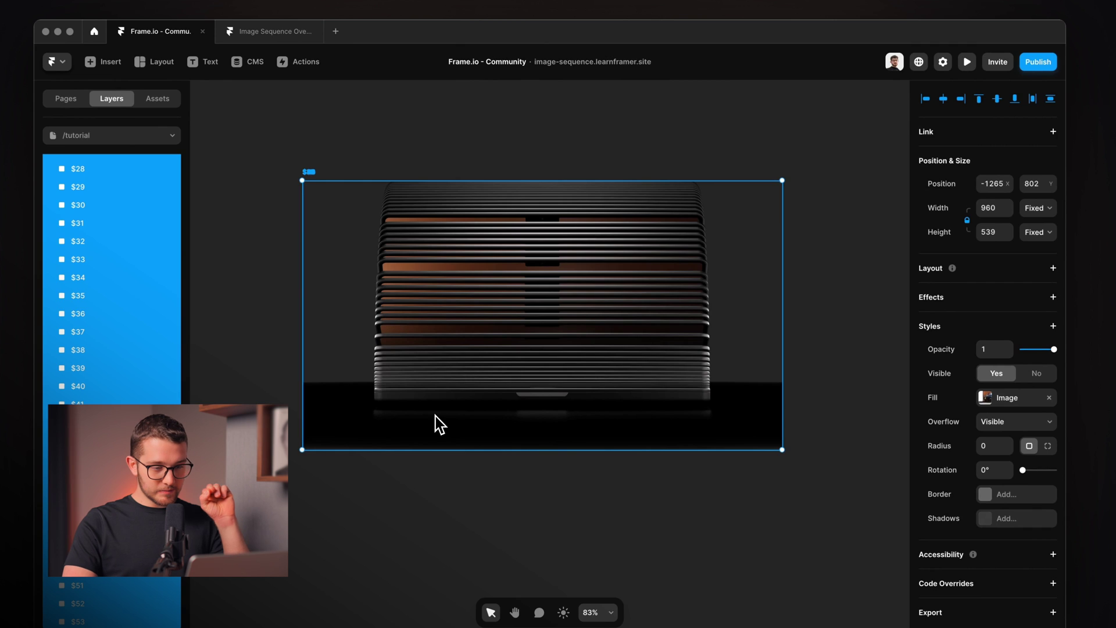
scroll(58, 291, "up", 10)
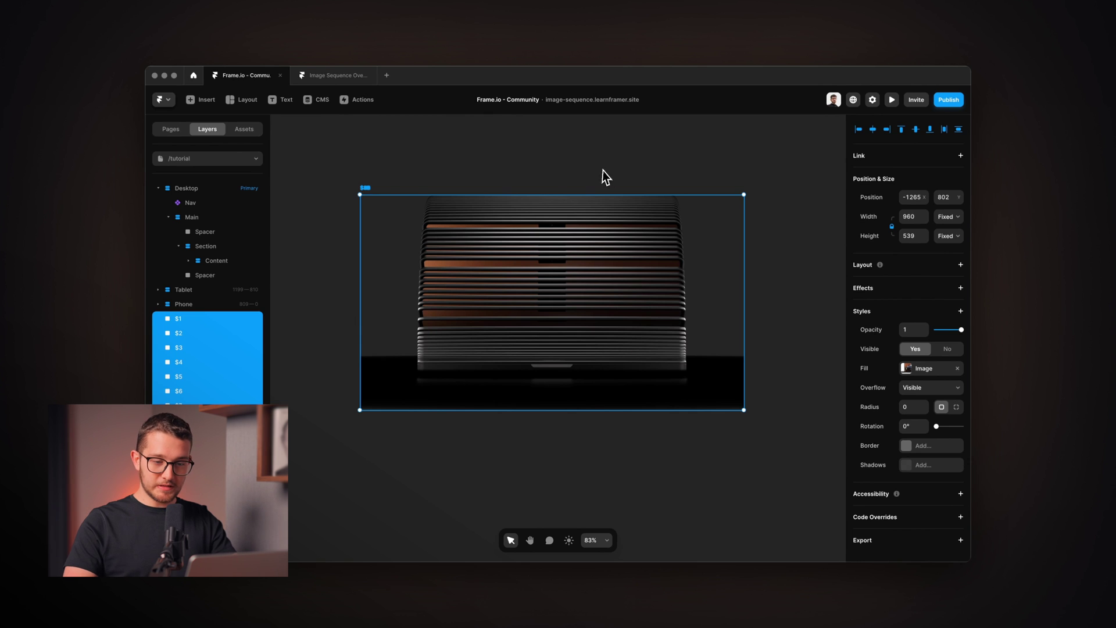
left_click_drag(775, 180, 394, 442)
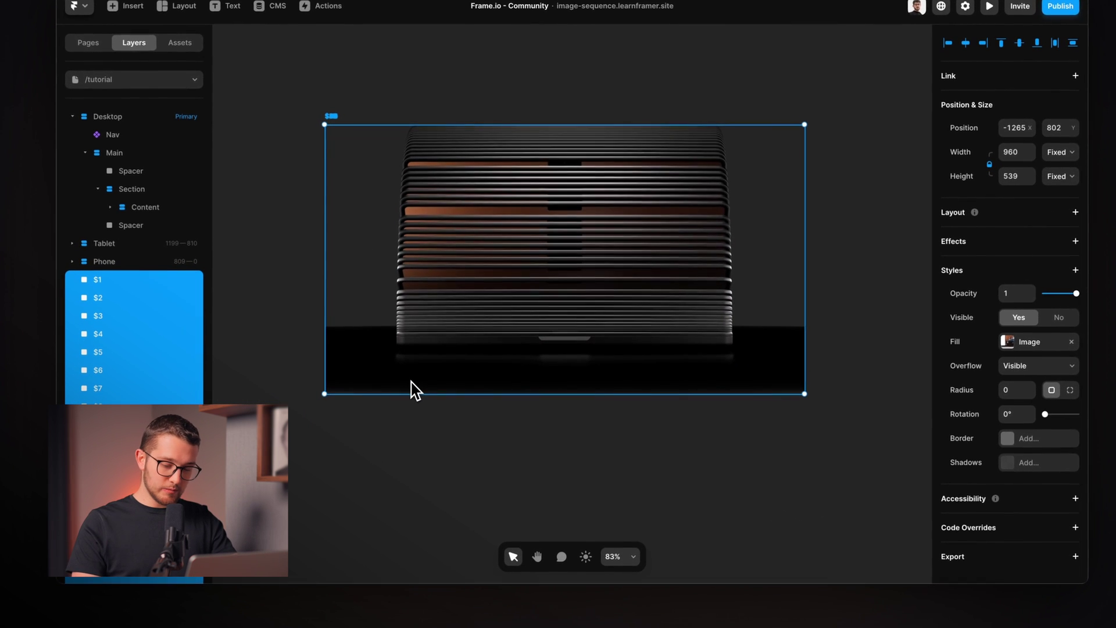
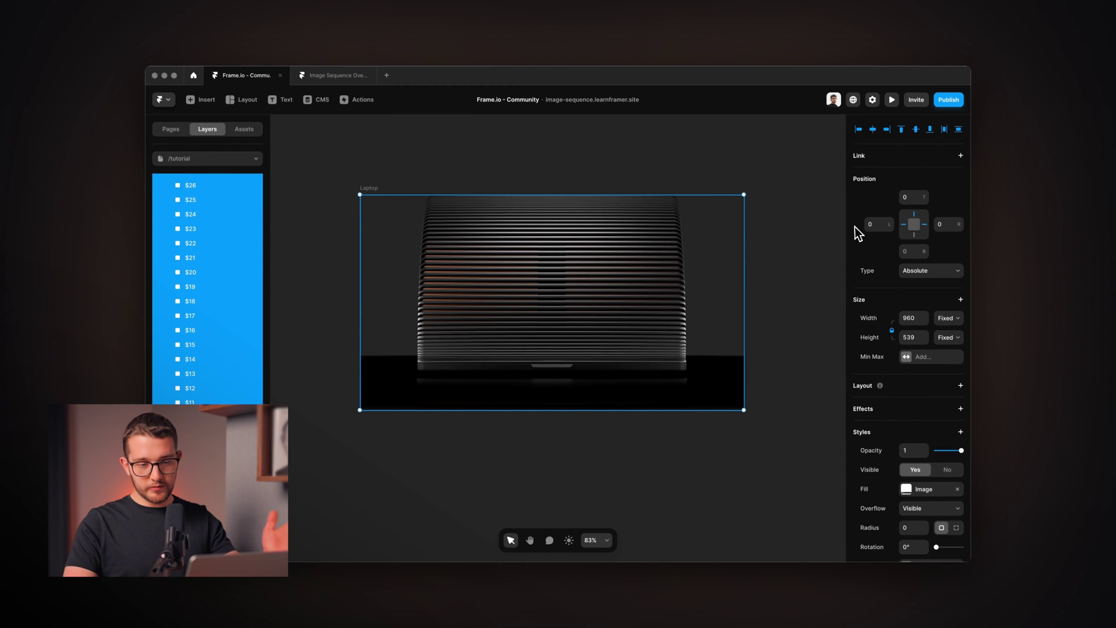
Lock the aspect ratio of the Laptop frame and set its width to 1500.
left_click(765, 262)
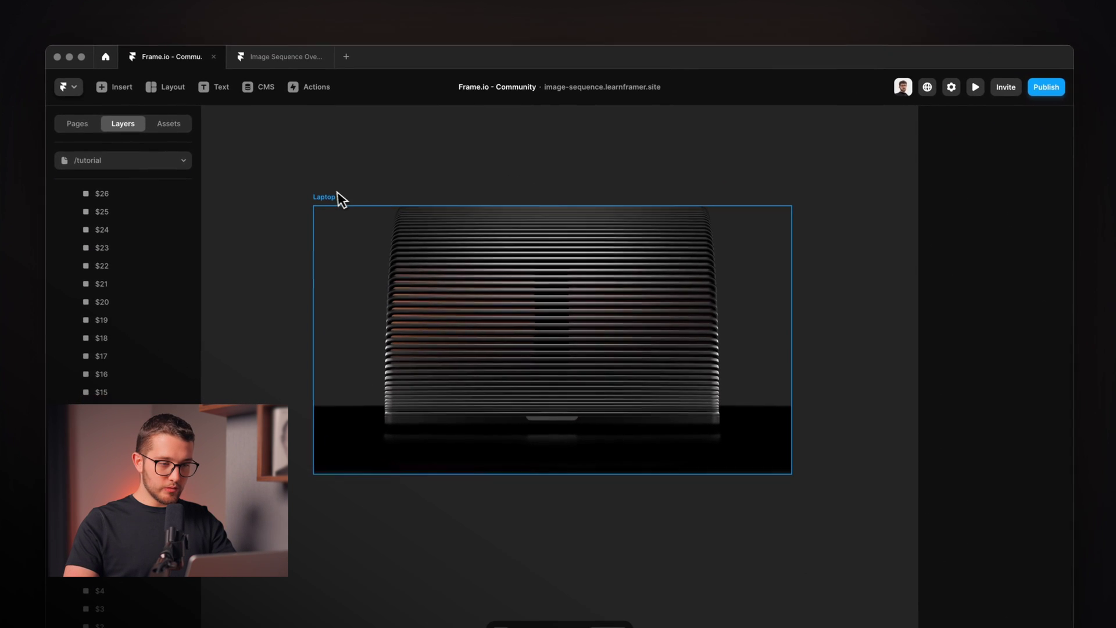
left_click(333, 207)
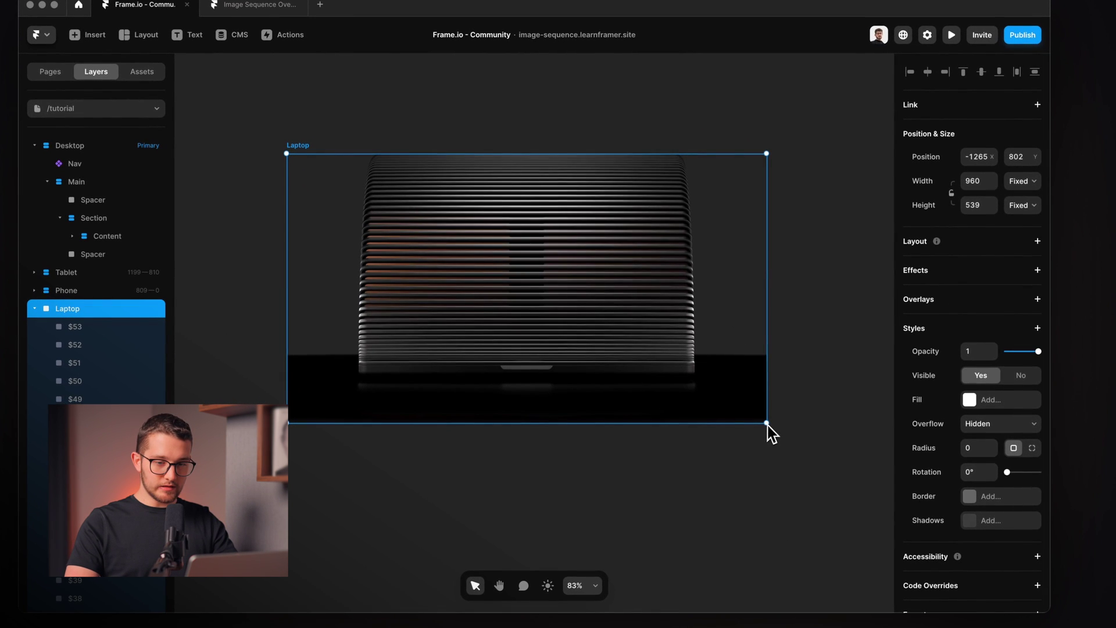
left_click(952, 193)
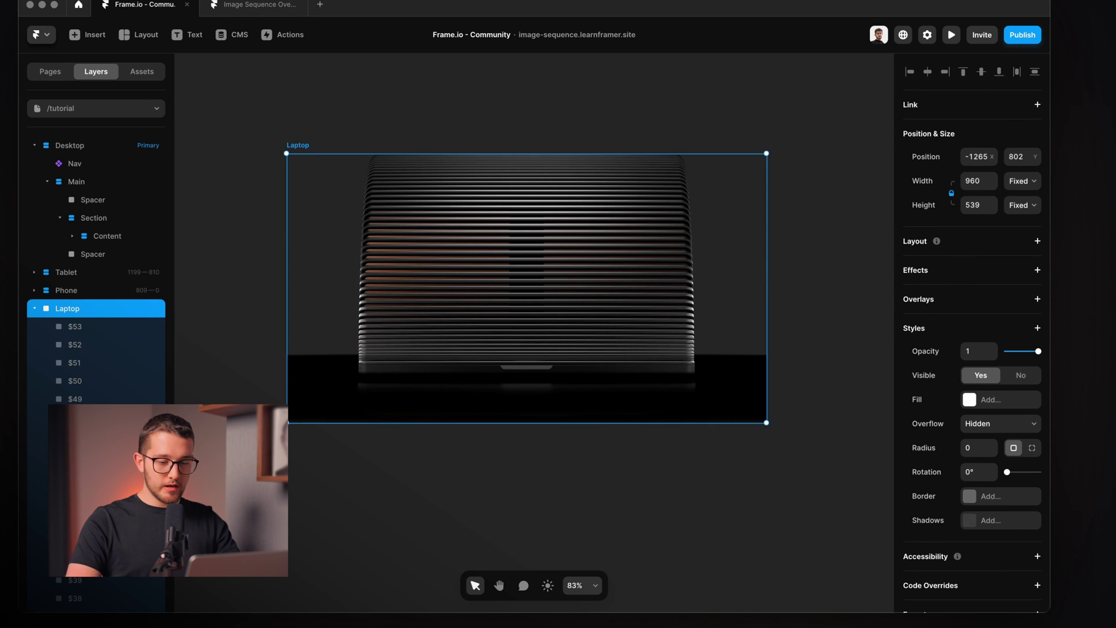
left_click_drag(821, 444, 808, 466)
scroll(606, 276, "down", 5)
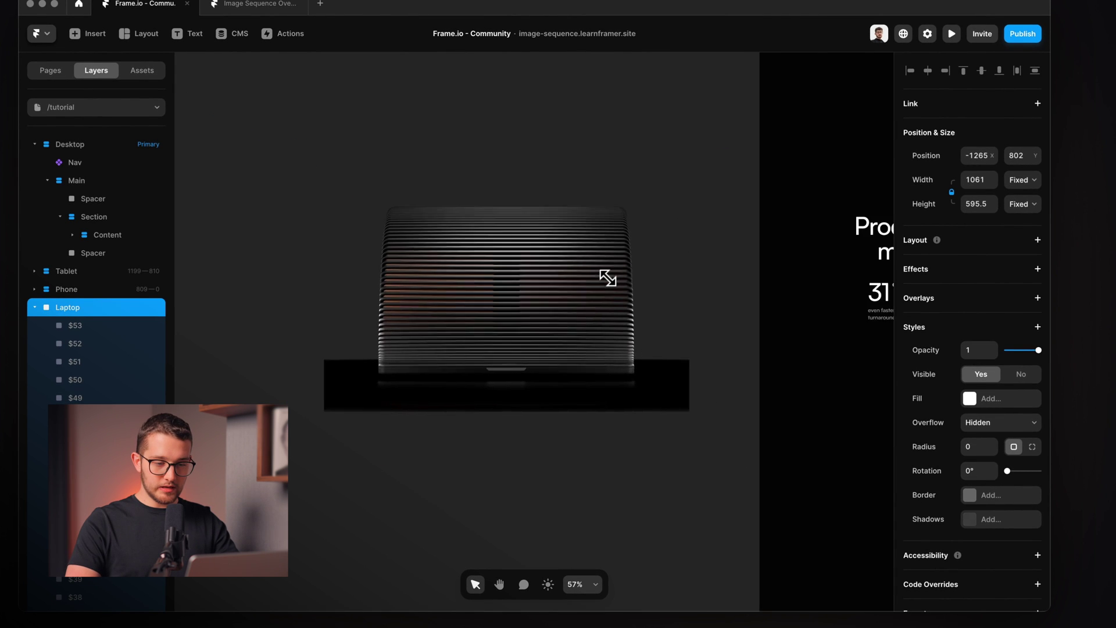
left_click(979, 179)
type("1500")
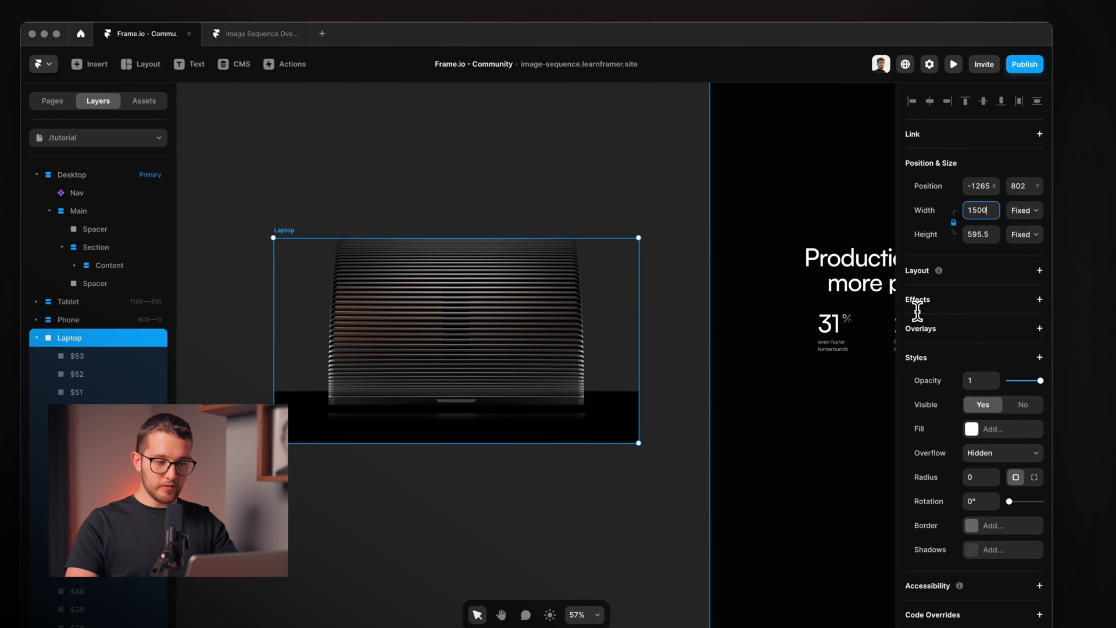
key("Return")
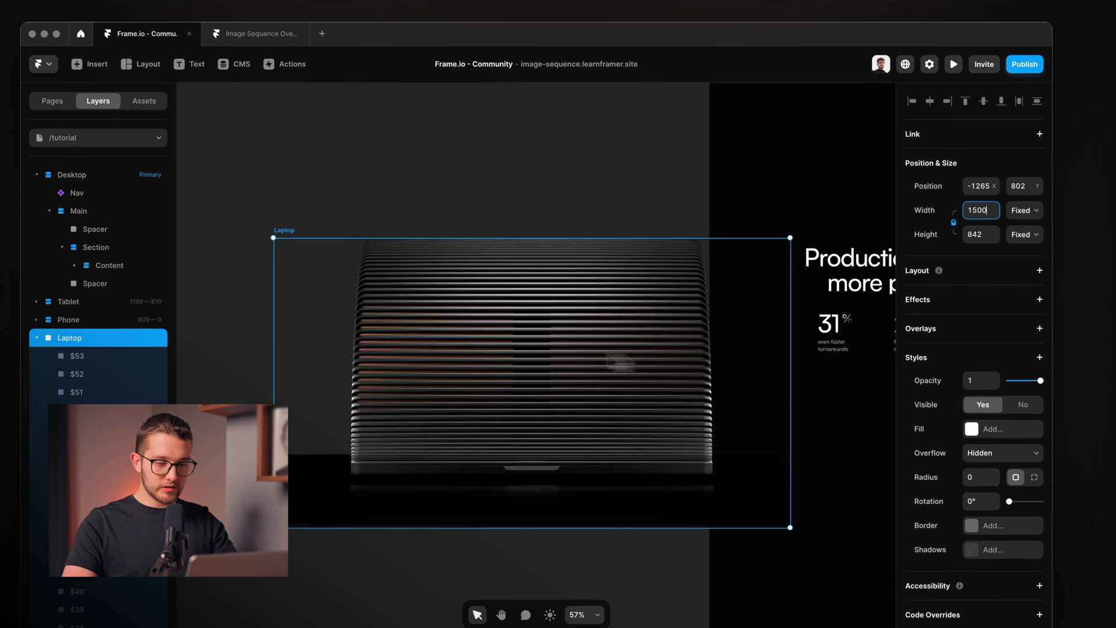
Move the Laptop frame to about X -2228, Y 659 so it sits clear of the Desktop frame.
scroll(578, 362, "down", 5)
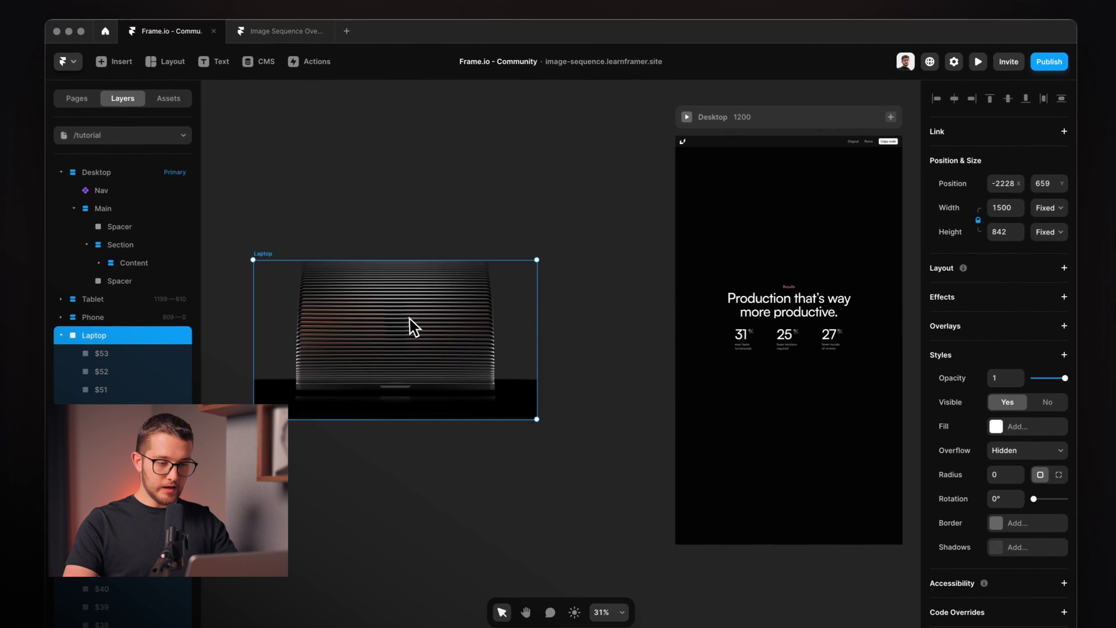
scroll(411, 320, "left", 3)
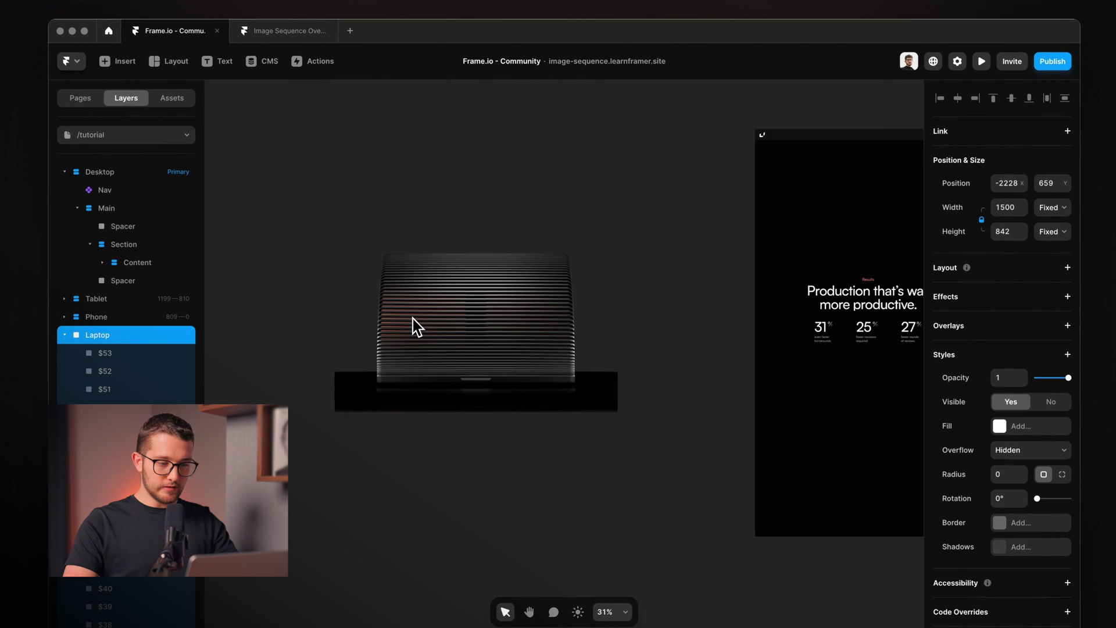
scroll(450, 250, "up", 2)
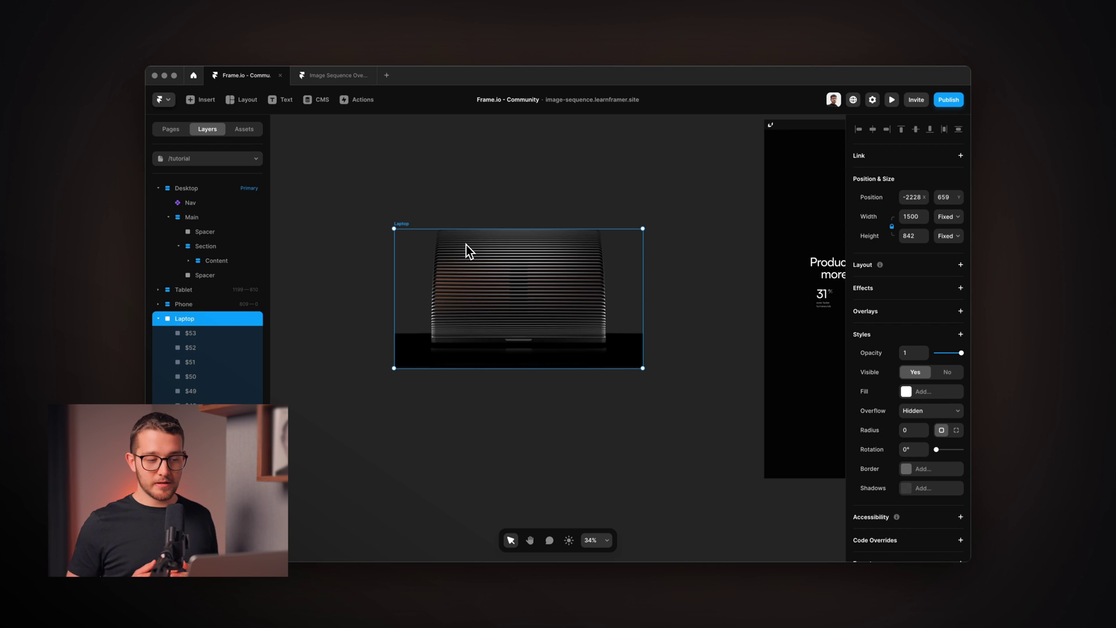
Check the order of the image layers inside the Laptop frame and turn the frame into a component named Laptop.
scroll(215, 378, "down", 10)
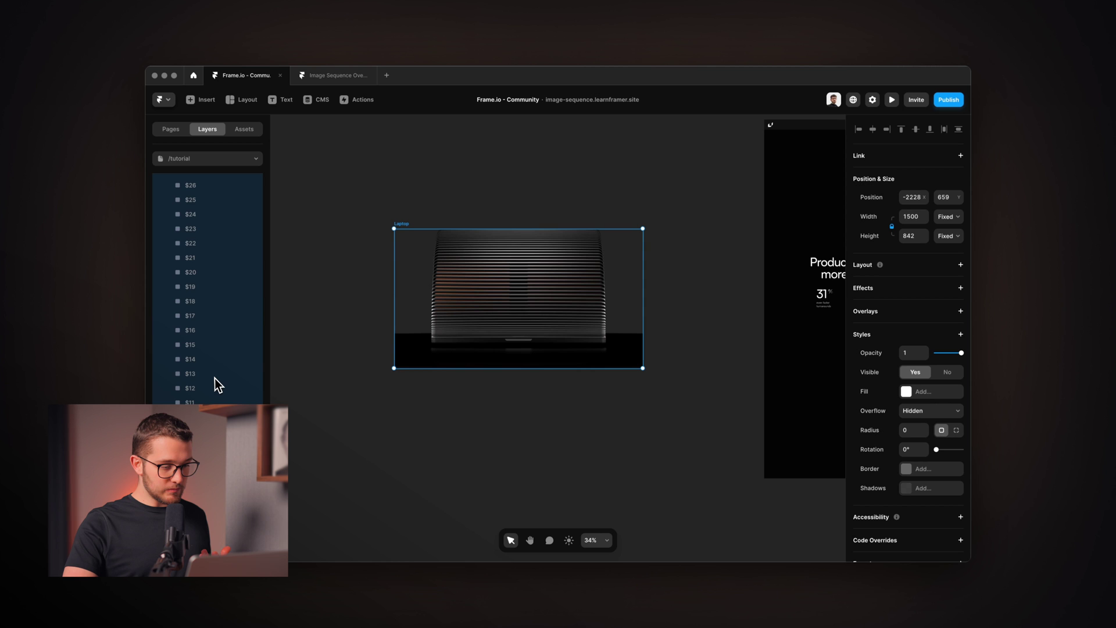
scroll(215, 379, "up", 10)
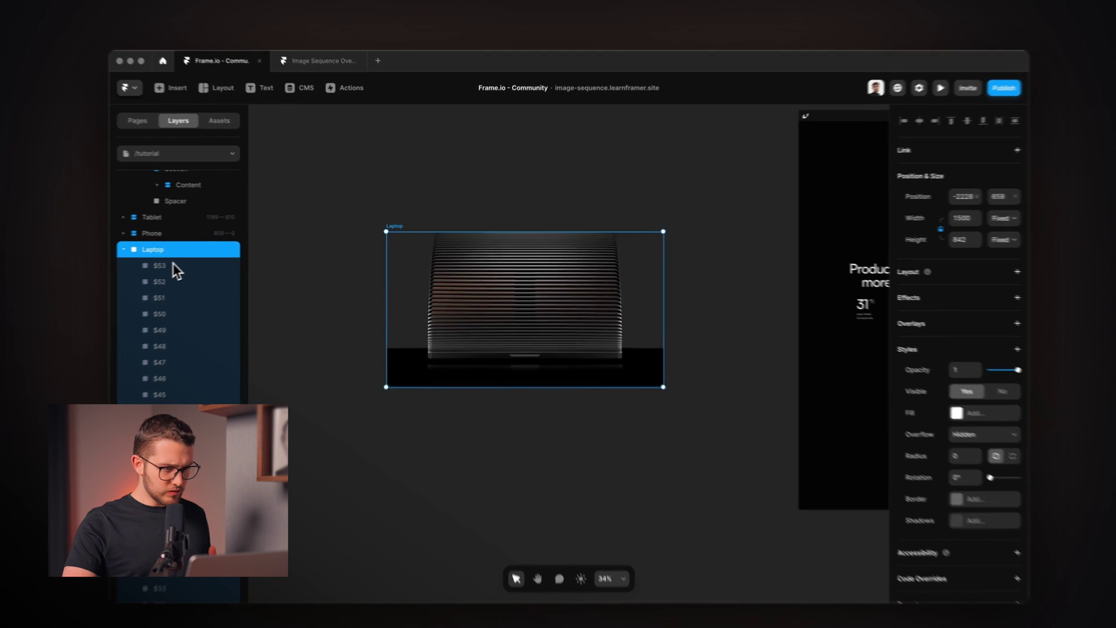
left_click(173, 265)
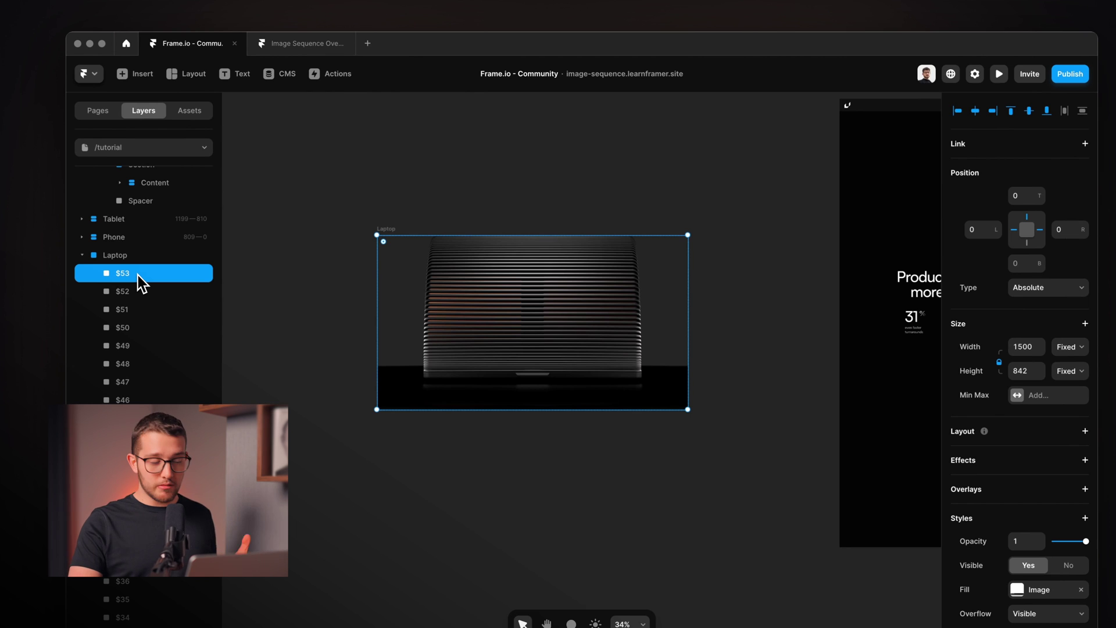
left_click(147, 256)
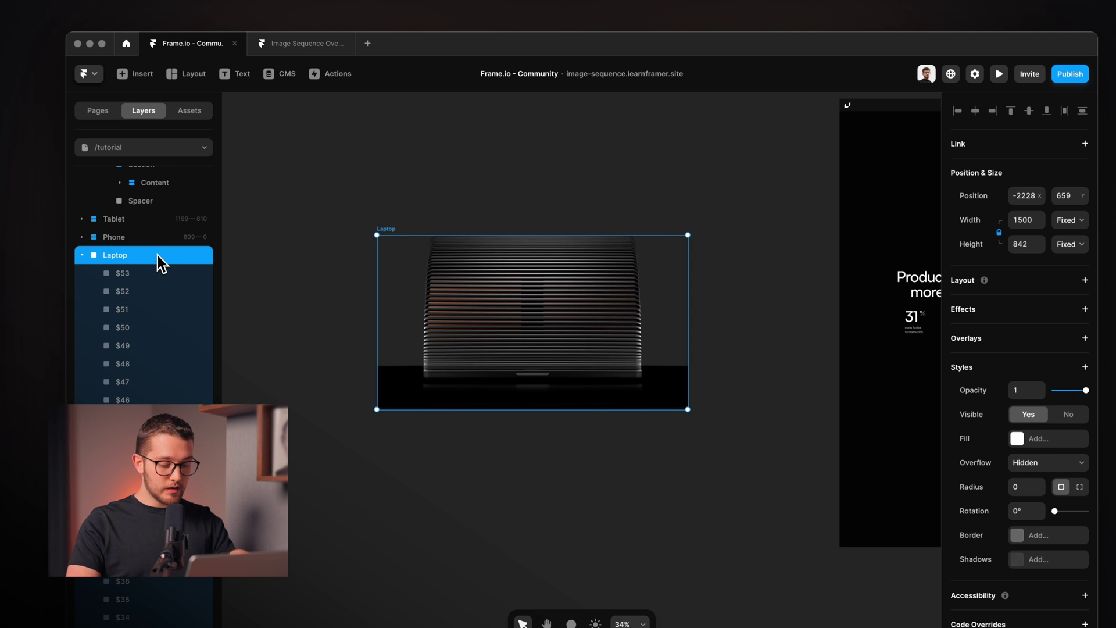
key("super+alt+k")
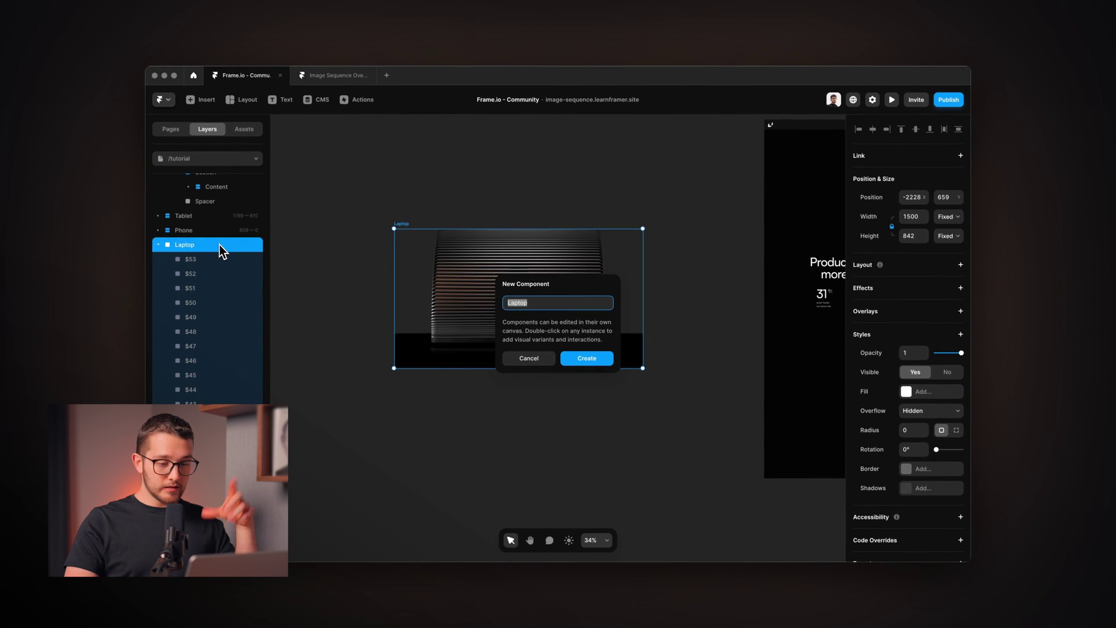
left_click(587, 358)
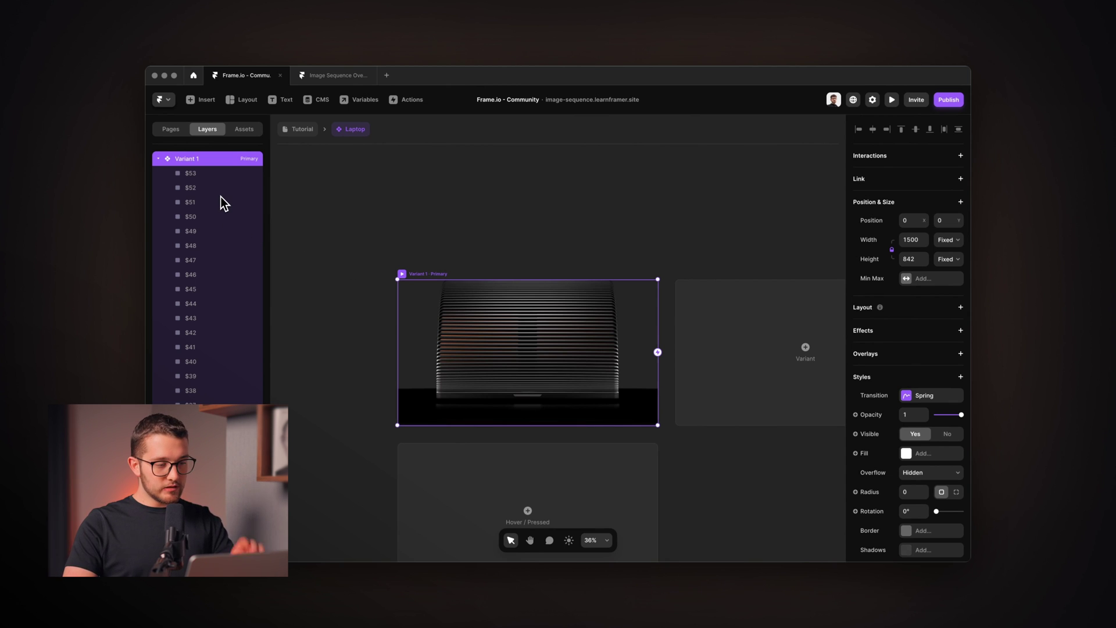
Hide image layers $2 through $53 in Variant 1 of the Laptop component, leaving only $1 visible.
scroll(216, 261, "down", 6)
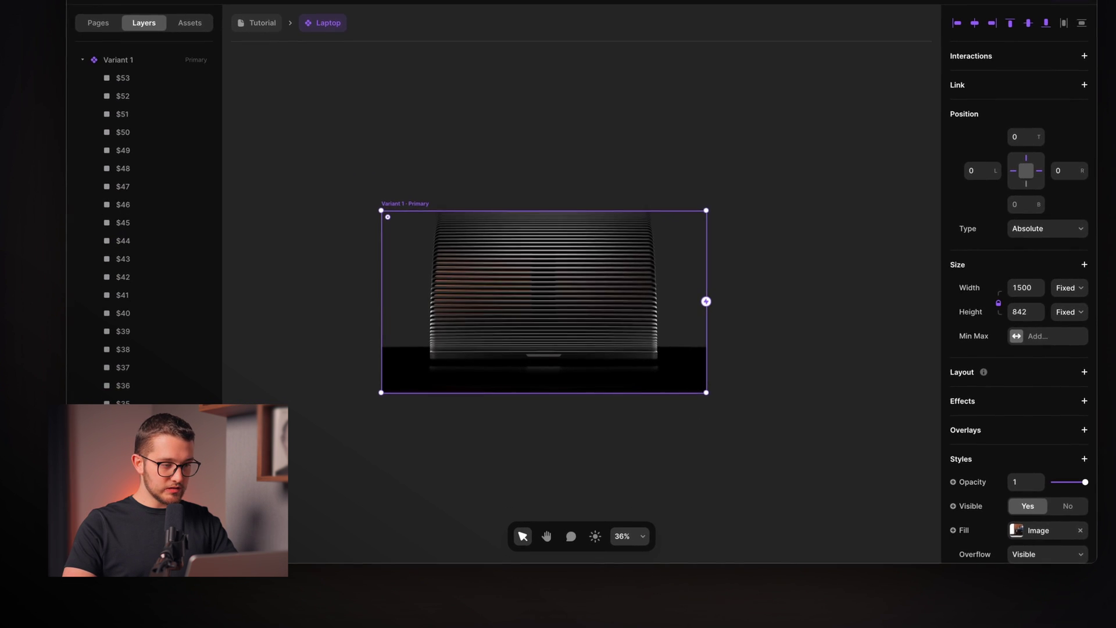
left_click(142, 78, "shift")
scroll(1047, 349, "down", 3)
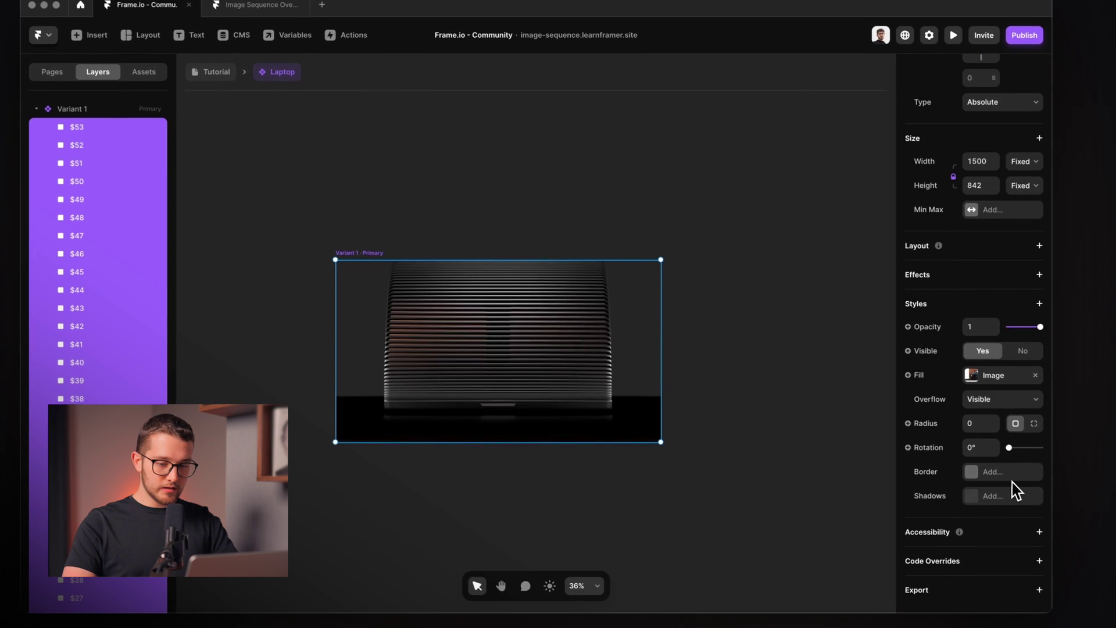
left_click(1016, 349)
left_click(439, 199)
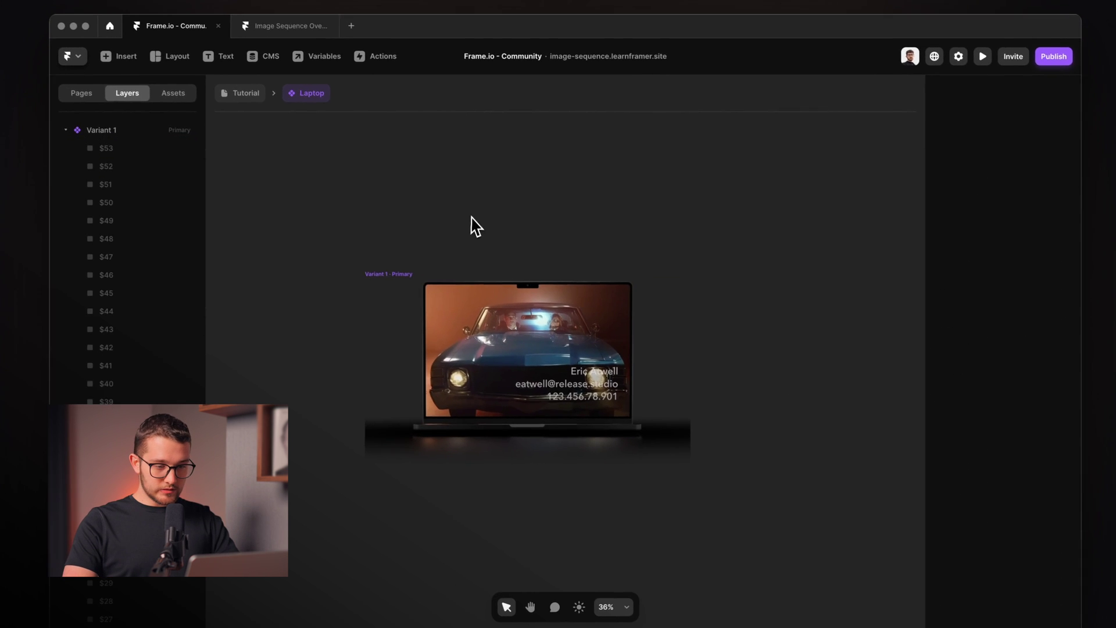
Add a second variant to the Laptop component, hiding image $1 and showing image $2 in it.
left_click(396, 274)
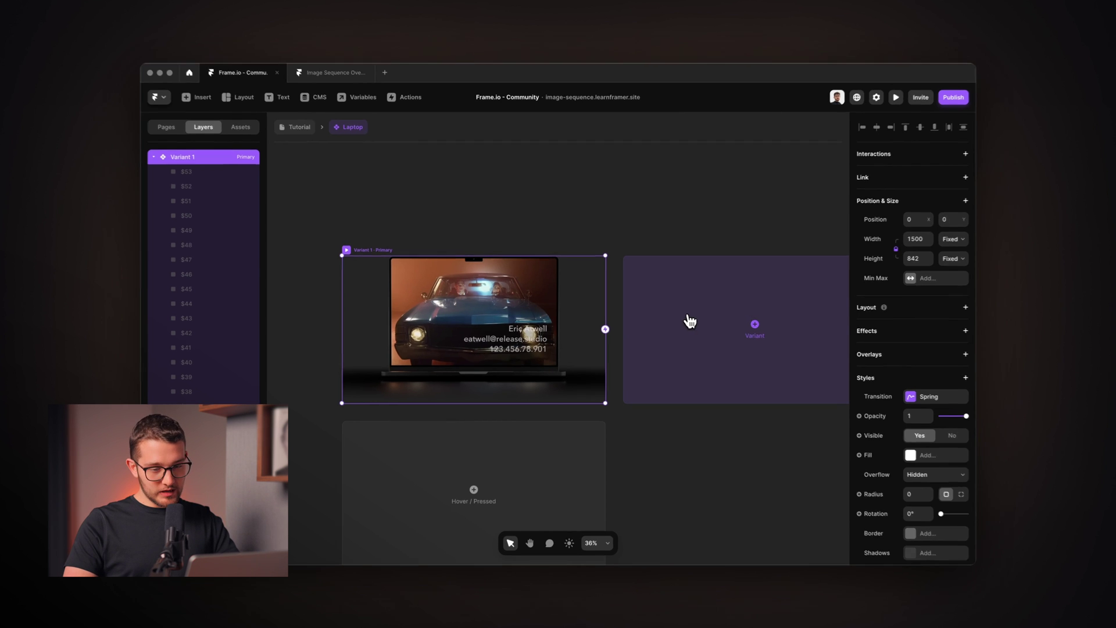
left_click(690, 321)
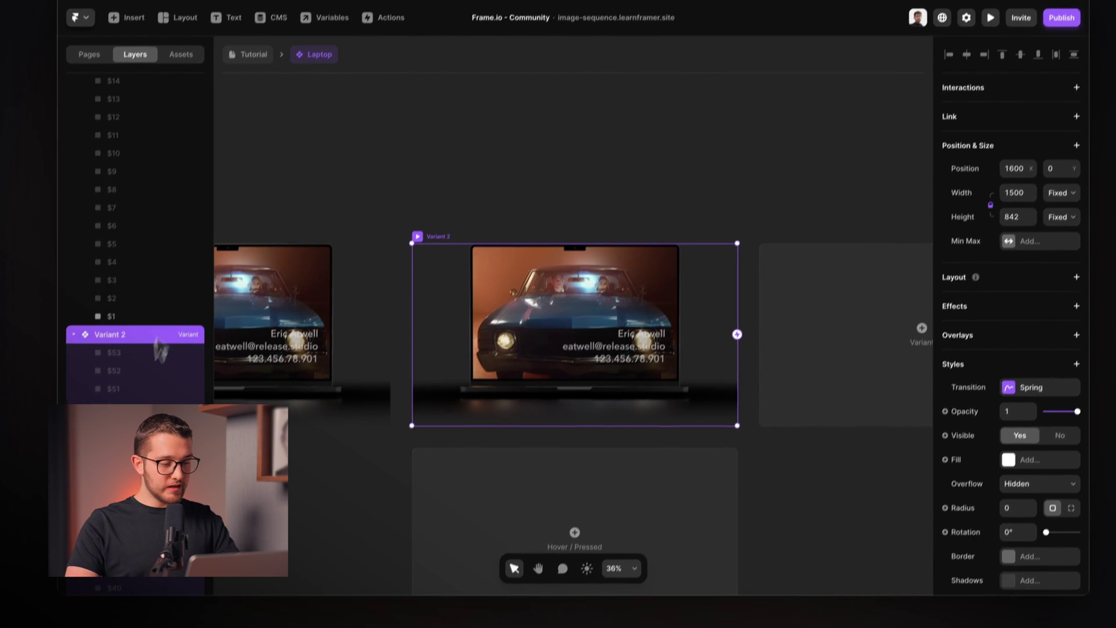
scroll(134, 433, "down", 10)
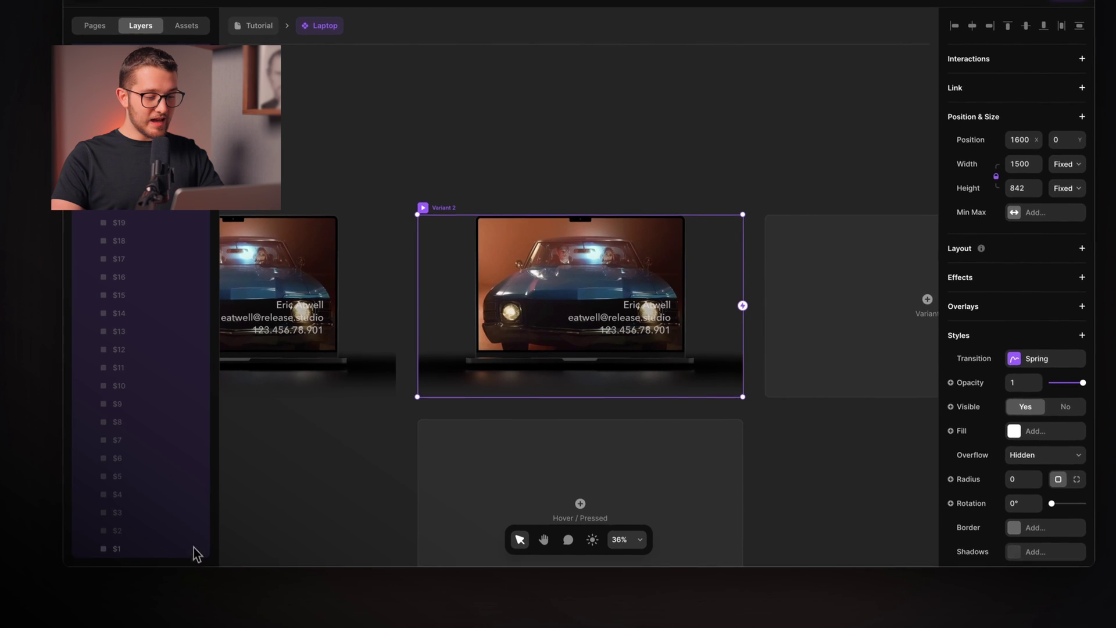
left_click(194, 548)
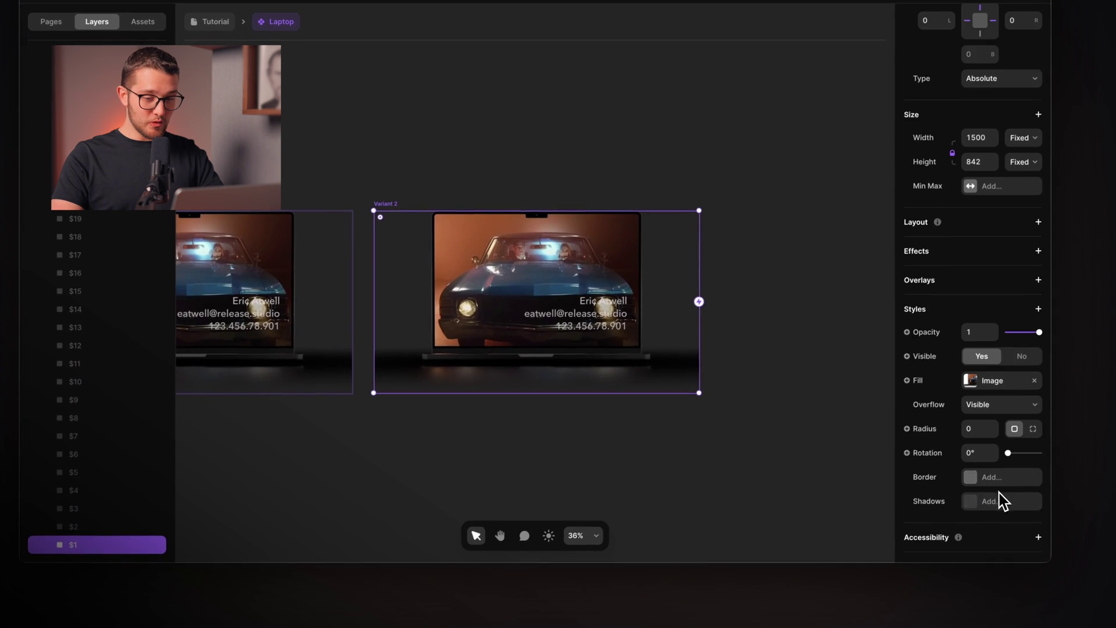
left_click(1022, 356)
left_click(158, 531)
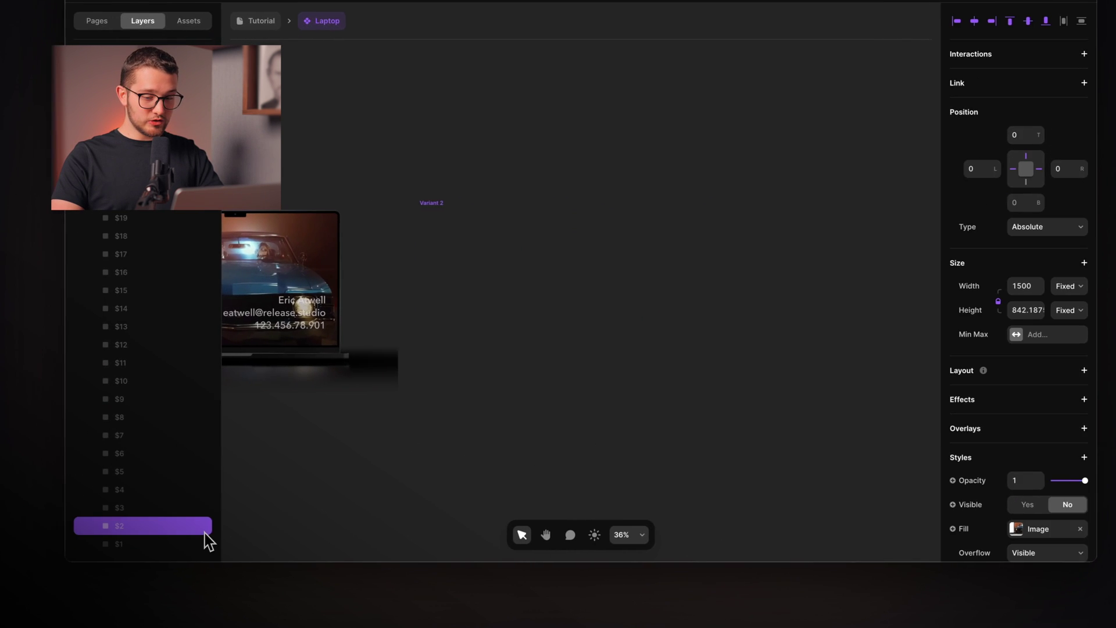
left_click(1028, 504)
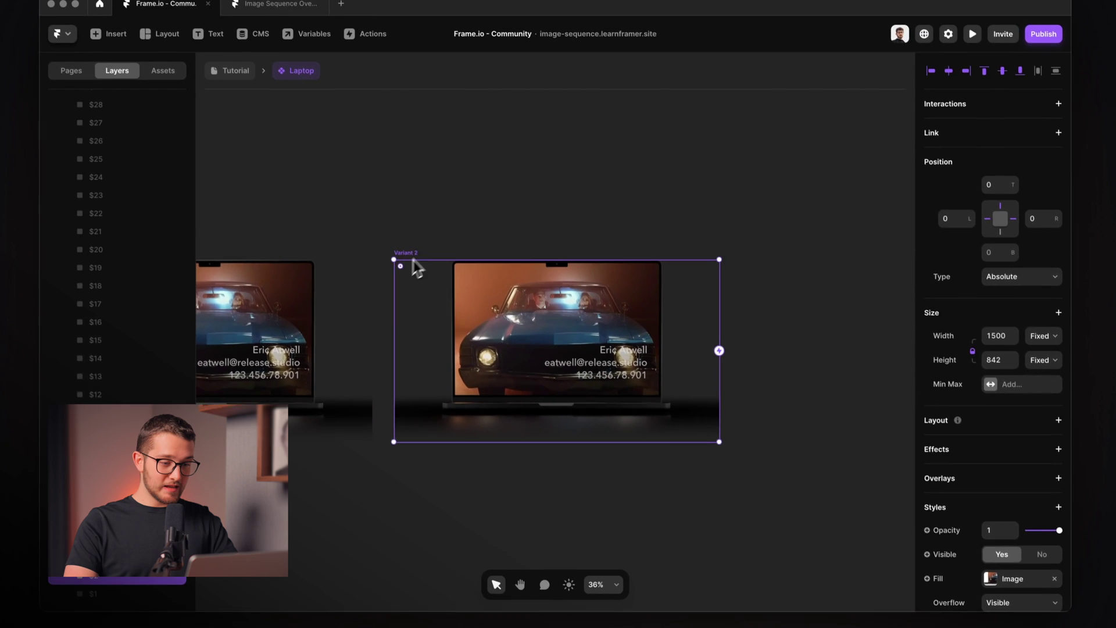
Add a third variant based on Variant 2, showing image $3 and hiding image $2 in it.
left_click(414, 261)
left_click(844, 414)
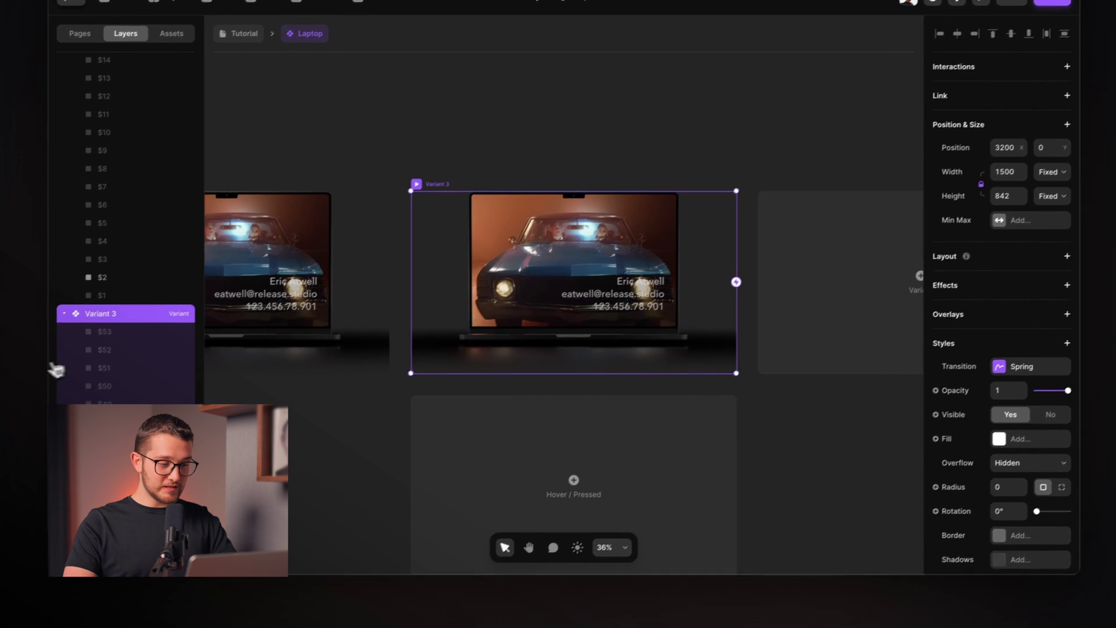
scroll(127, 366, "down", 10)
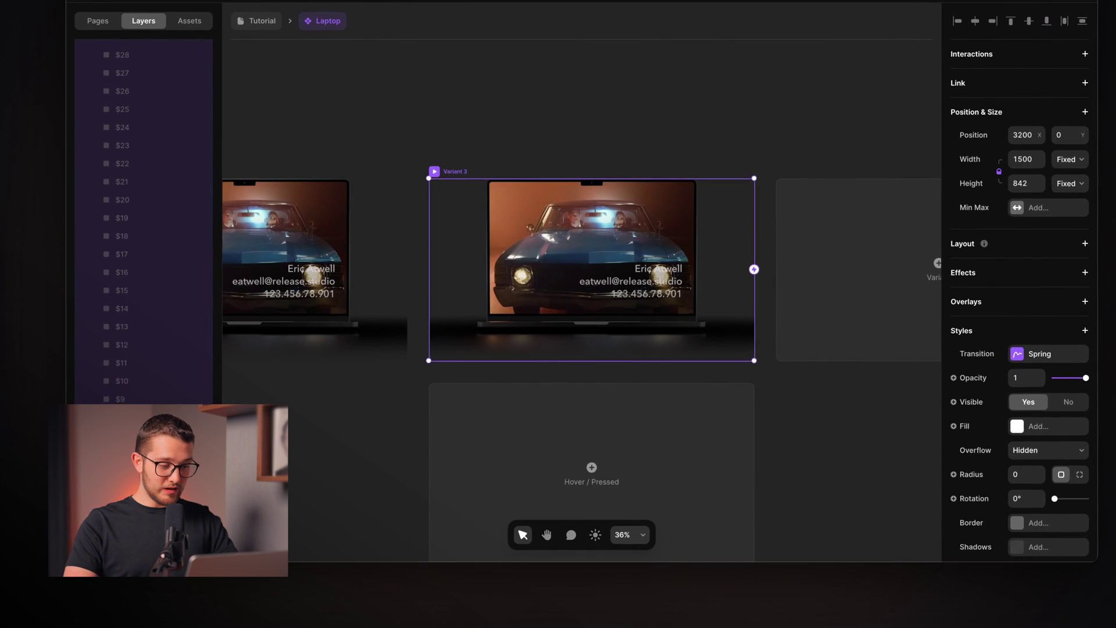
key("Return")
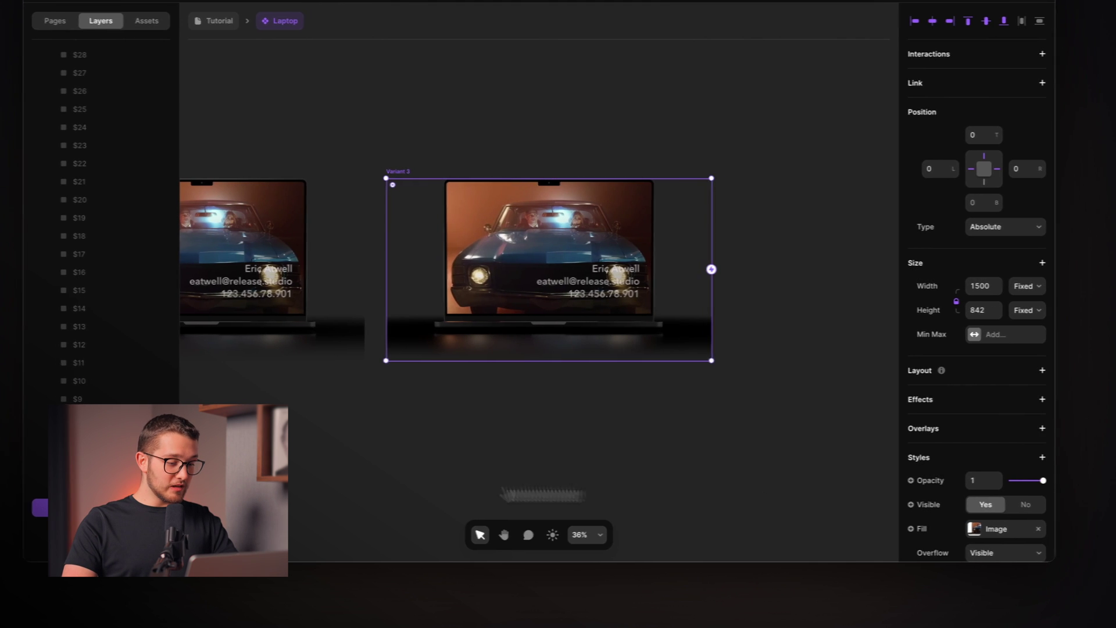
left_click(1022, 505)
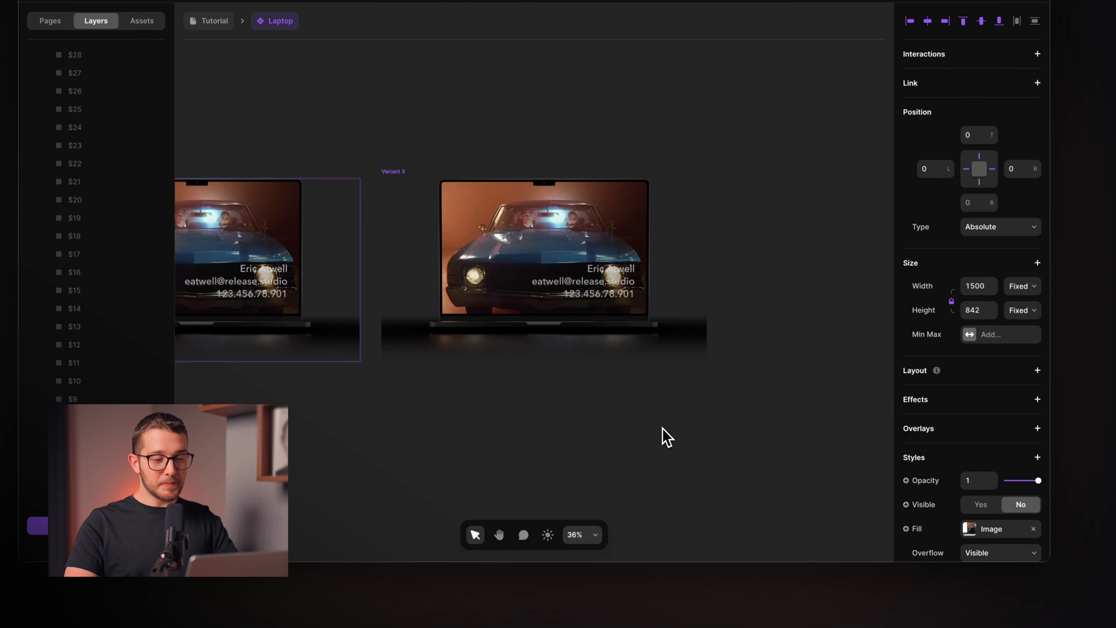
Examine the full row of laptop variants in the Laptops component through to the last one.
left_click(446, 239)
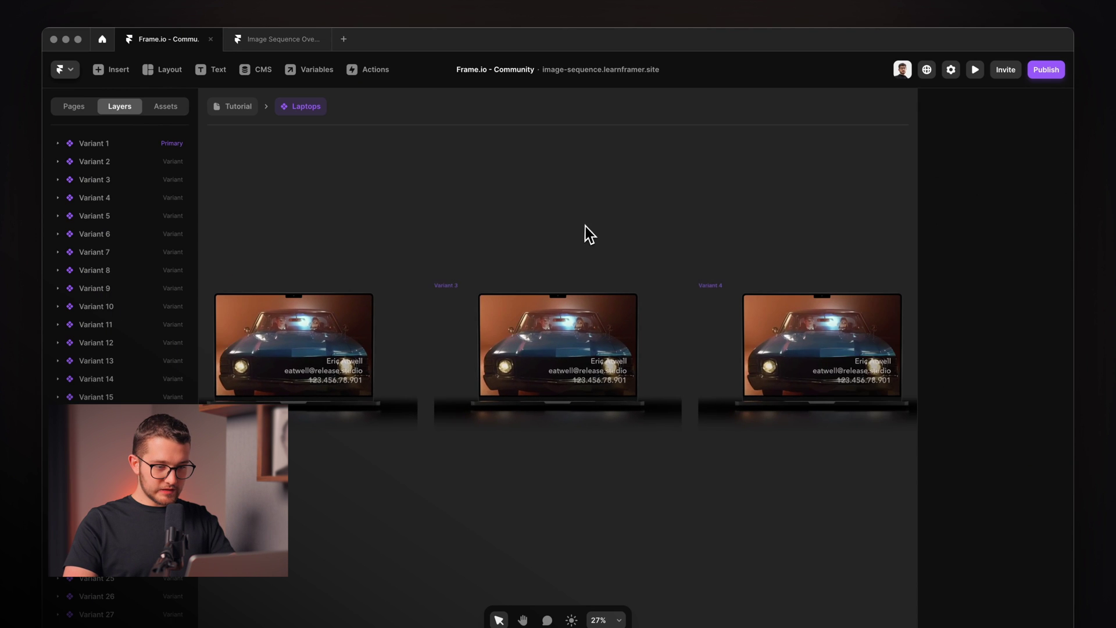
scroll(585, 226, "down", 10)
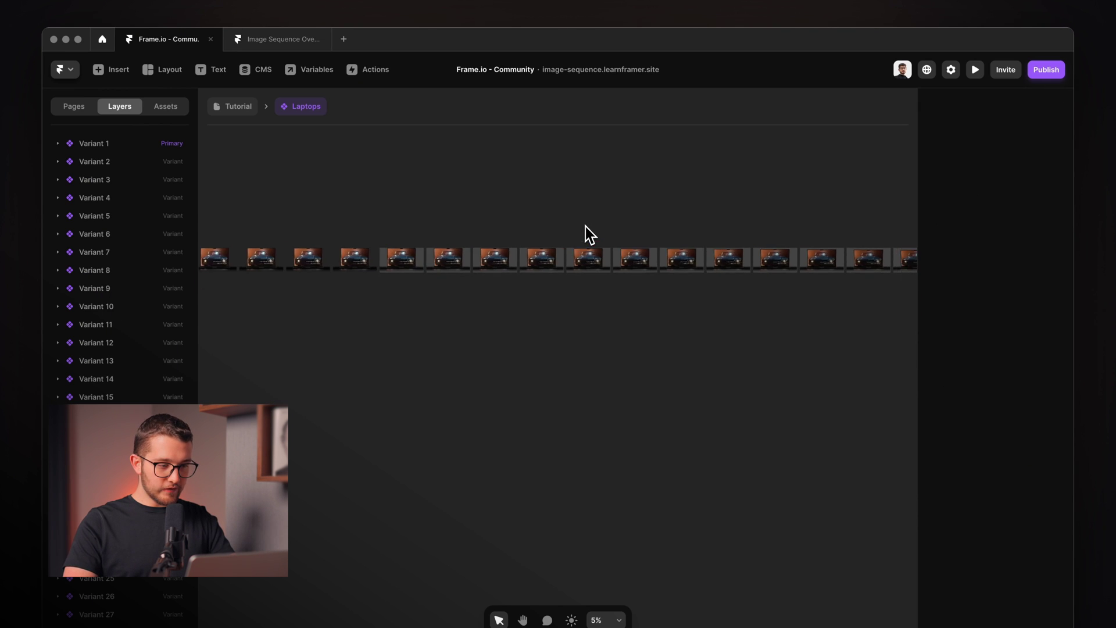
scroll(582, 227, "up", 3)
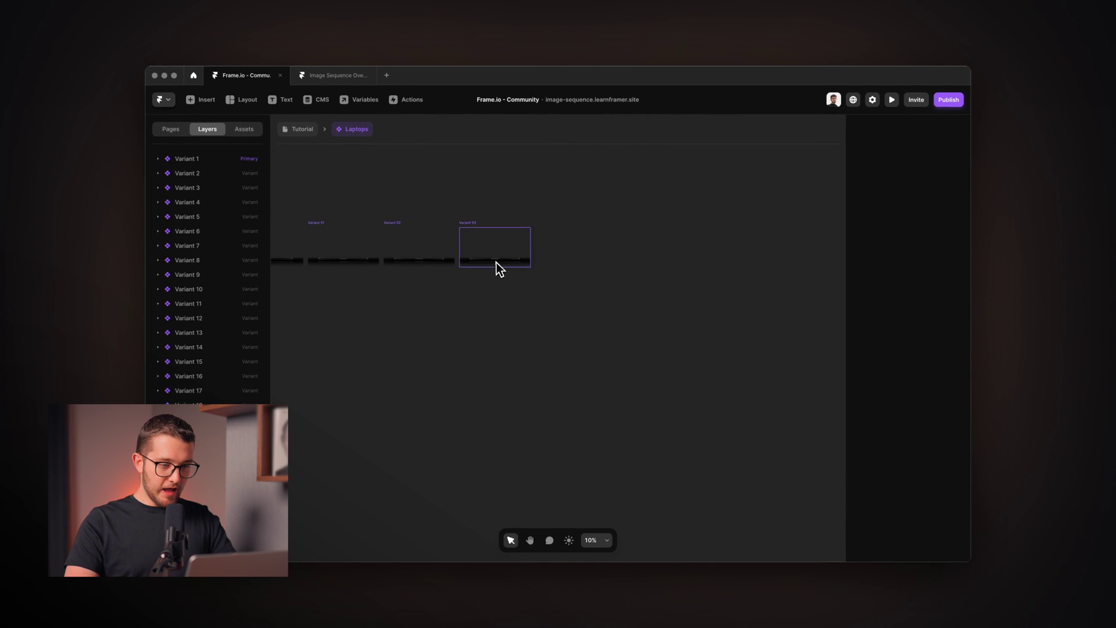
Review the Laptops component's variants from the last ones back towards the earliest, checking how the laptop opens across them.
scroll(497, 263, "up", 3)
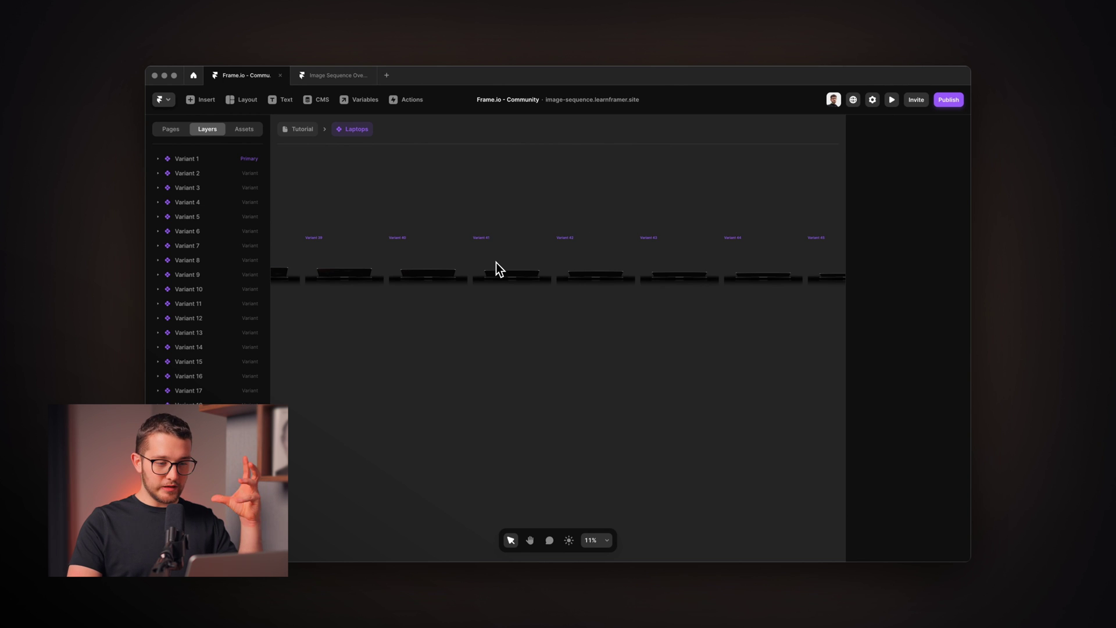
left_click(512, 276)
left_click(577, 227)
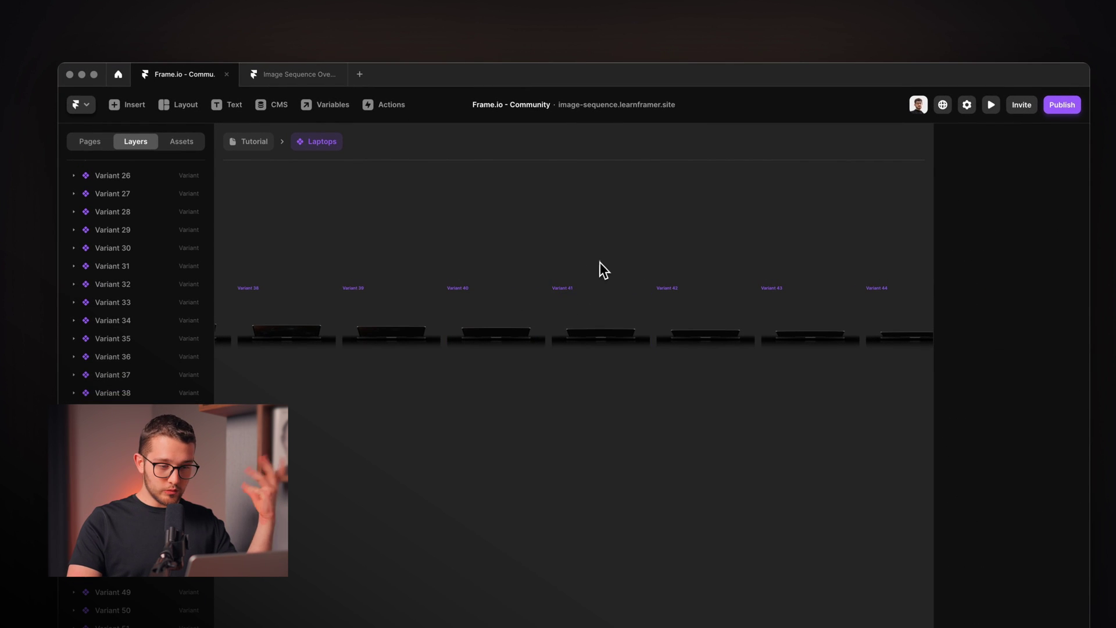
scroll(600, 263, "down", 3)
scroll(600, 269, "left", 2)
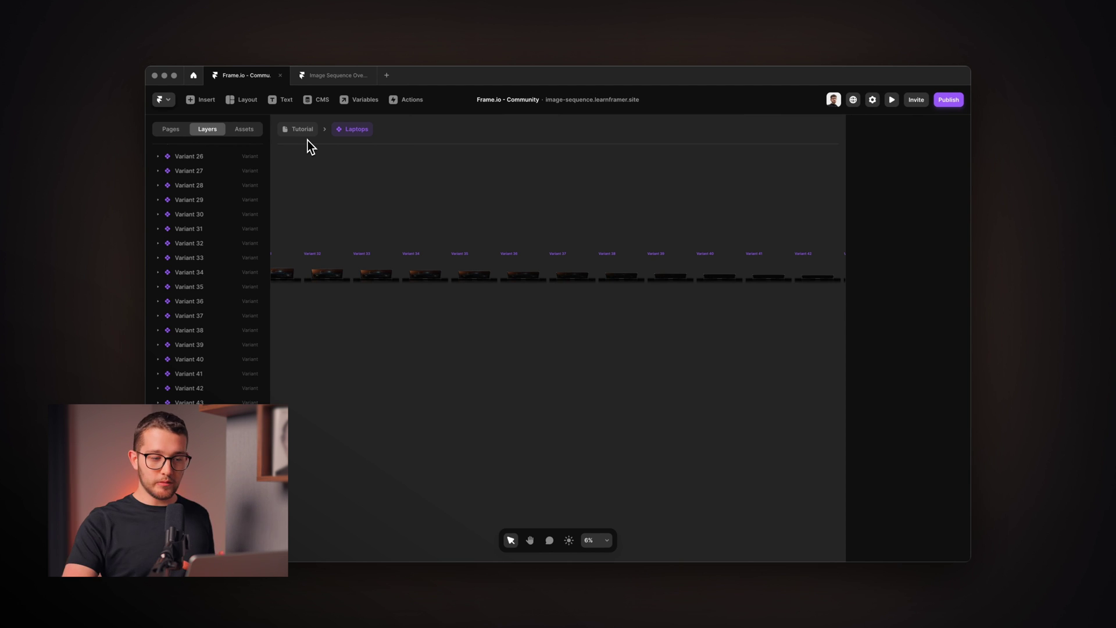
scroll(370, 236, "left", 10)
scroll(338, 260, "left", 10)
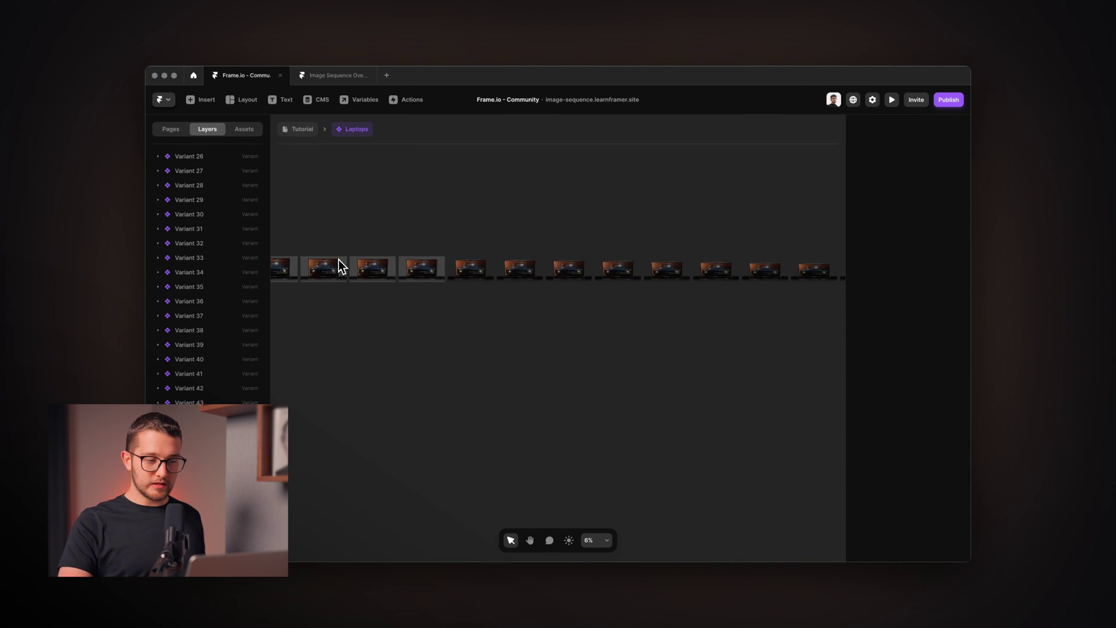
scroll(338, 260, "right", 1)
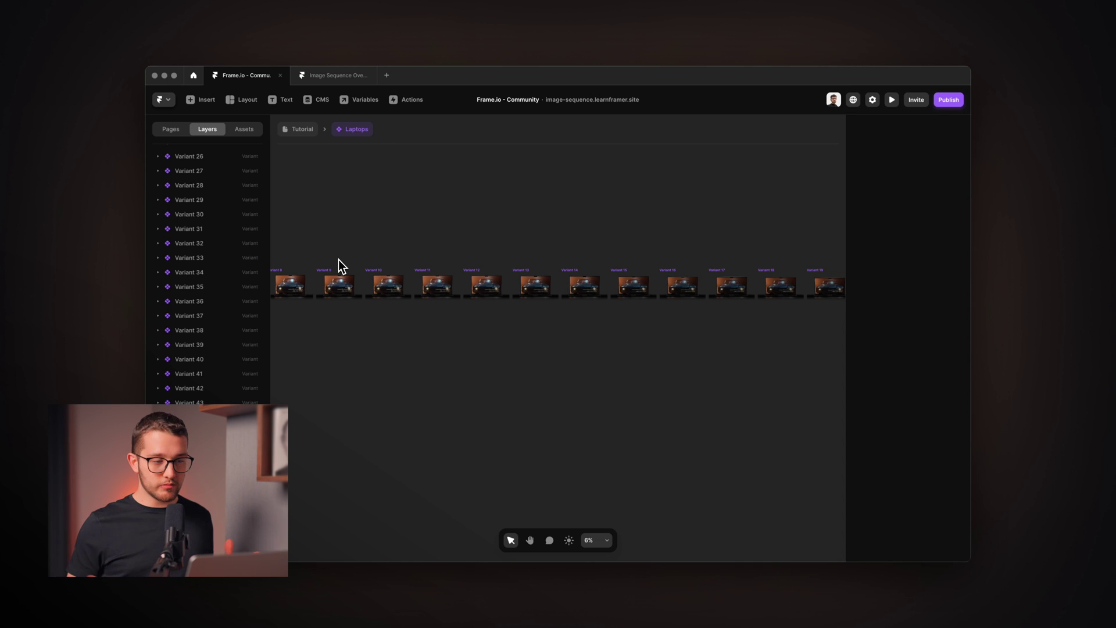
Return to the Tutorial page and move the Laptops instance from the empty canvas into the Desktop breakpoint's Section by cutting and pasting it.
left_click(295, 129)
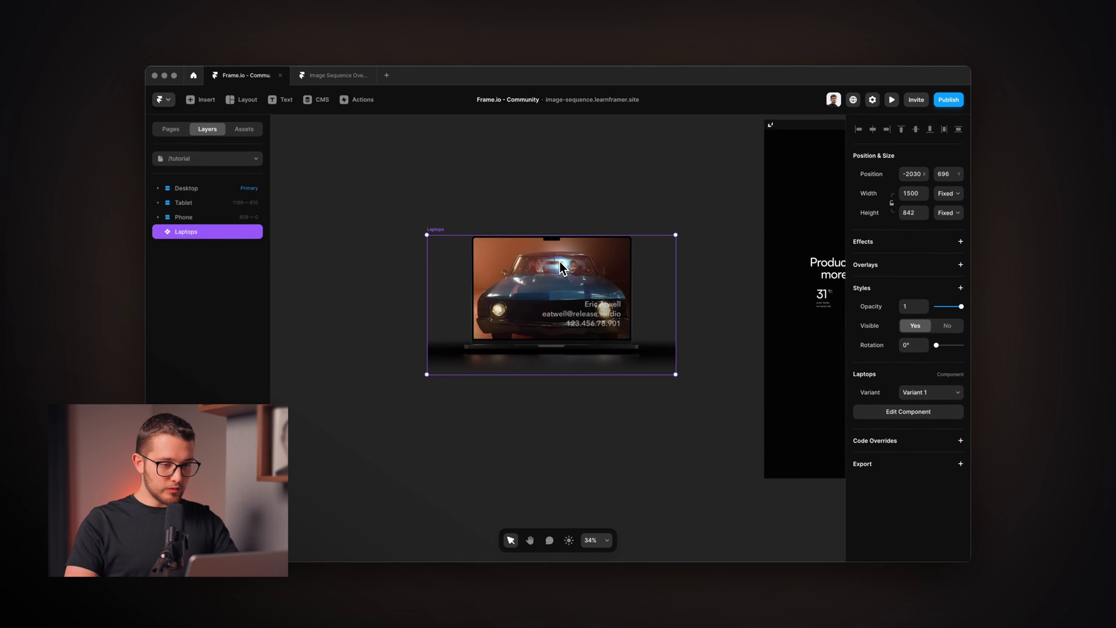
key("super+x")
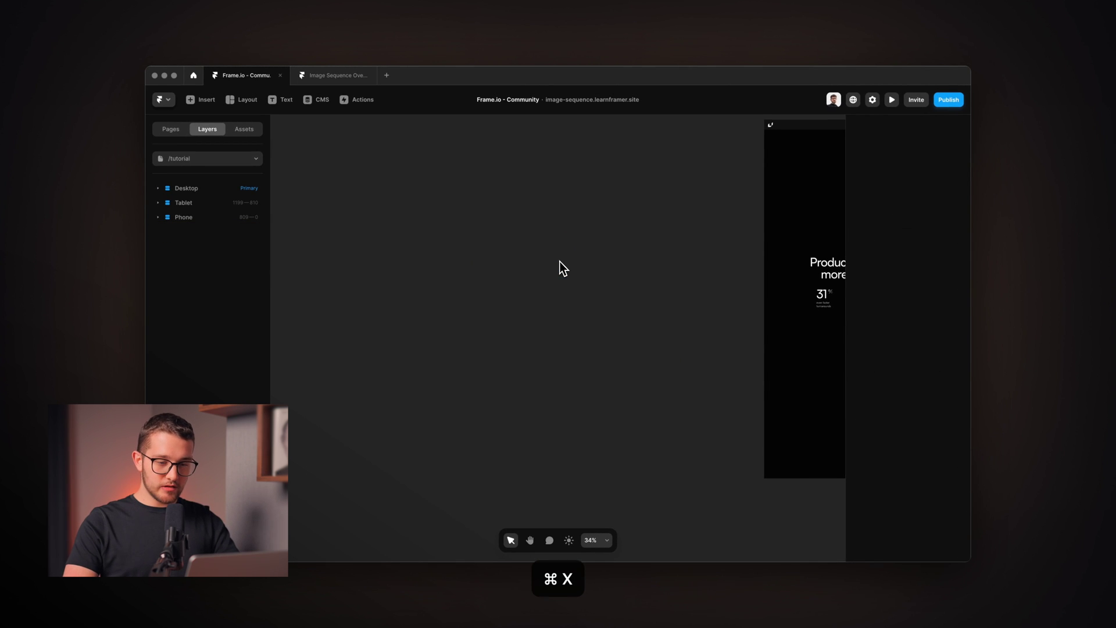
scroll(560, 262, "right", 5)
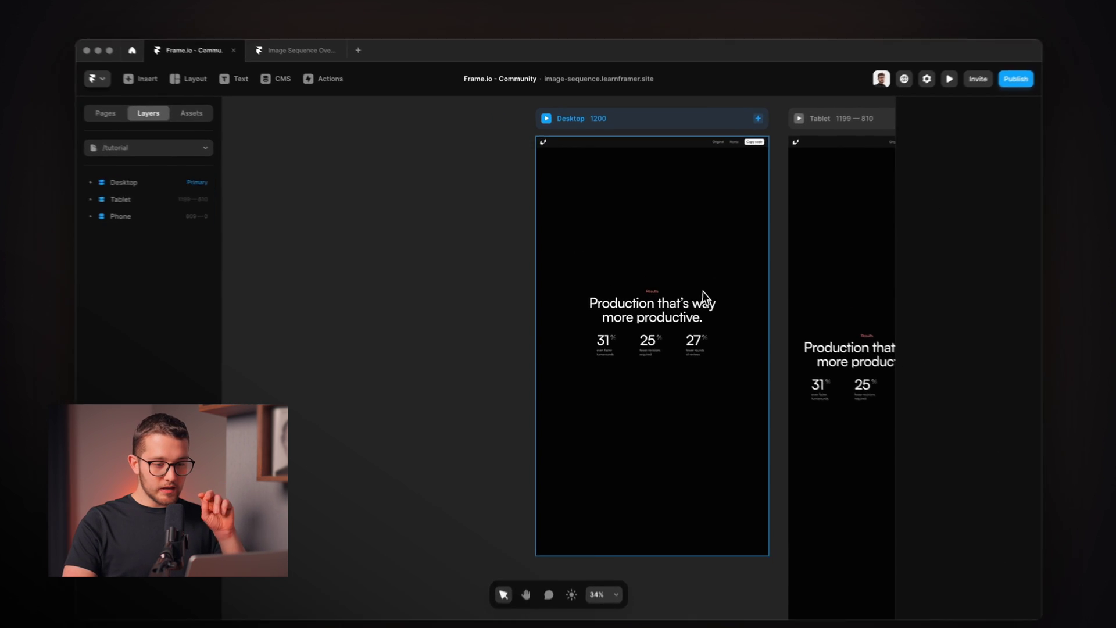
left_click(678, 291)
left_click(706, 267)
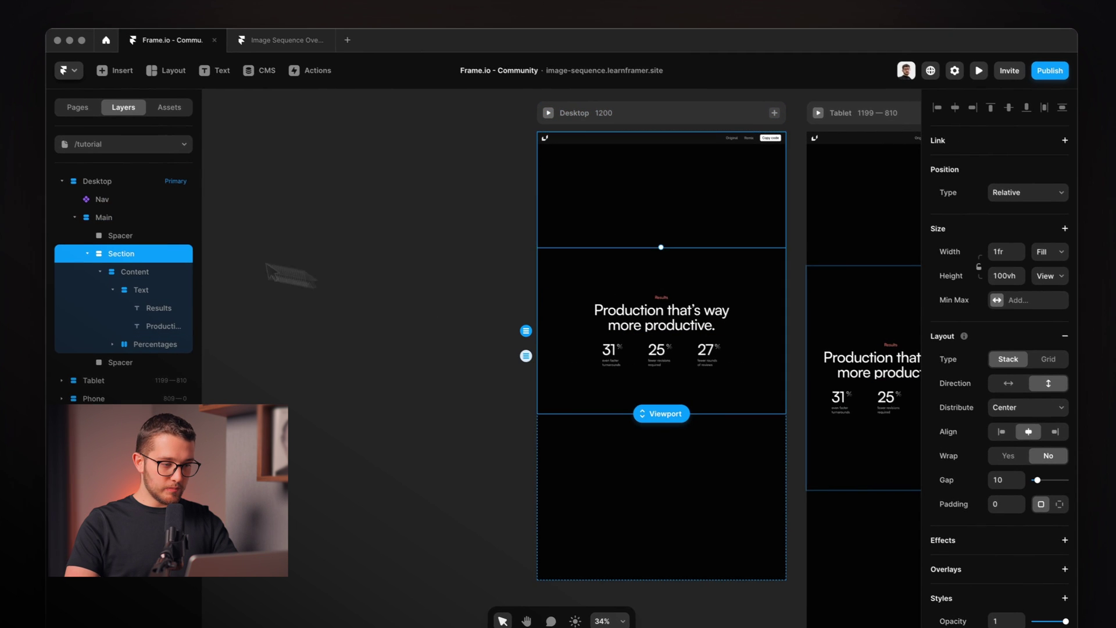
left_click(120, 284)
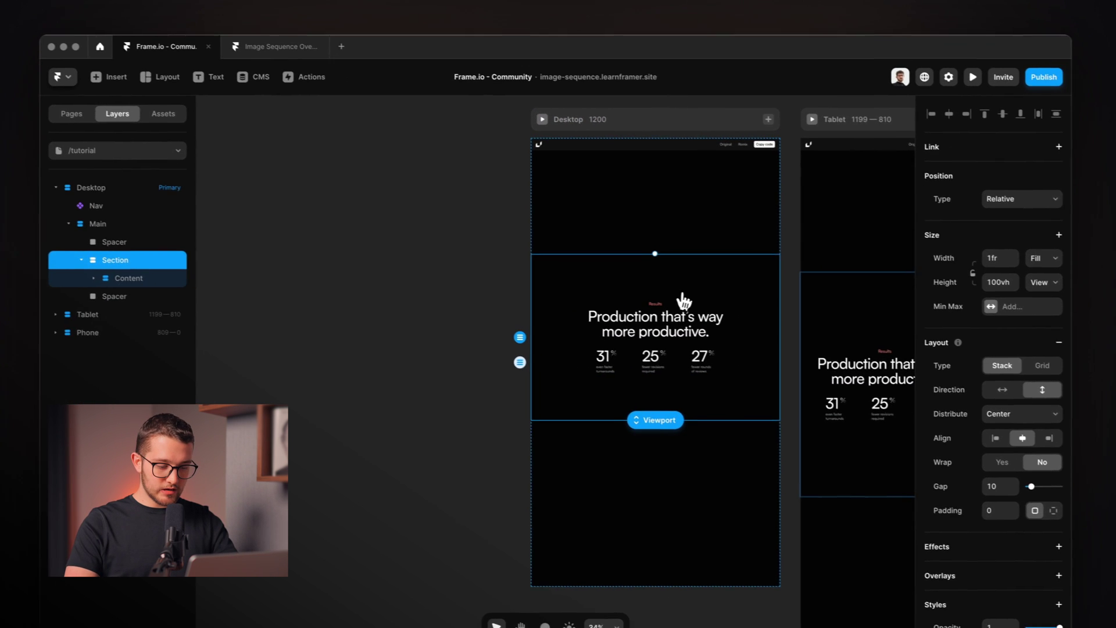
key("super+v")
scroll(696, 312, "right", 1)
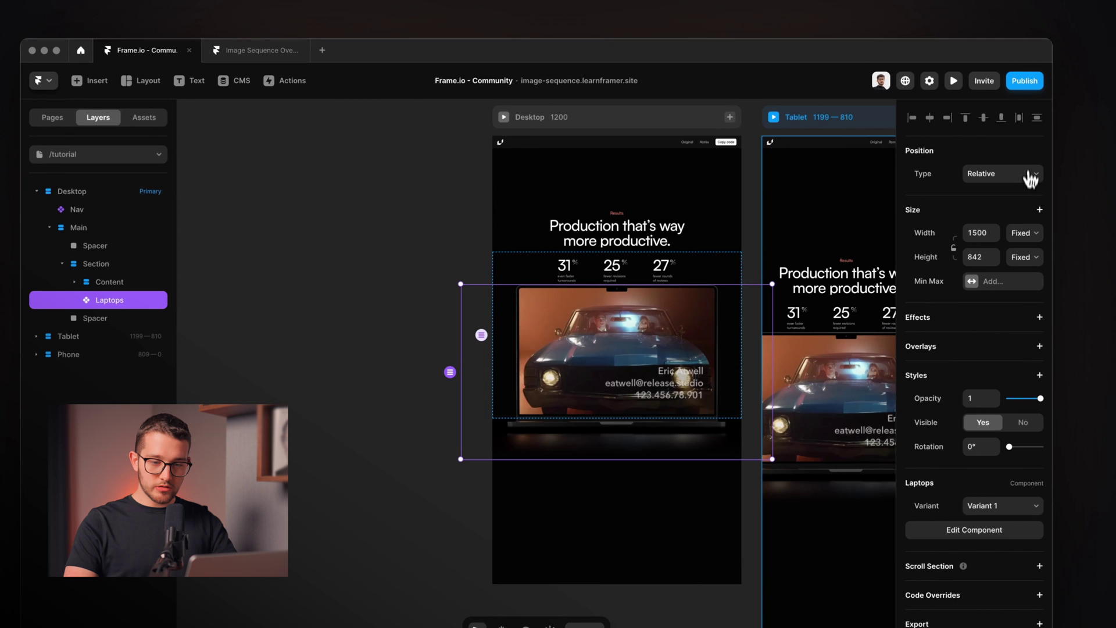
Set the Laptops instance's position type to Absolute and centre it vertically within the Section.
left_click(1016, 183)
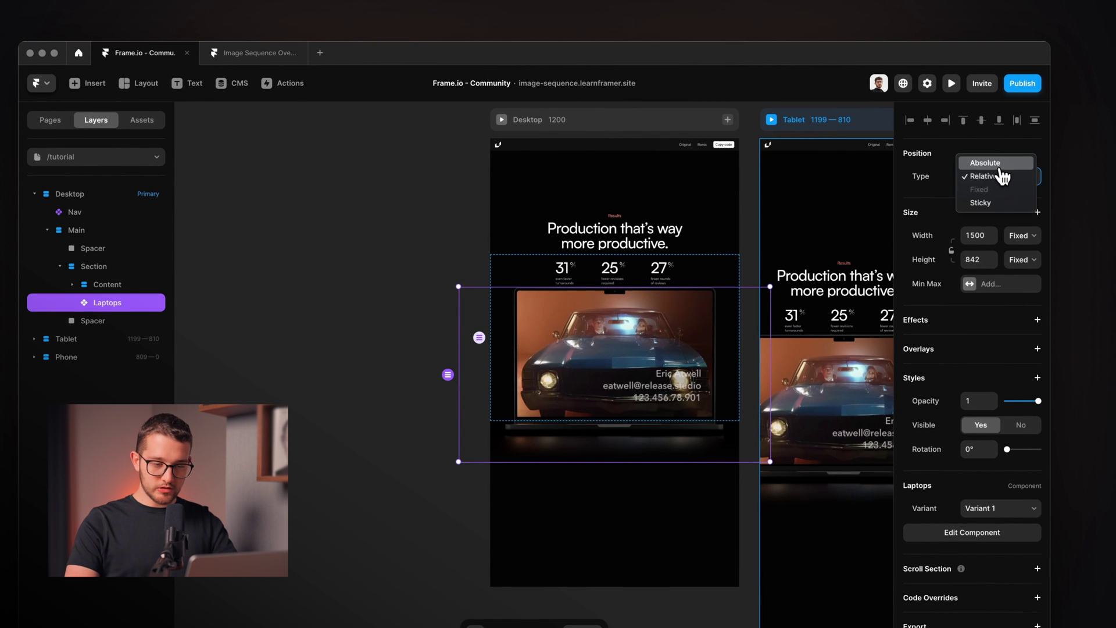
left_click(995, 164)
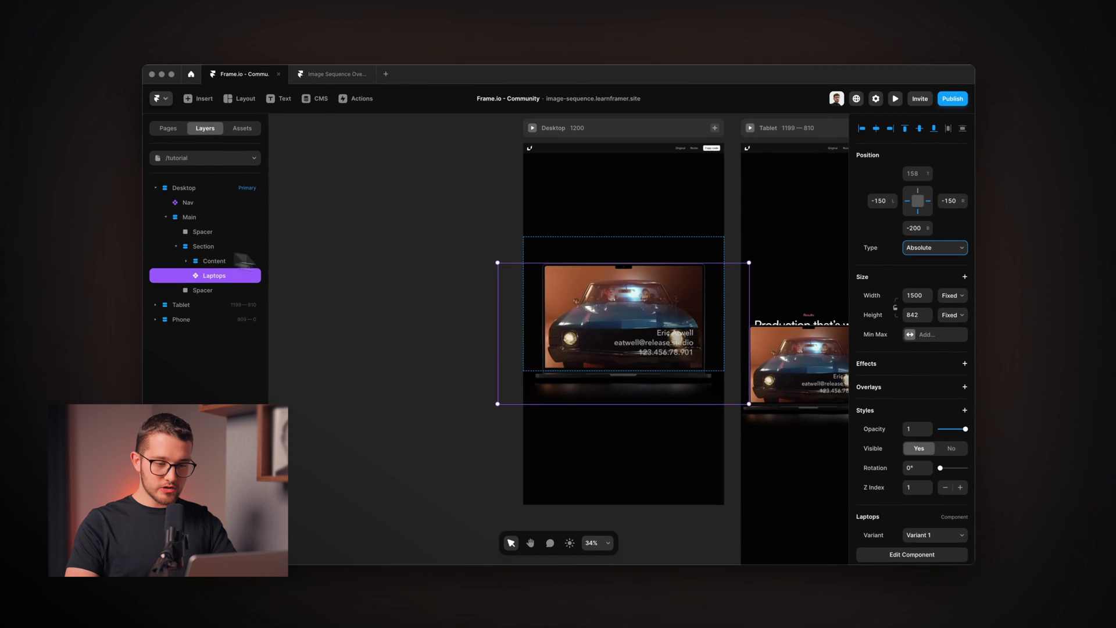
key("alt+v")
scroll(656, 338, "up", 5)
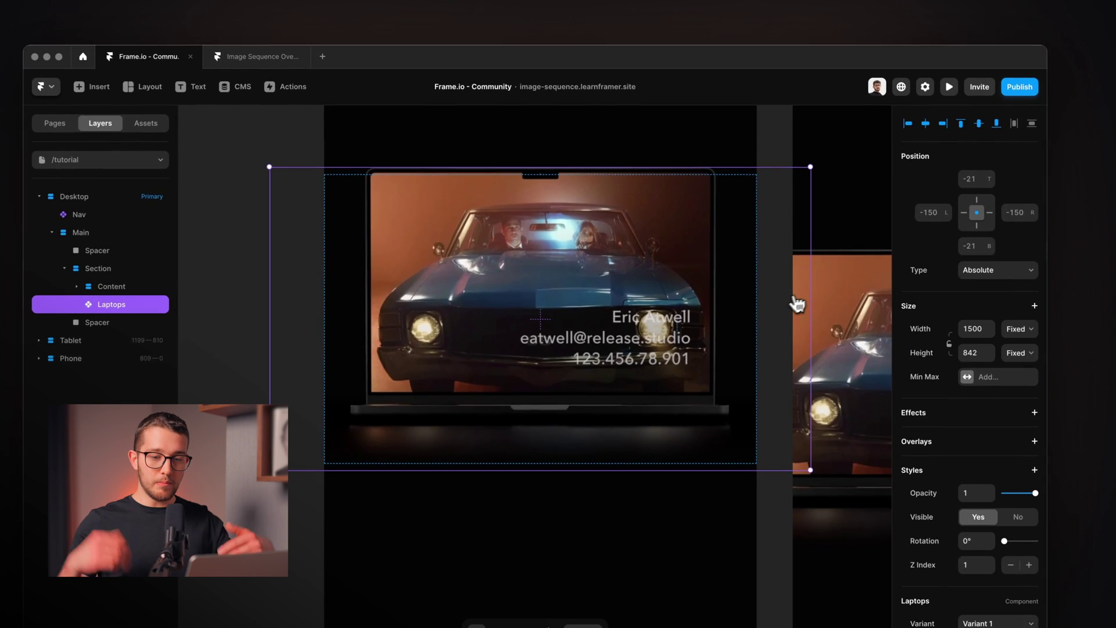
Nudge the Laptops instance down 50 px within the Section.
key("shift+Down")
key("shift+Down")
key("shift+Down")
key("shift+Down")
key("shift+Down")
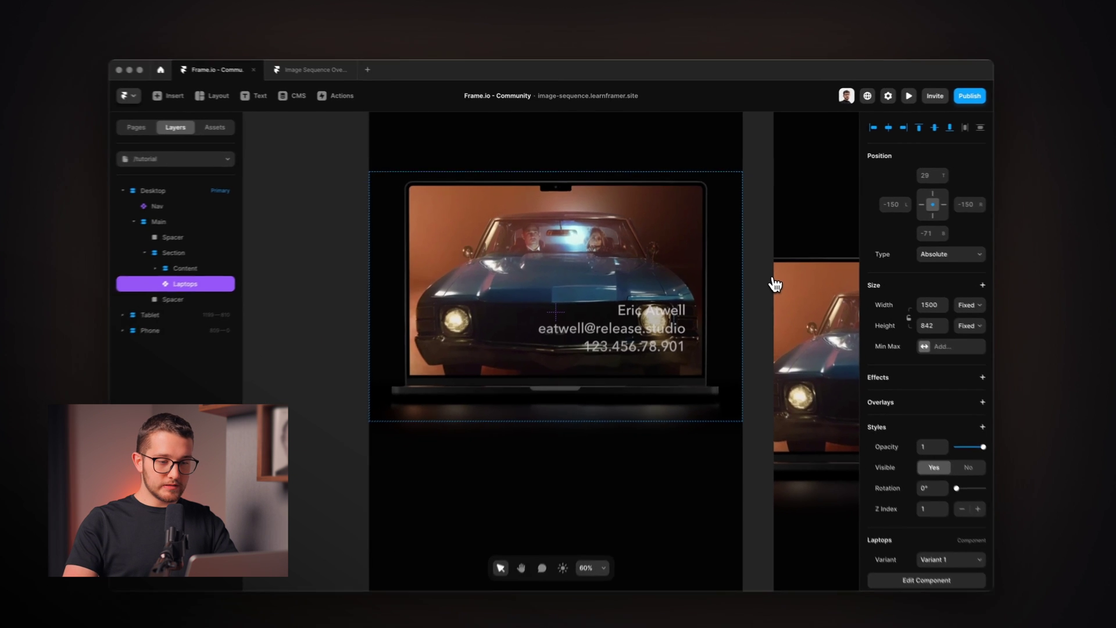
Switch to the Arc browser and check where the laptop sits relative to the Results heading on the Frame.io home page.
key("super+Tab")
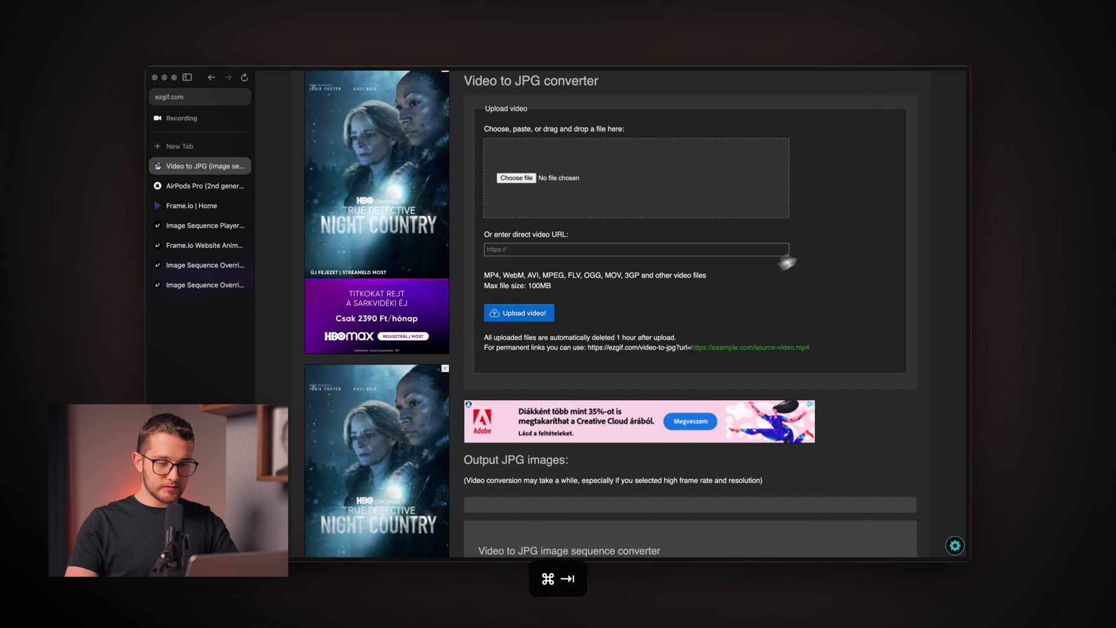
left_click(191, 206)
scroll(541, 372, "down", 10)
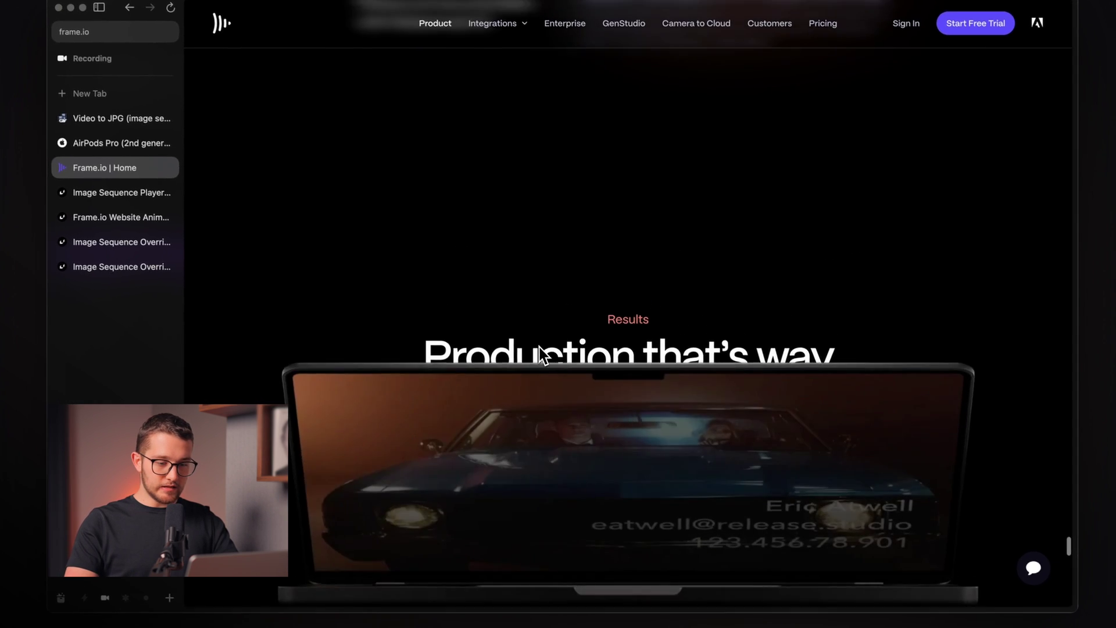
scroll(541, 352, "down", 5)
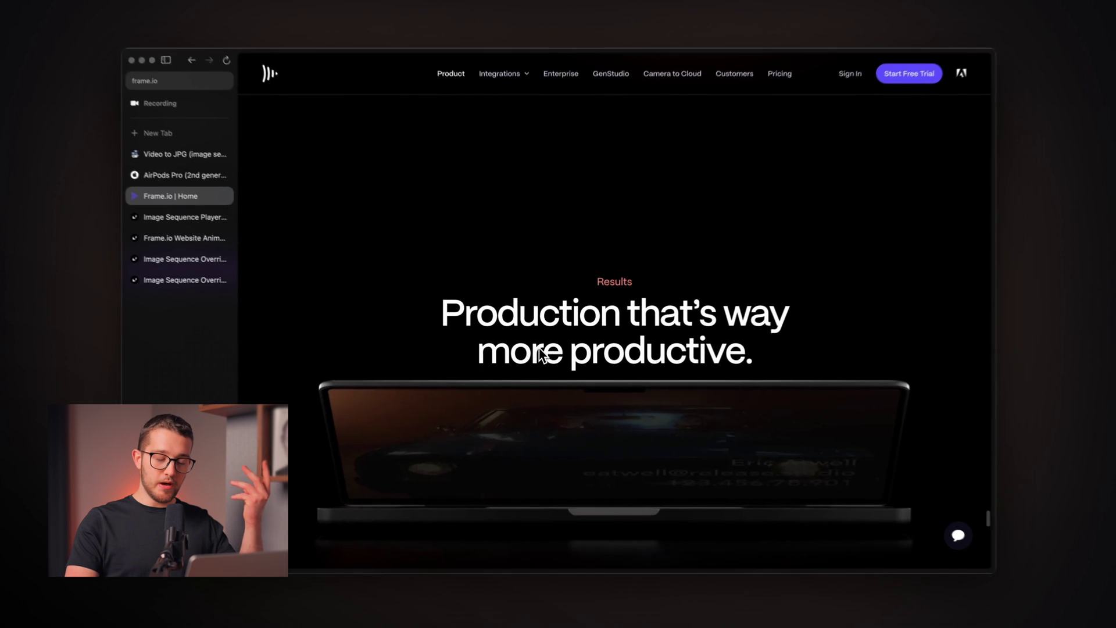
scroll(544, 356, "down", 5)
Switch back to Framer and shift the Laptops instance down another 20 px, giving a bottom offset of -91.
key("super+Tab")
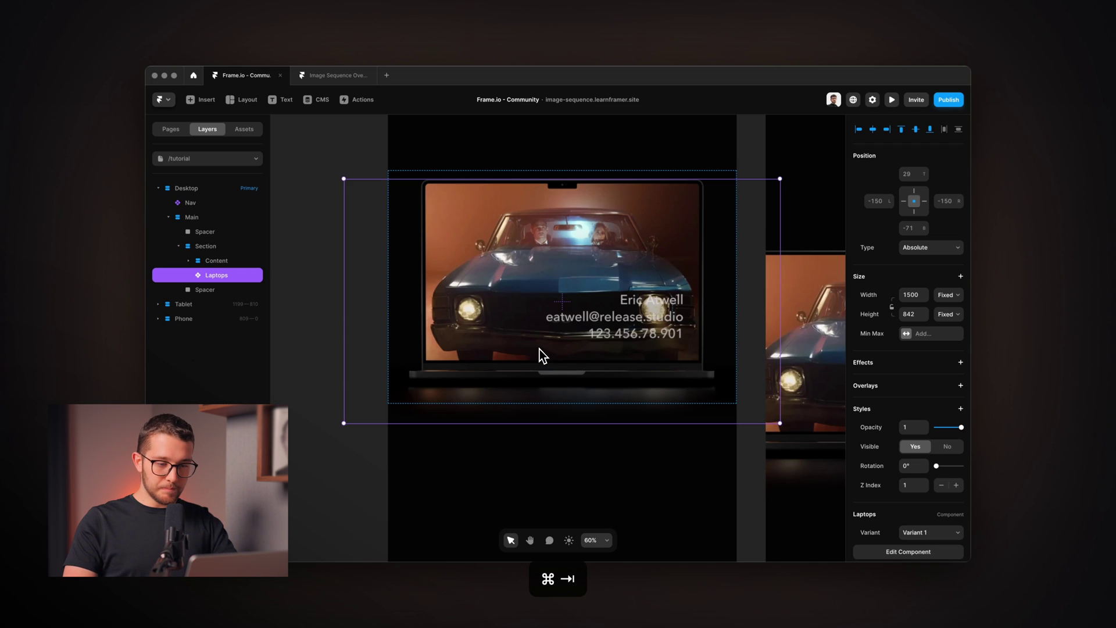
key("shift+Down")
key("shift+Down")
key("shift+Down")
key("shift+Down")
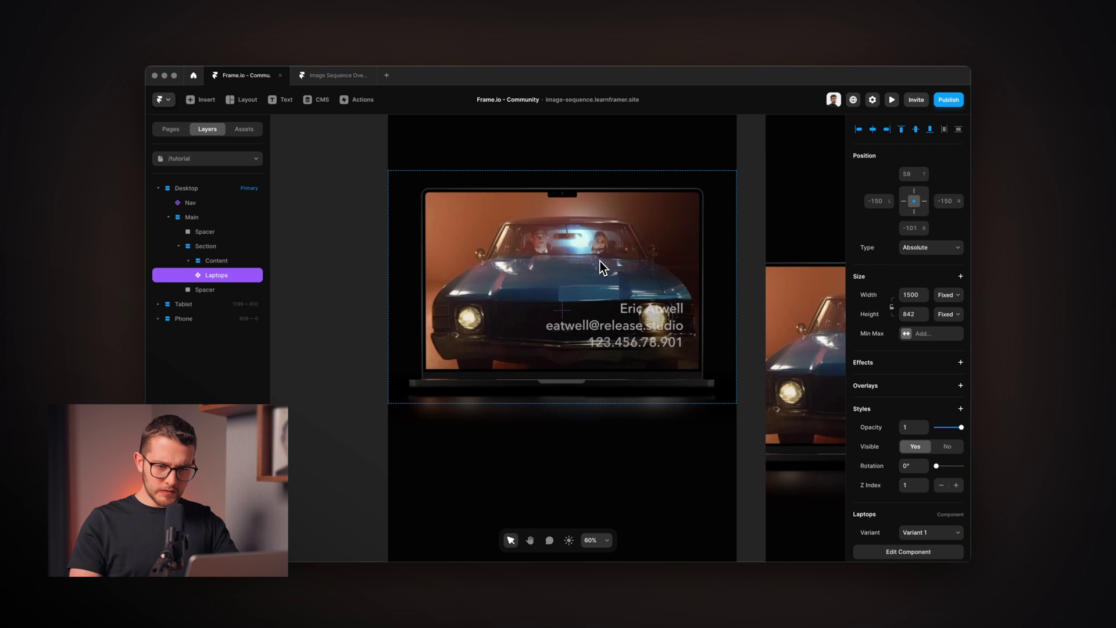
key("shift+Up")
key("shift+Up")
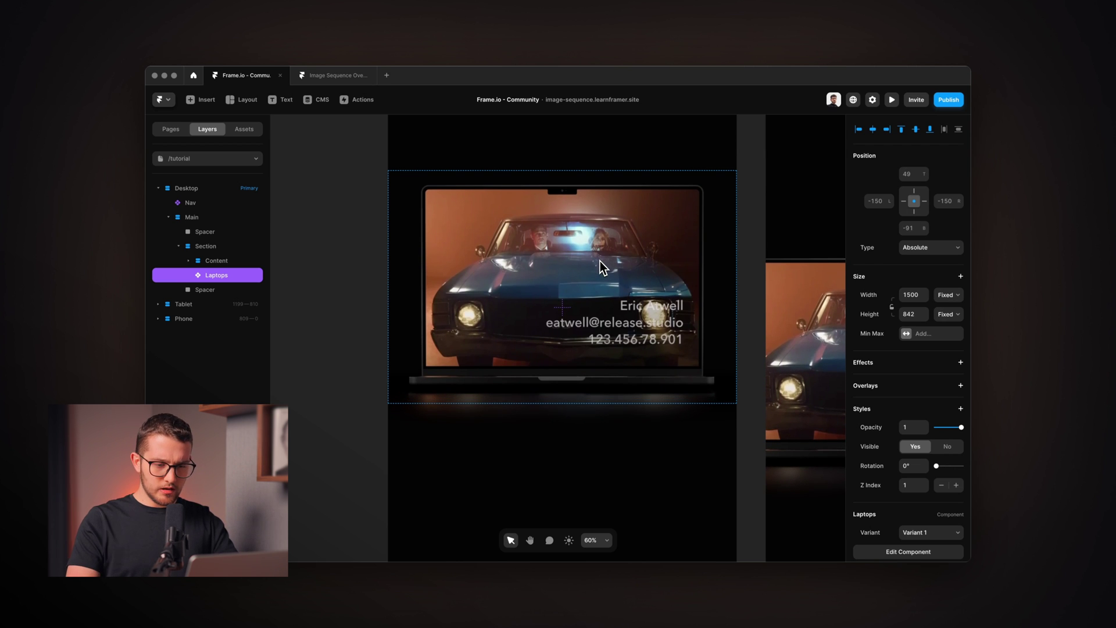
Lower the Laptops instance's opacity to 0 to inspect the text behind it, and restore it to 1.
mouse_move(961, 427)
left_mouse_down()
mouse_move(904, 427)
mouse_move(952, 427)
left_mouse_up()
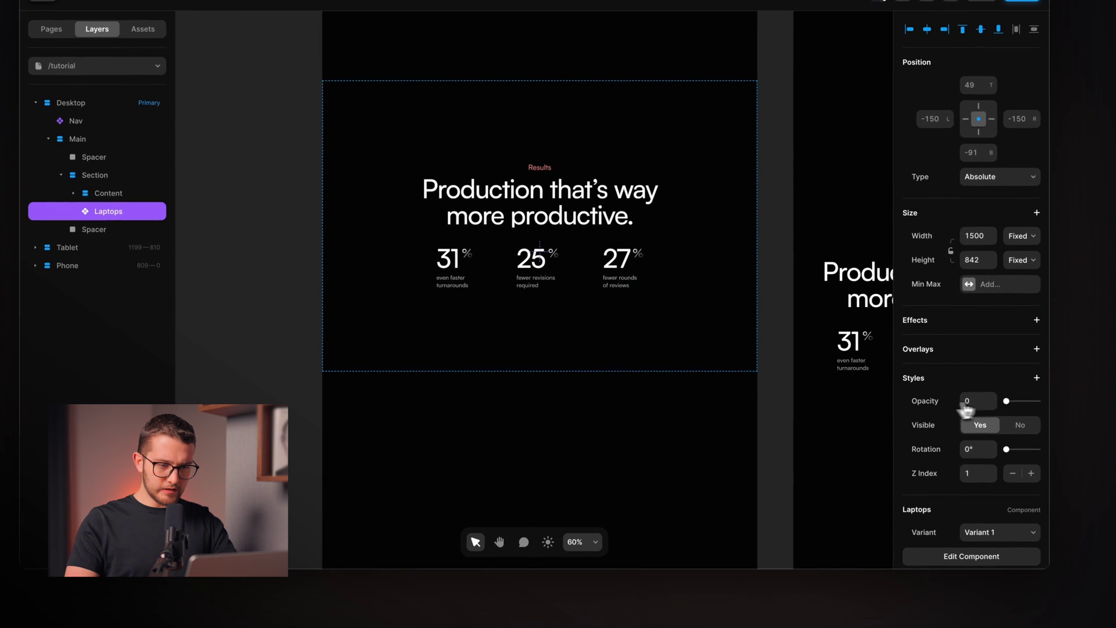
left_click_drag(1027, 401, 1014, 401)
left_click_drag(1012, 407, 1055, 414)
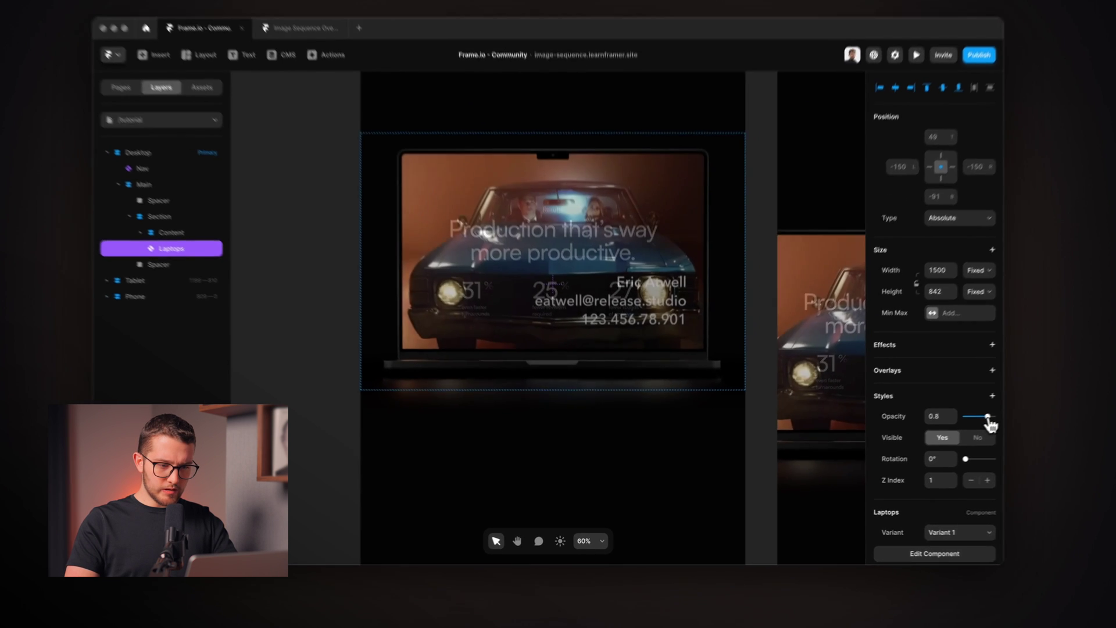
left_click_drag(975, 437, 948, 414)
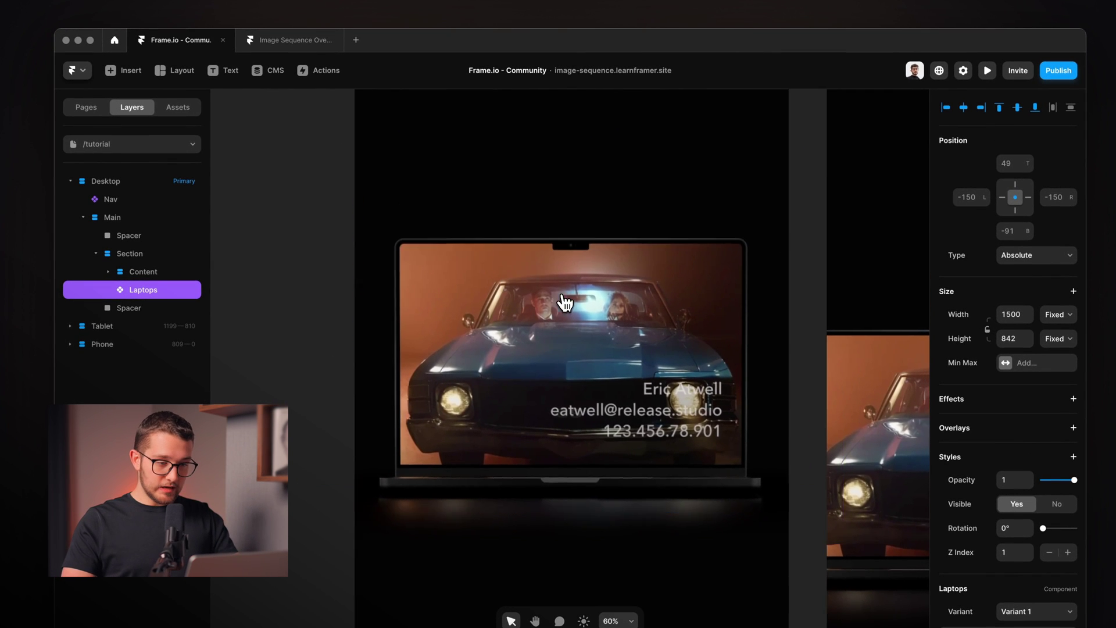
Preview the tutorial page, scroll through it to check the laptop over the section, and leave the preview.
scroll(564, 303, "up", 5)
left_click(360, 212)
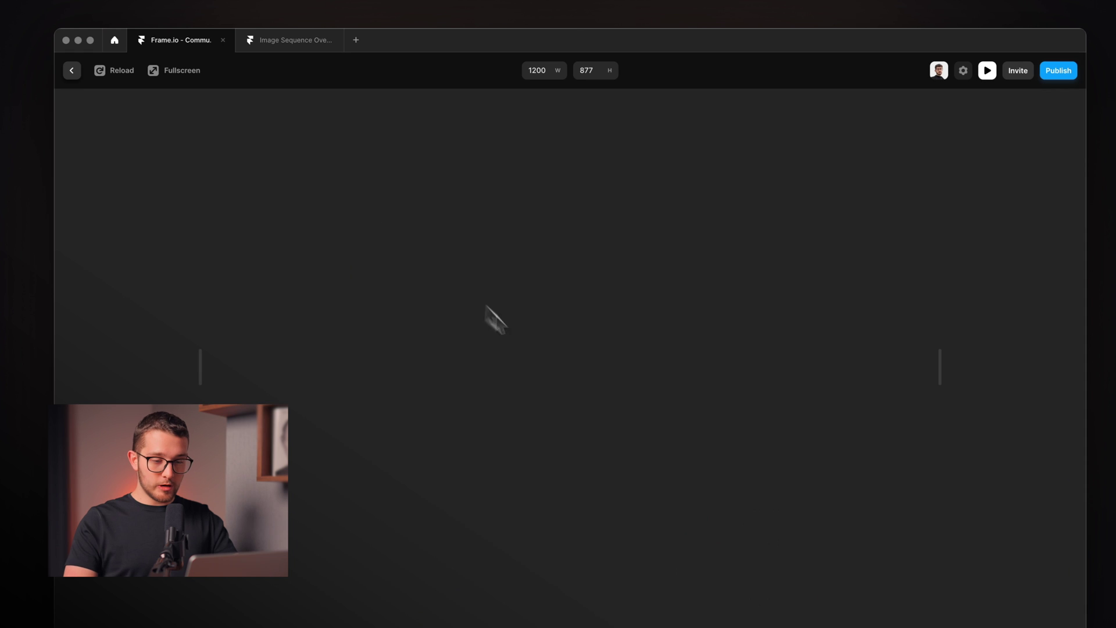
scroll(519, 344, "down", 10)
scroll(518, 342, "up", 10)
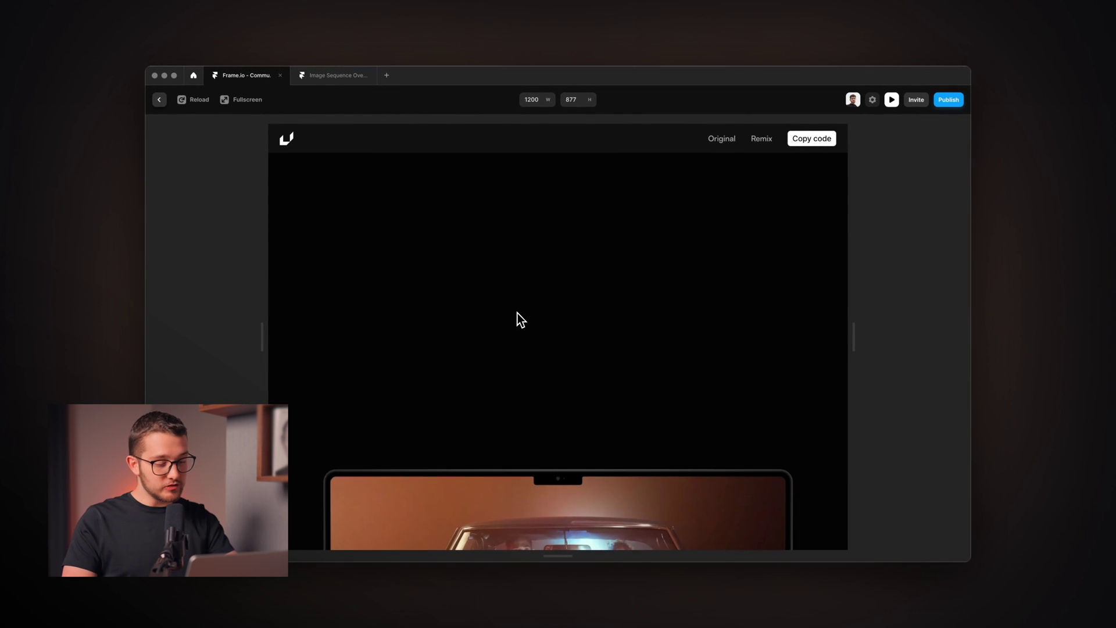
key("Escape")
scroll(500, 371, "down", 5)
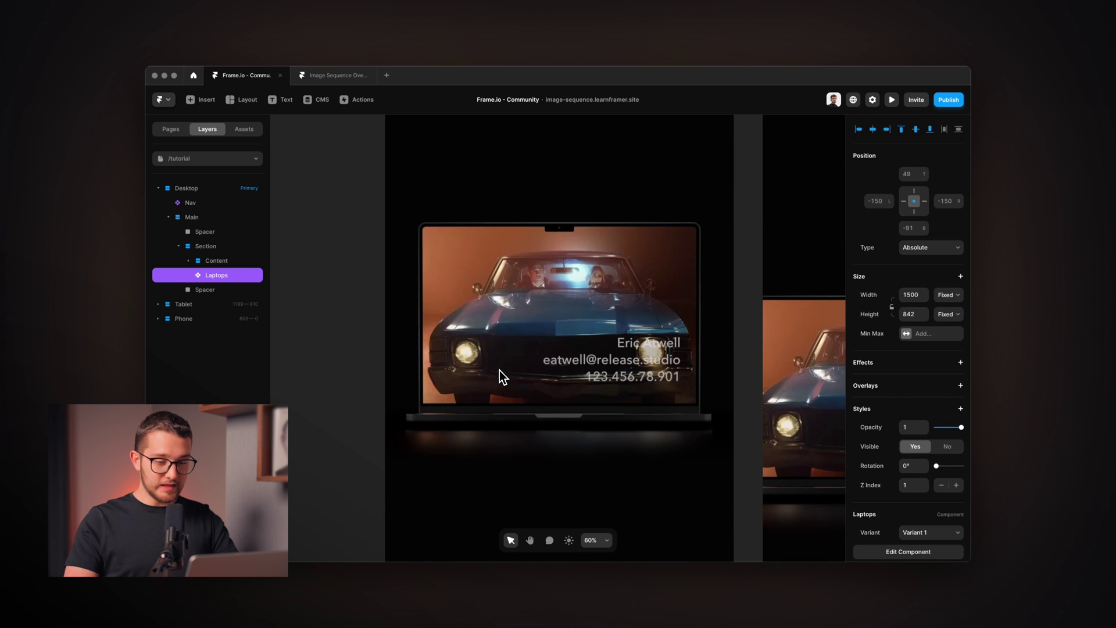
Switch to the Arc browser and open the Frame.io Website Animation in Framer resource page at its code override section.
key("super+Tab")
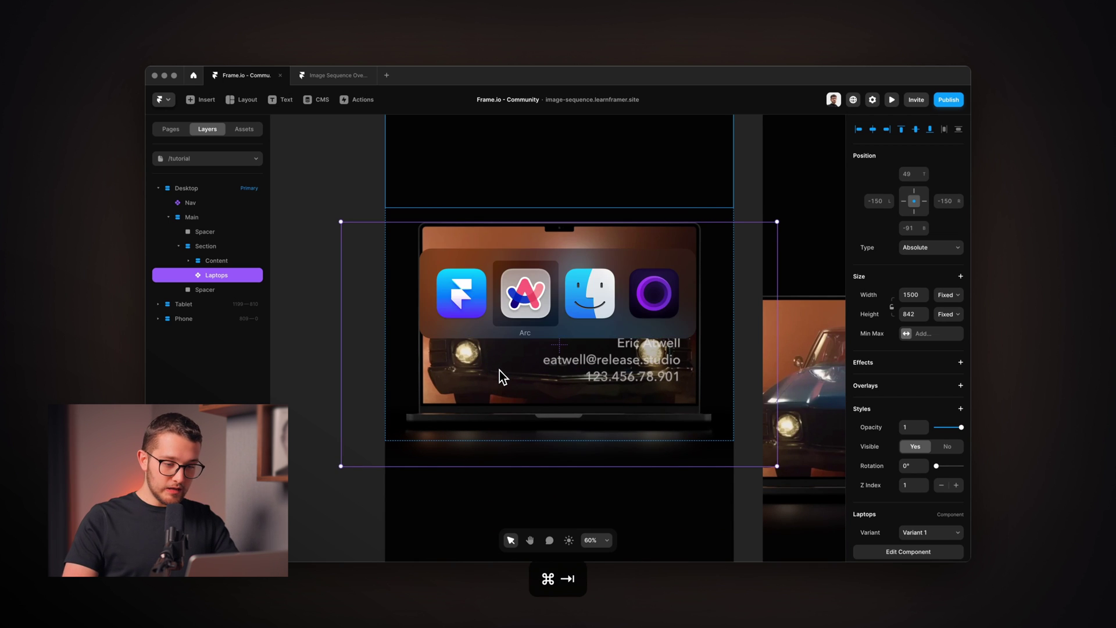
left_click(185, 225)
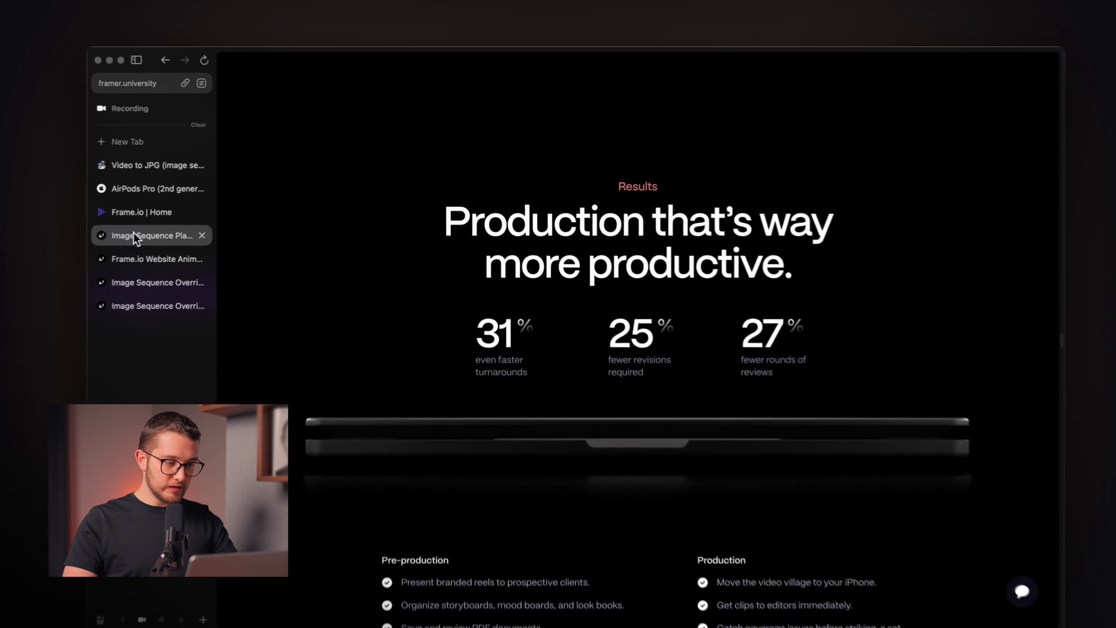
left_click(215, 250)
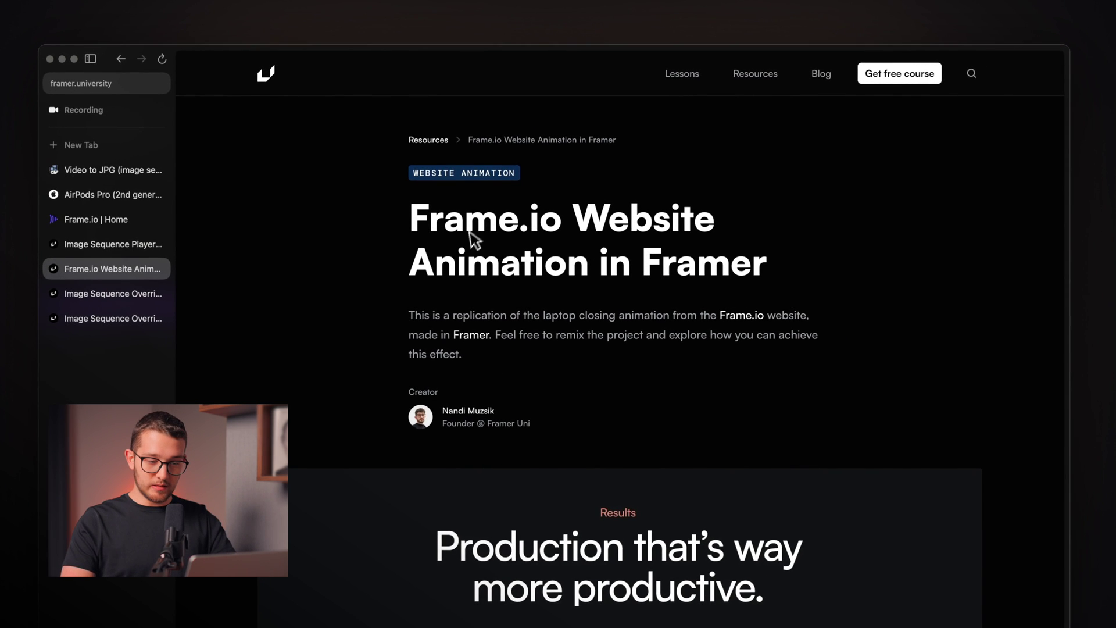
scroll(559, 360, "down", 5)
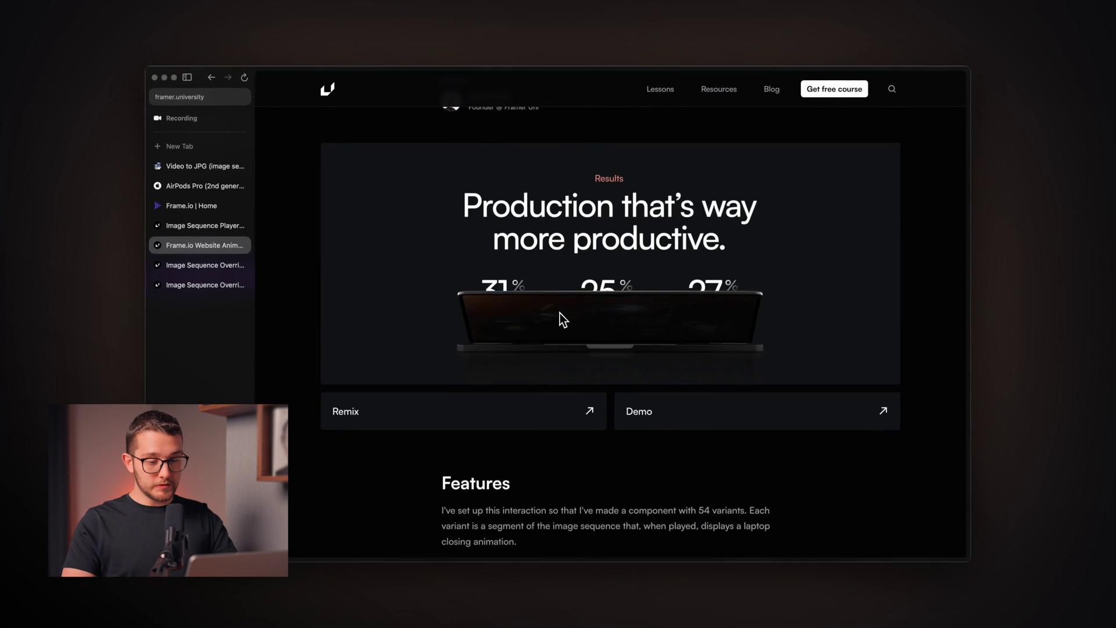
scroll(563, 319, "down", 12)
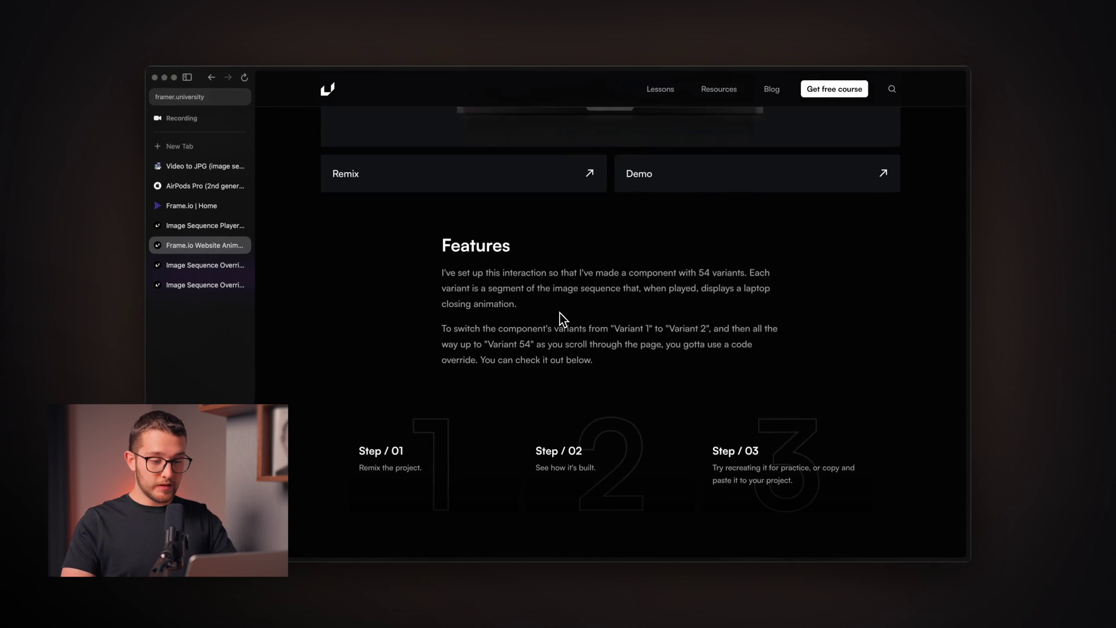
scroll(650, 246, "up", 2)
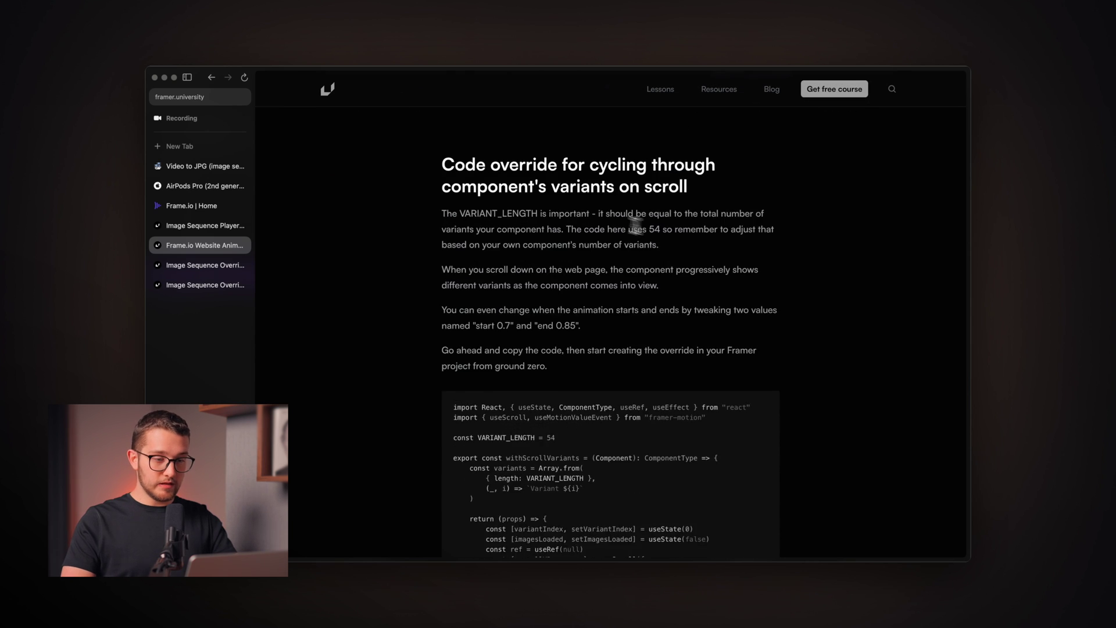
Copy the full code override for cycling through a component's variants on scroll.
left_click_drag(469, 169, 687, 209)
left_click(588, 194)
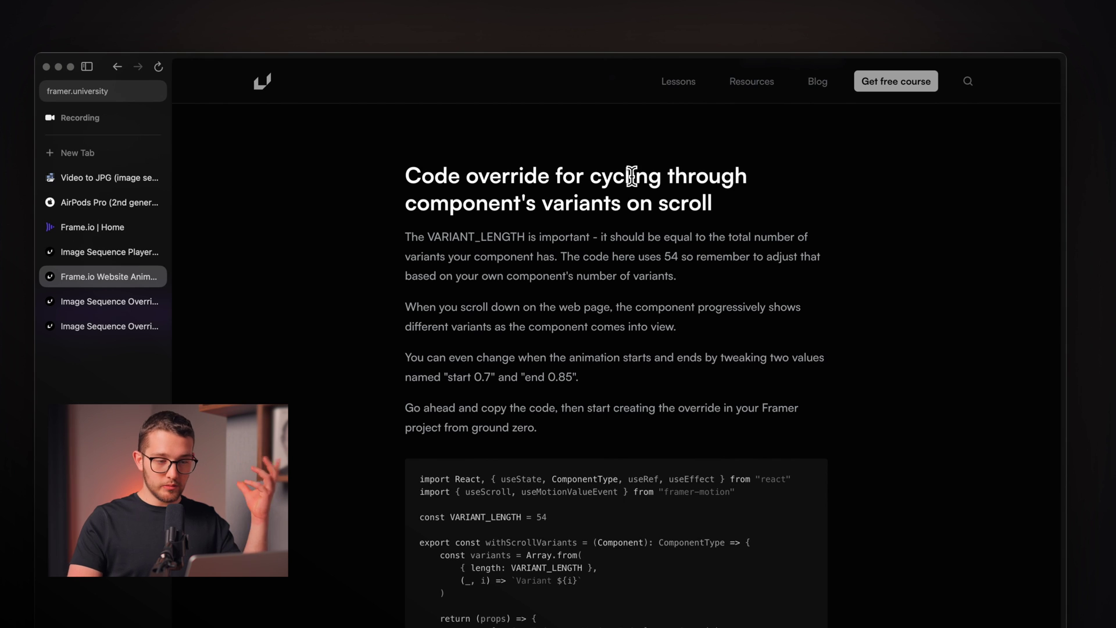
scroll(625, 241, "down", 5)
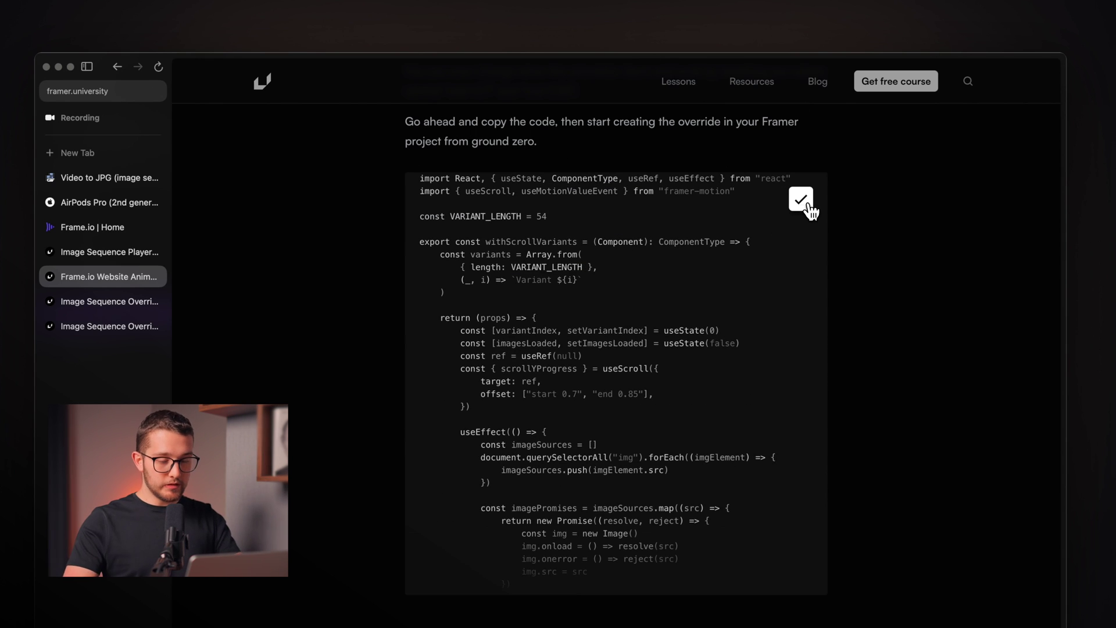
Switch back to Framer and create a new override code file named Image Sequence from the Laptops instance's code overrides.
key("super+Tab")
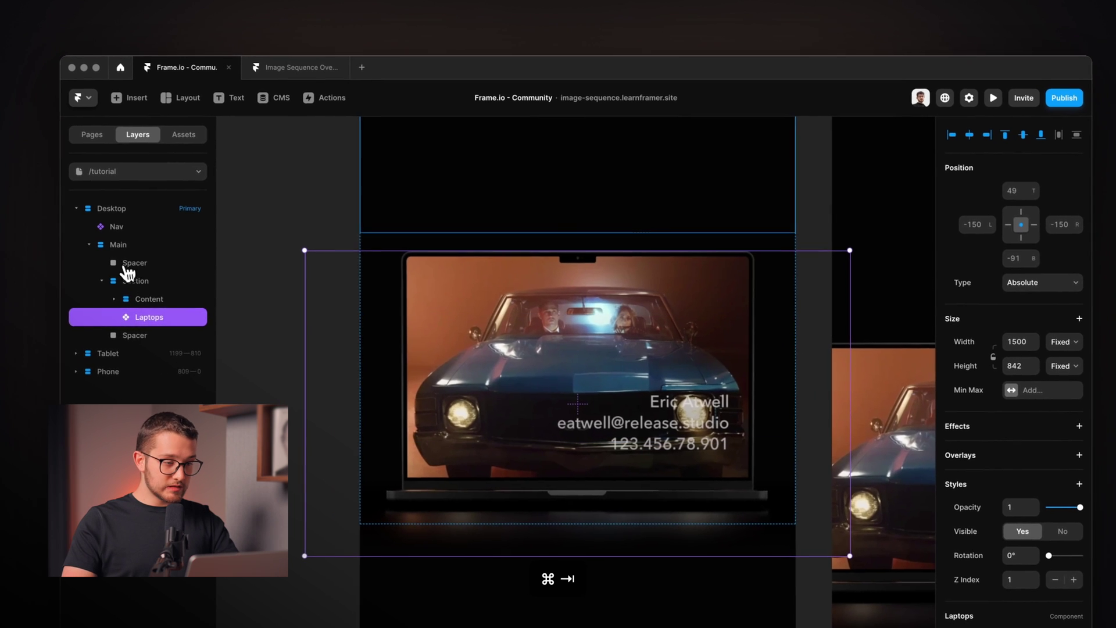
left_click(189, 136)
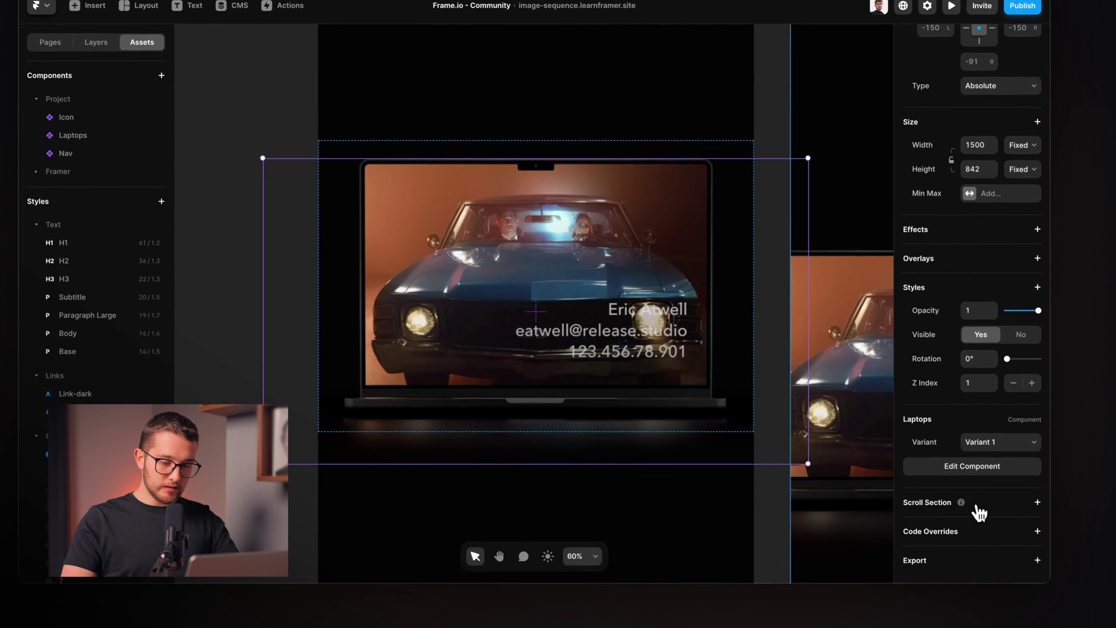
left_click(1008, 522)
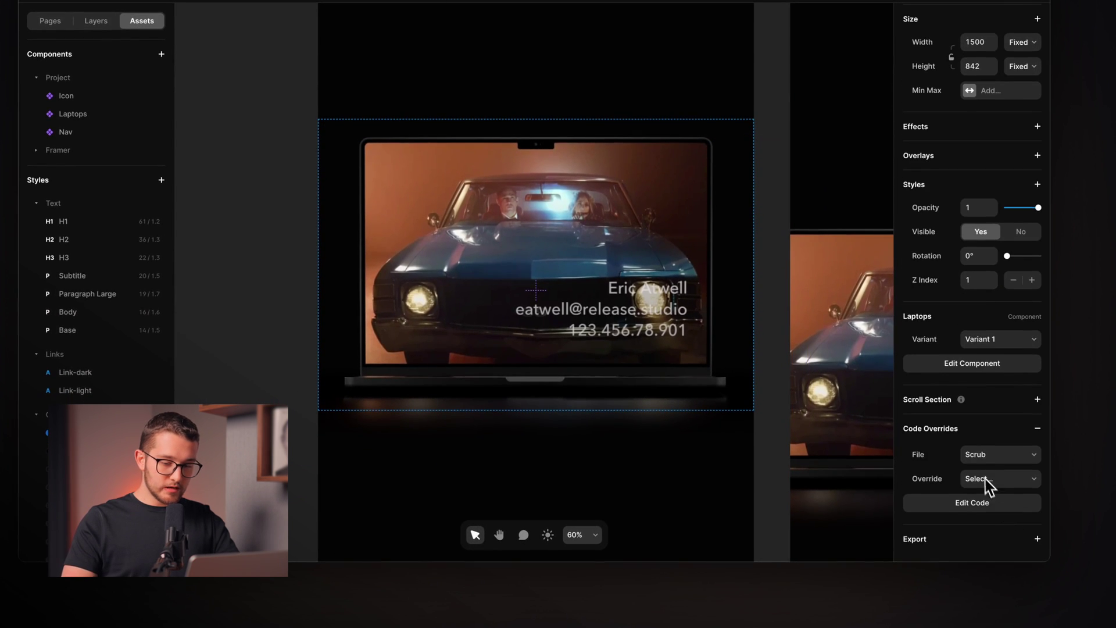
left_click(1011, 455)
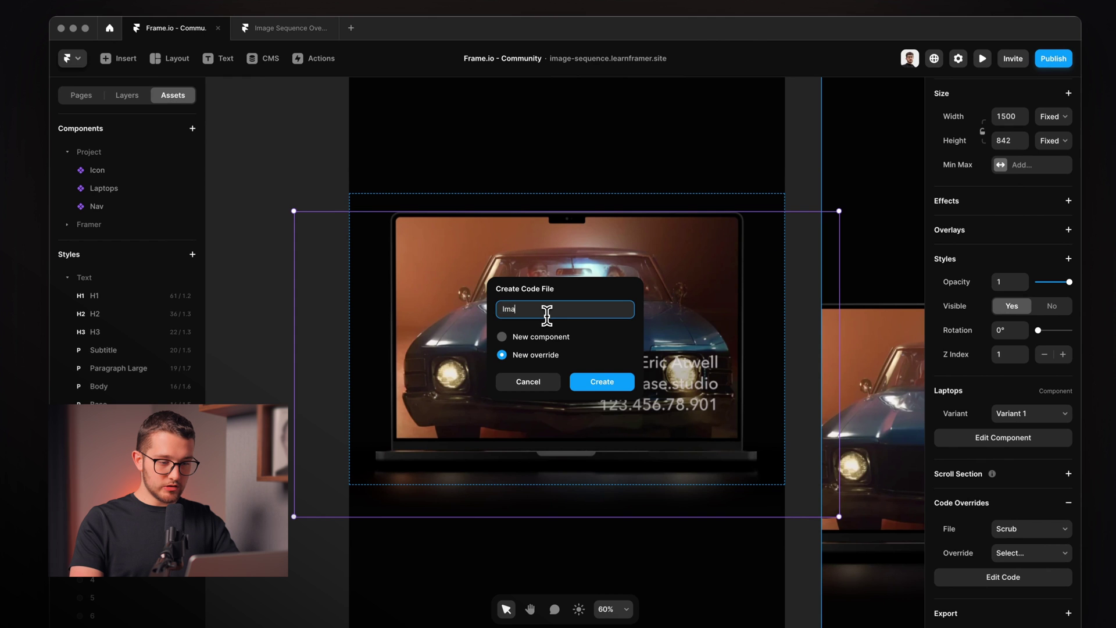
type("Image Sequence")
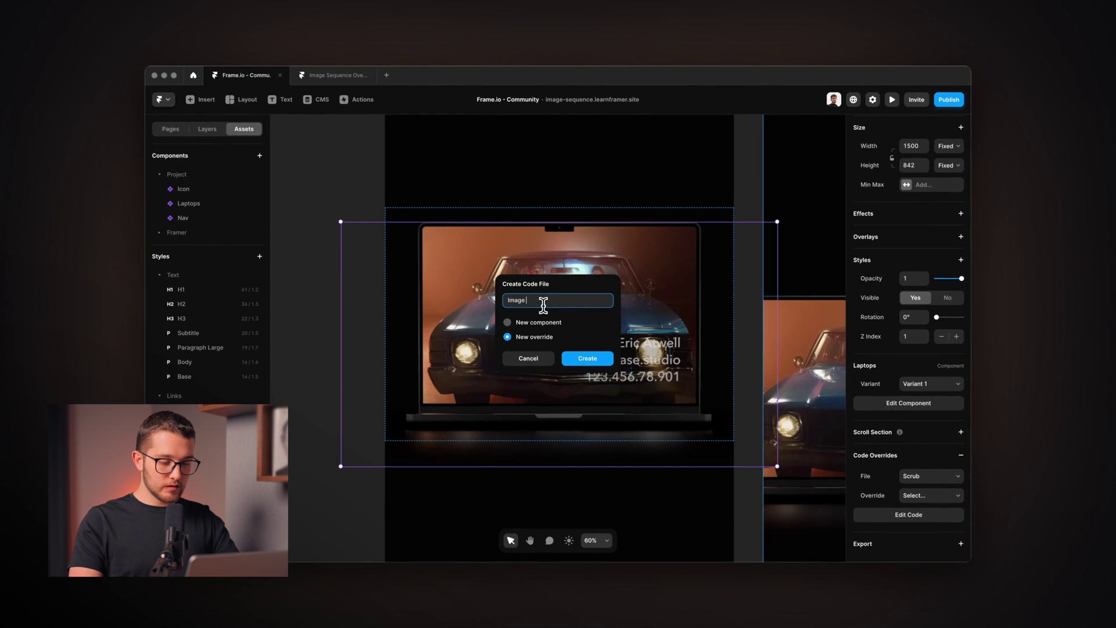
left_click(586, 358)
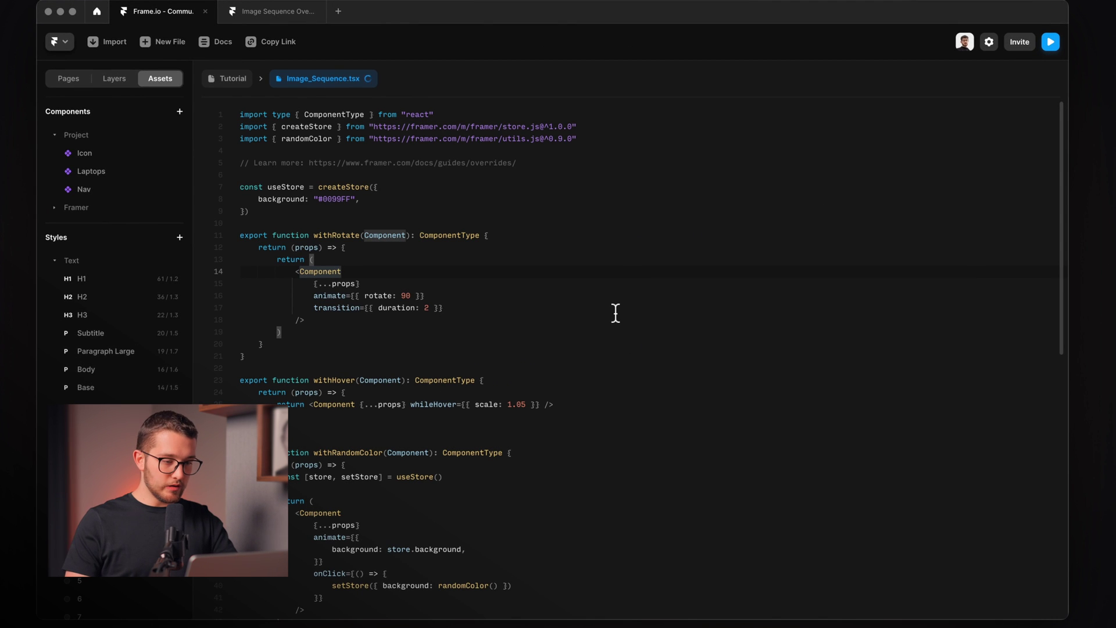
Replace all the default code in Image_Sequence.tsx with the copied scroll-variants override and save the file.
key("super+a")
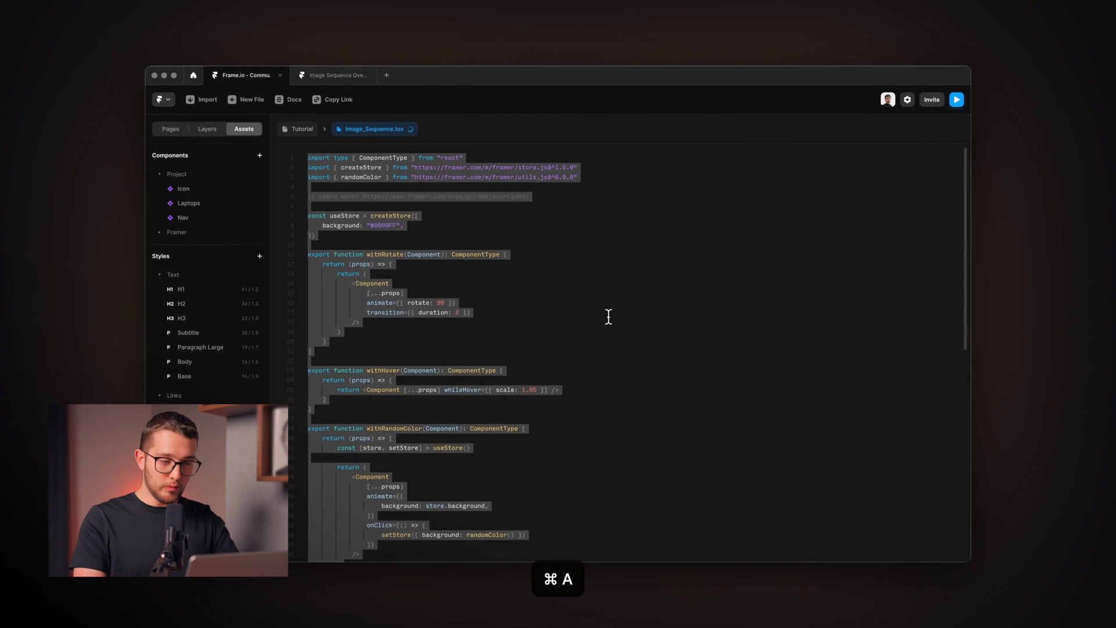
key("BackSpace")
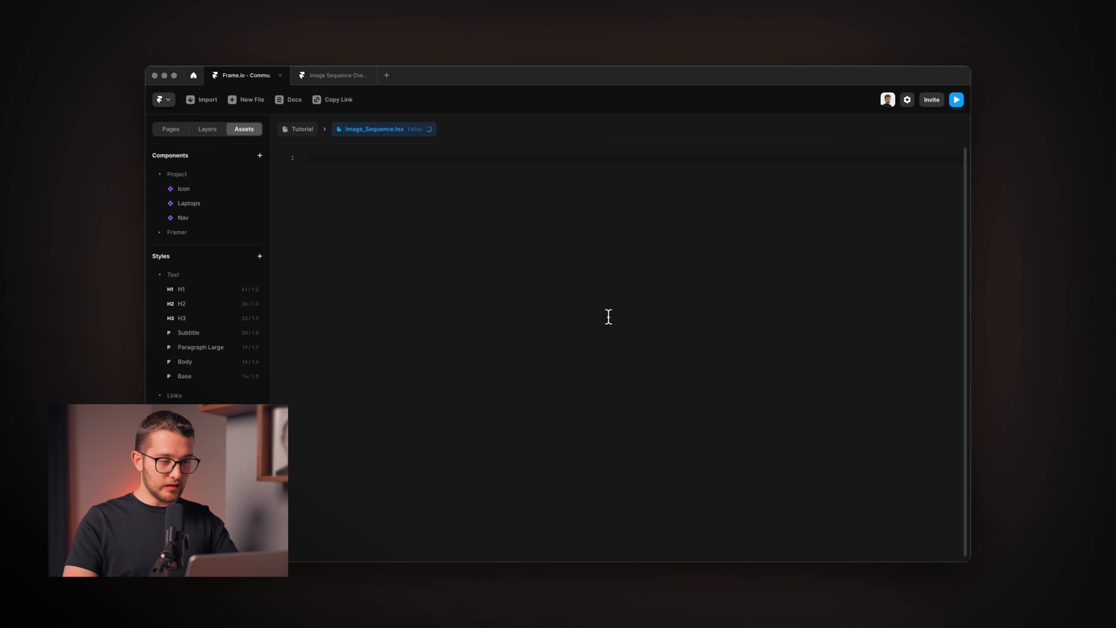
key("super+v")
scroll(548, 289, "up", 10)
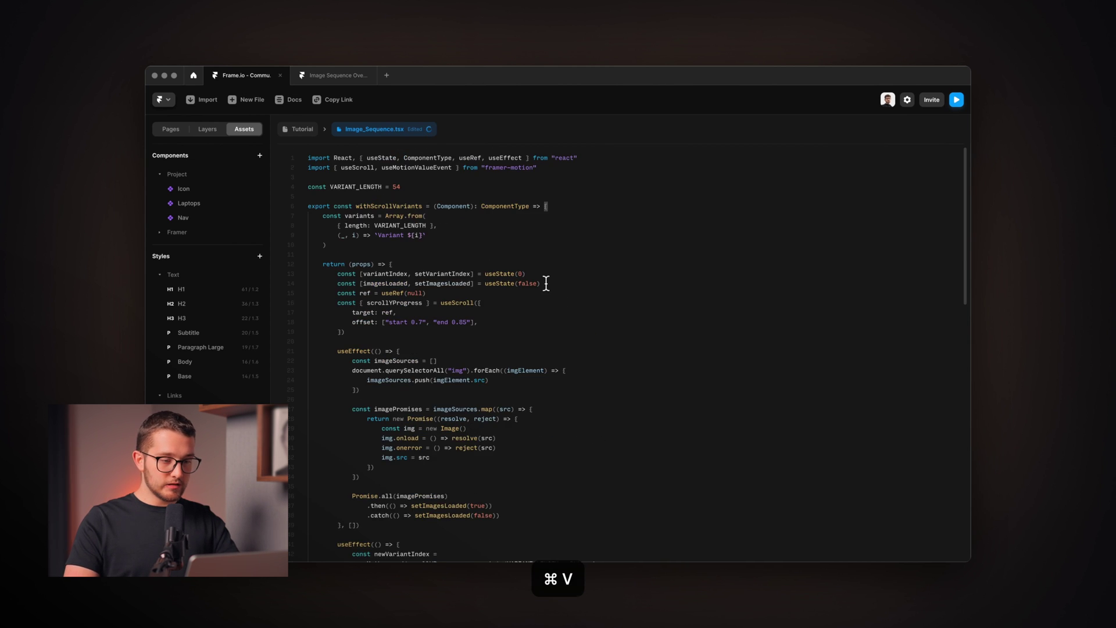
key("super+s")
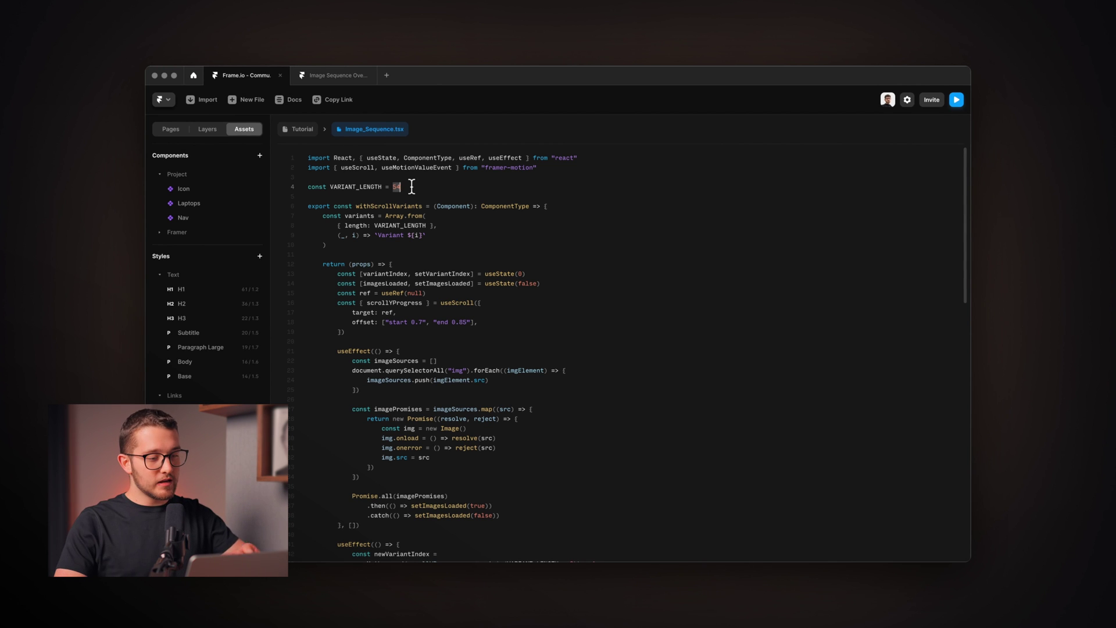
Open the Laptops component from the Tutorial page, review its list of variants against the code's variant length, and return to the page.
left_click(302, 129)
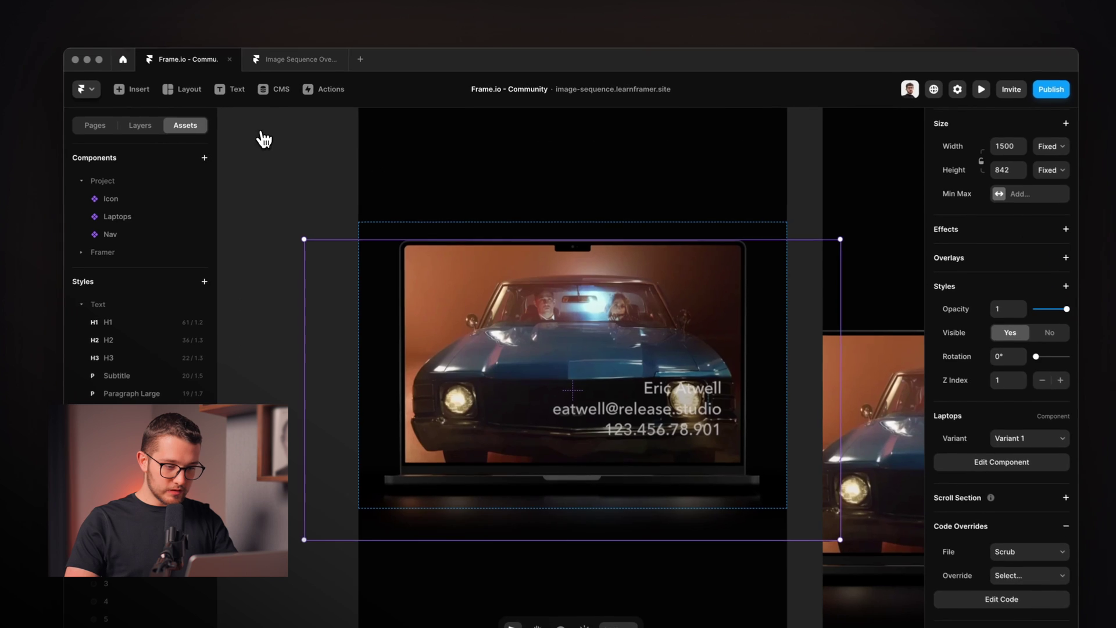
double_click(536, 378)
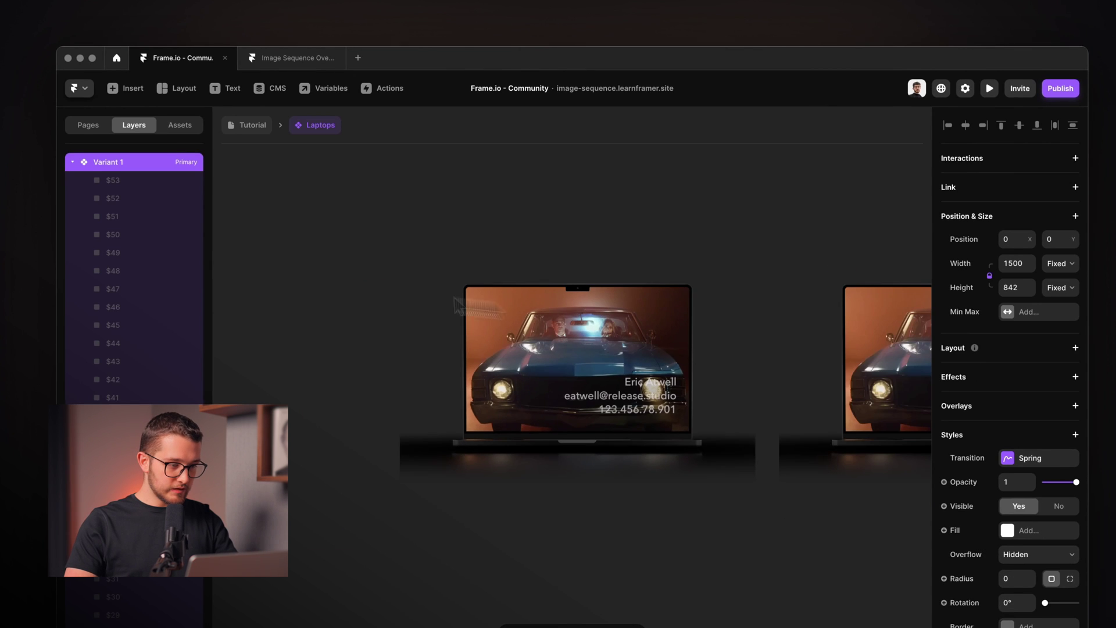
left_click(72, 161)
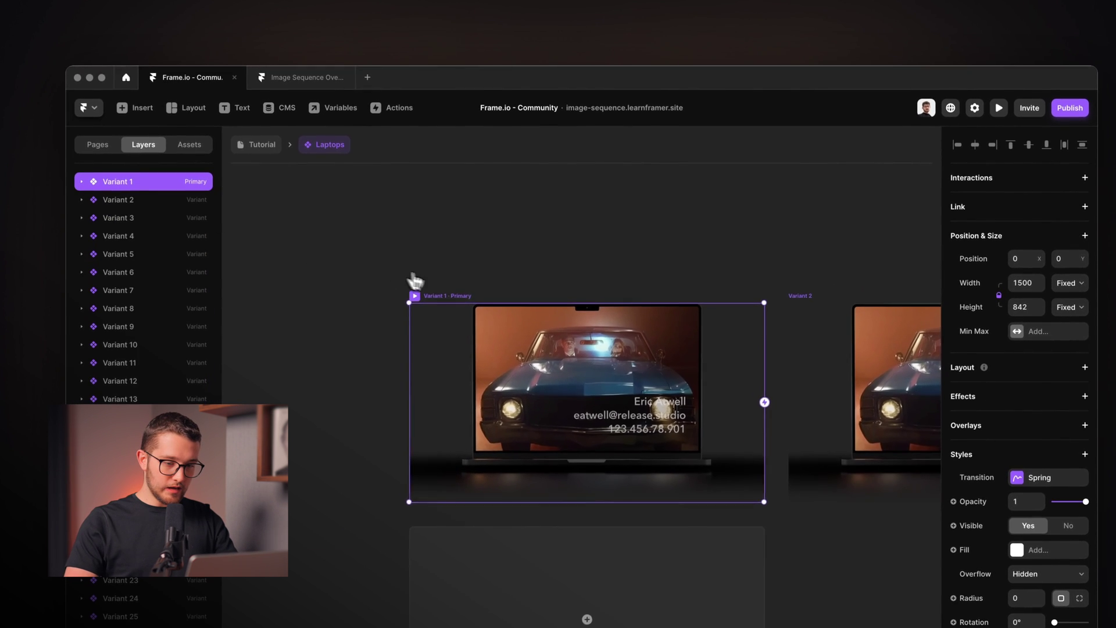
scroll(505, 321, "right", 10)
scroll(128, 428, "down", 10)
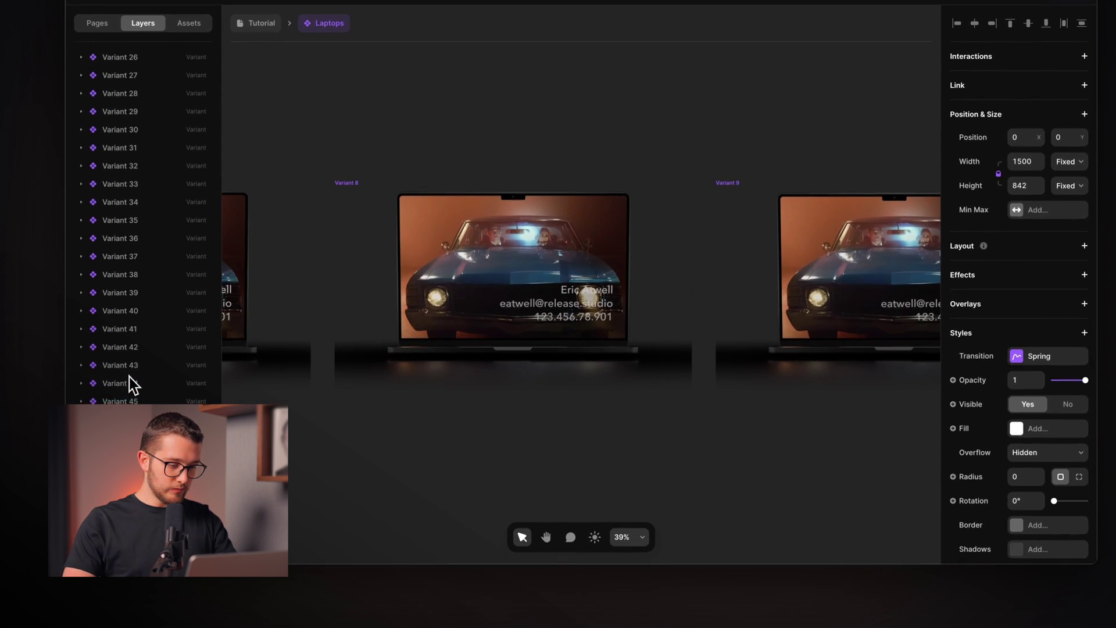
left_click(195, 605)
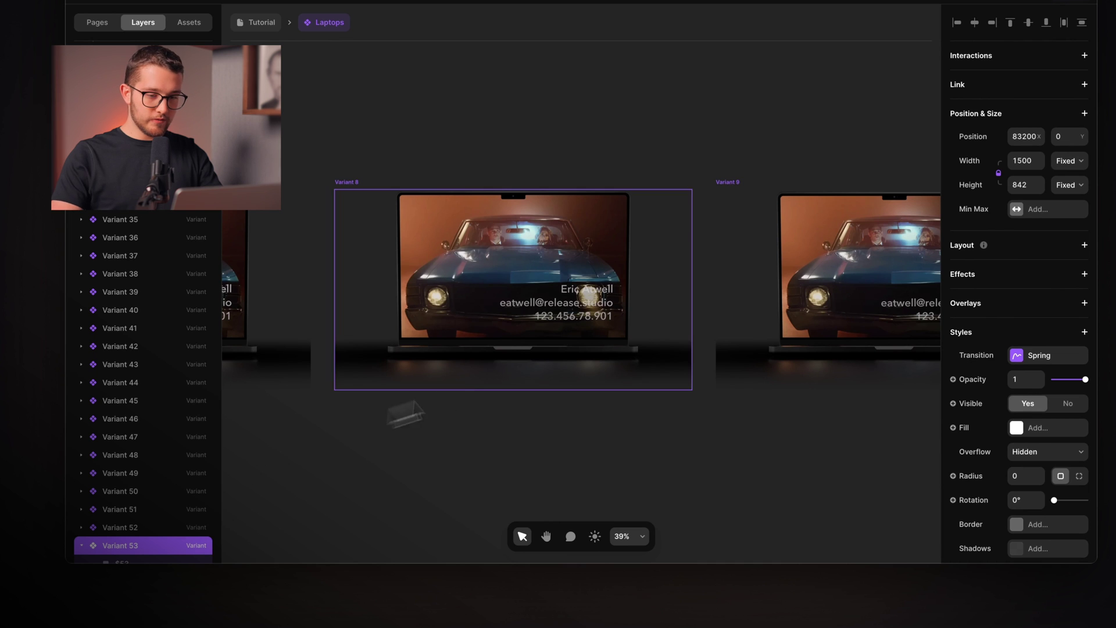
scroll(481, 383, "right", 10)
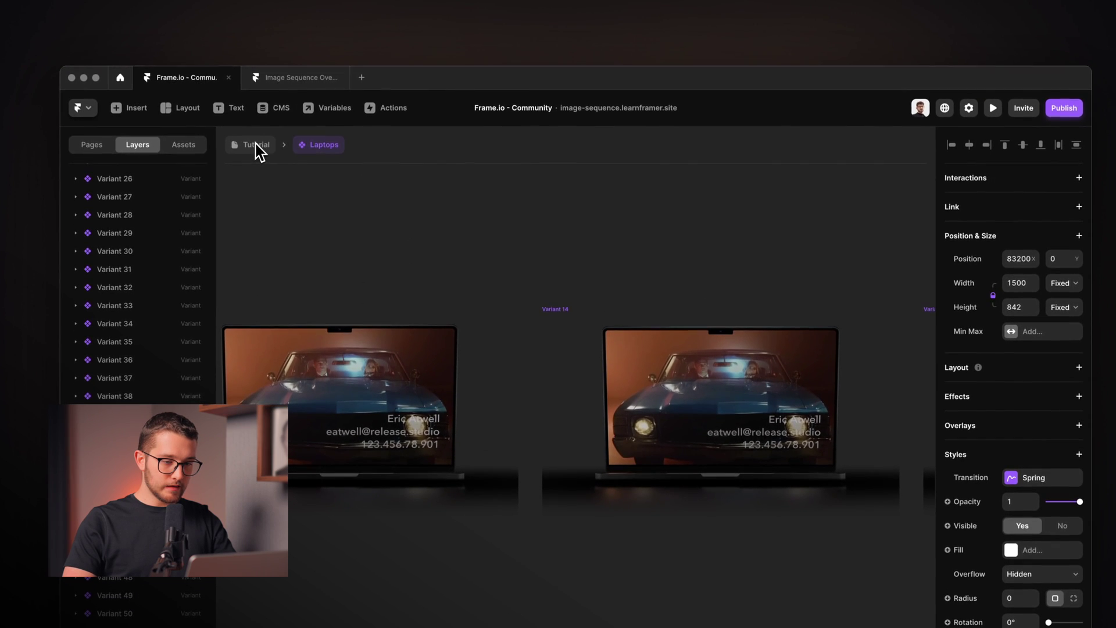
scroll(667, 379, "down", 6)
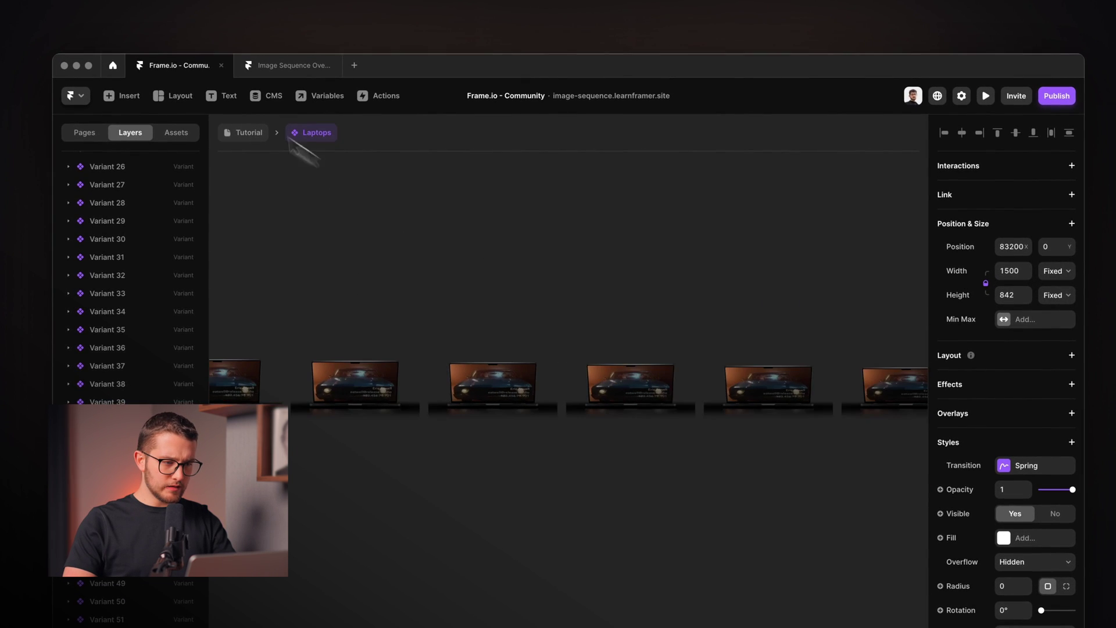
left_click(250, 133)
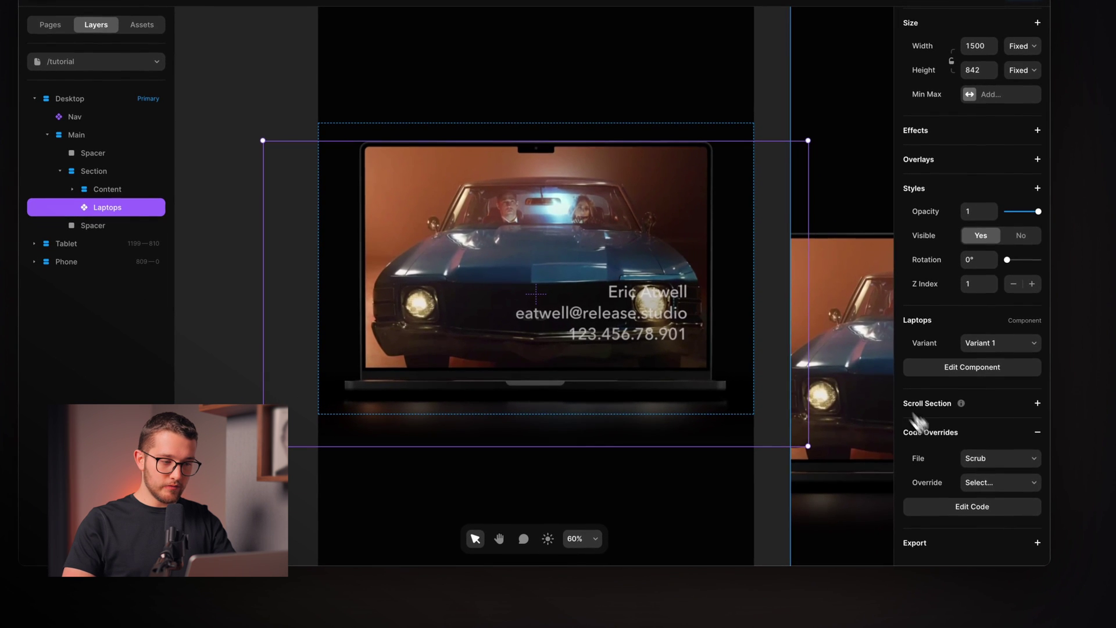
Assign the withScrollVariants override from the Image_Sequence file to the Laptops instance.
left_click(989, 457)
left_click(960, 459)
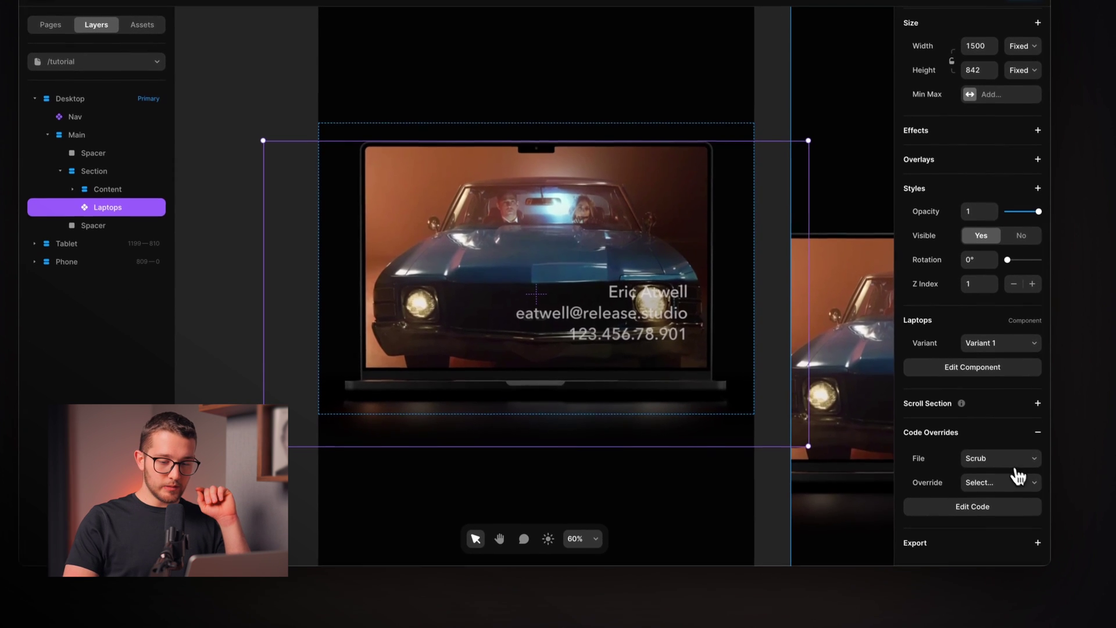
left_click(1015, 458)
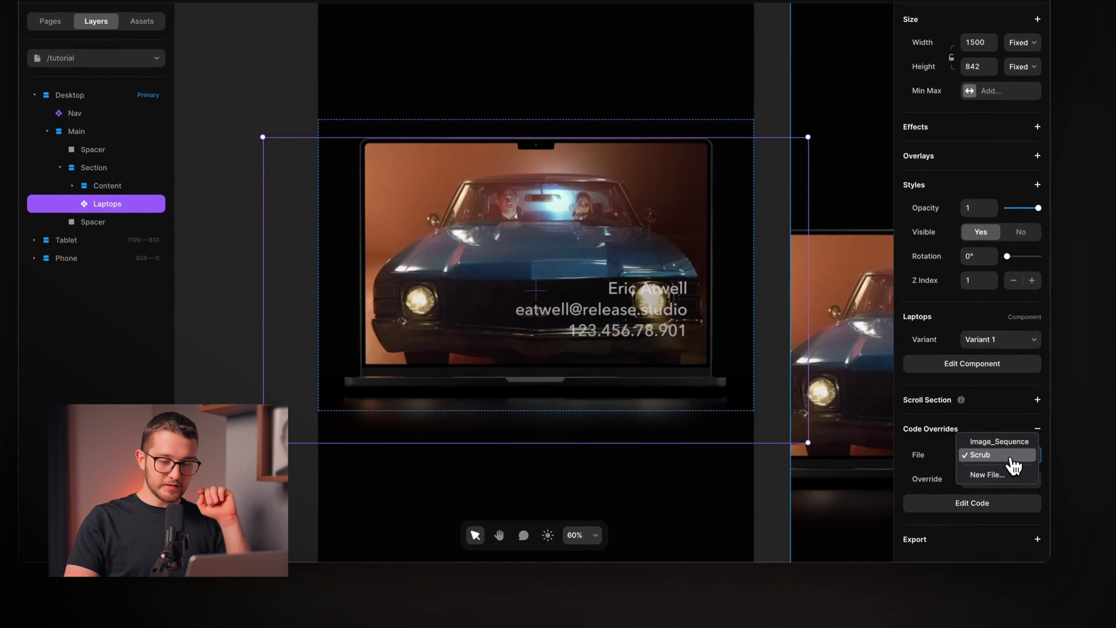
left_click(996, 478)
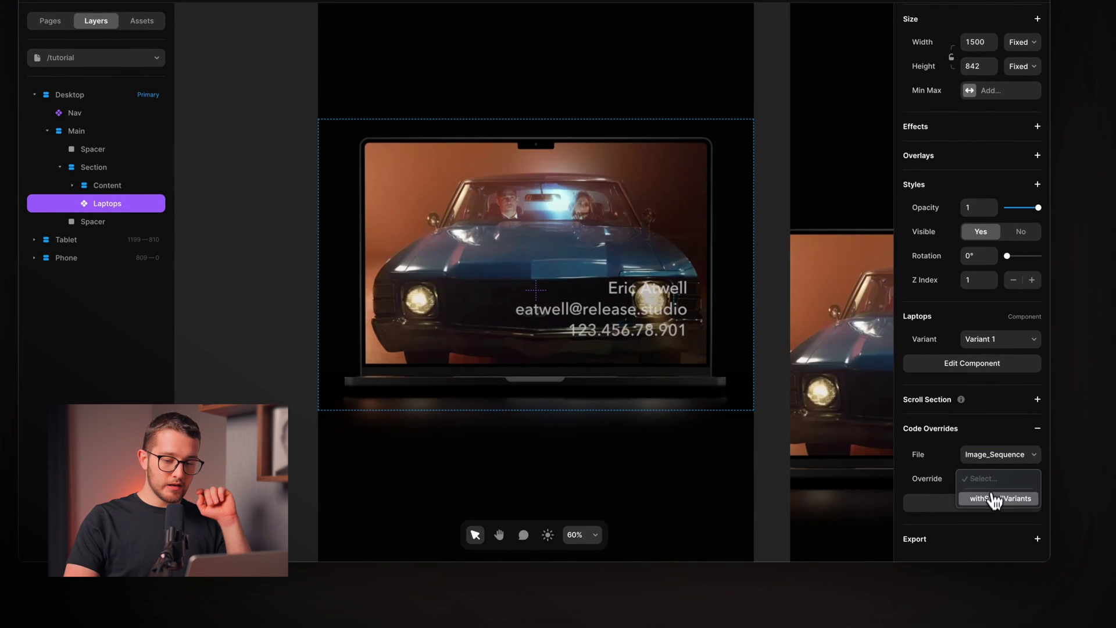
left_click(994, 498)
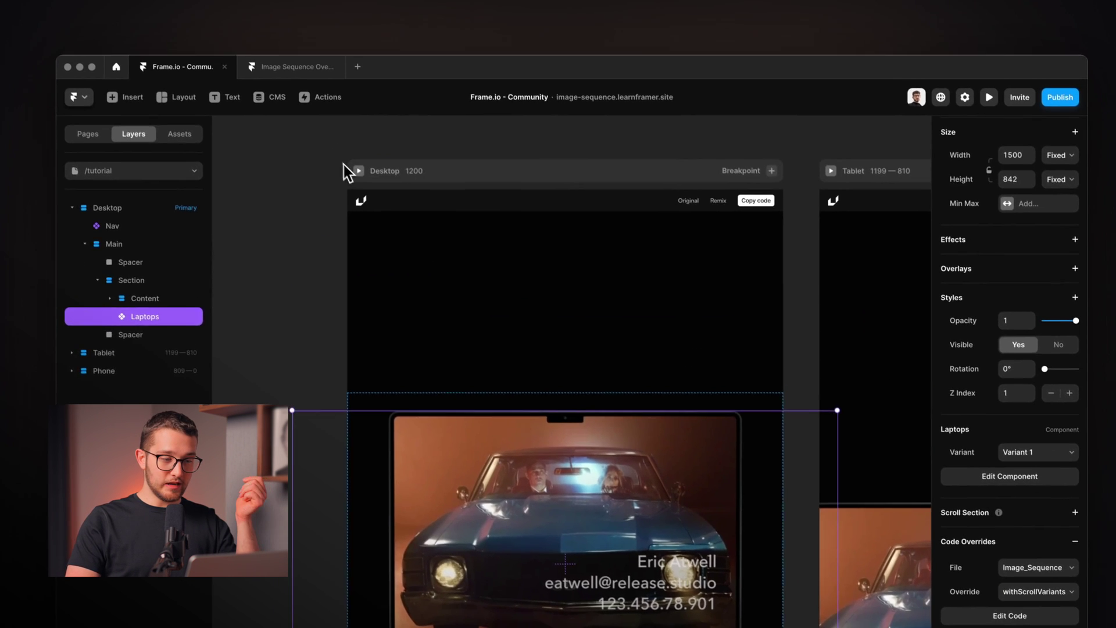
Preview the Desktop page, scroll back and forth through the Results section to check the laptop closing animation, and leave the preview.
left_click(326, 135)
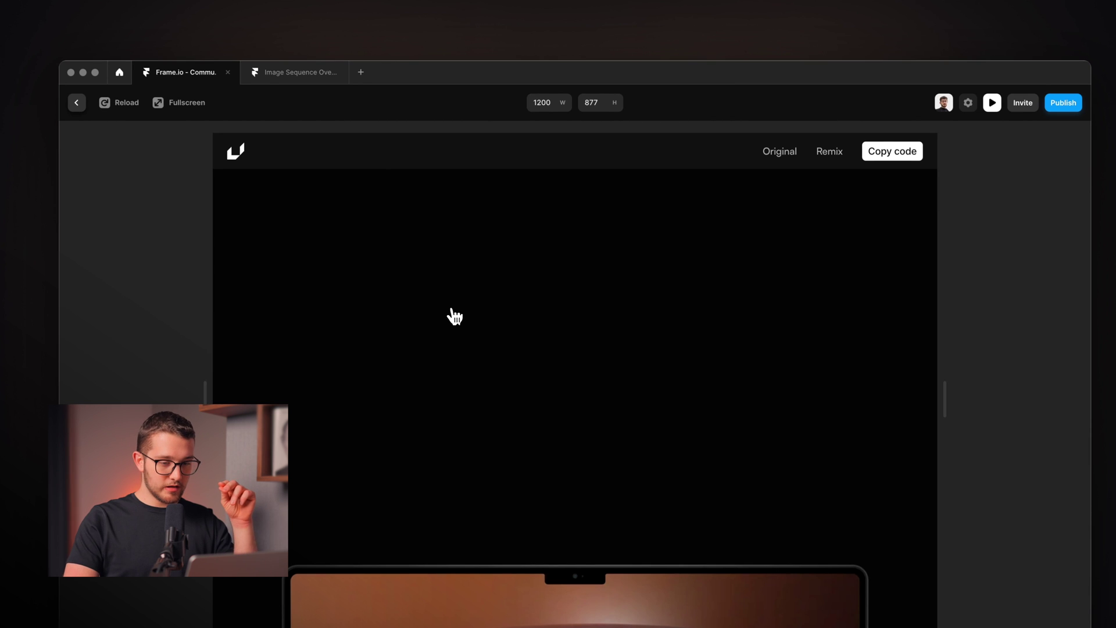
scroll(455, 317, "down", 5)
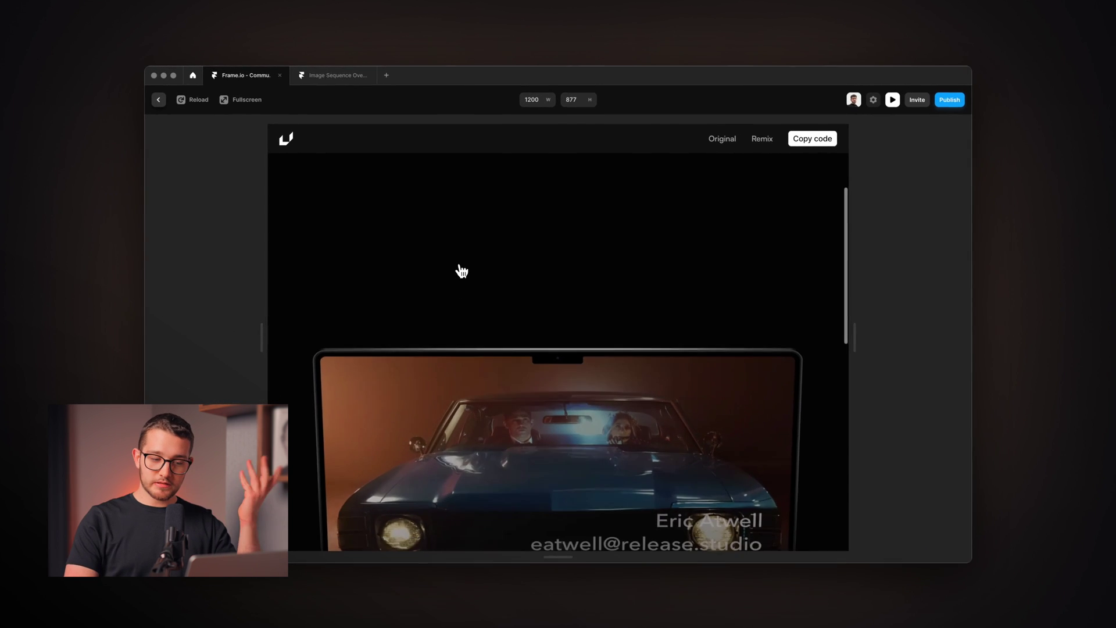
scroll(462, 271, "down", 3)
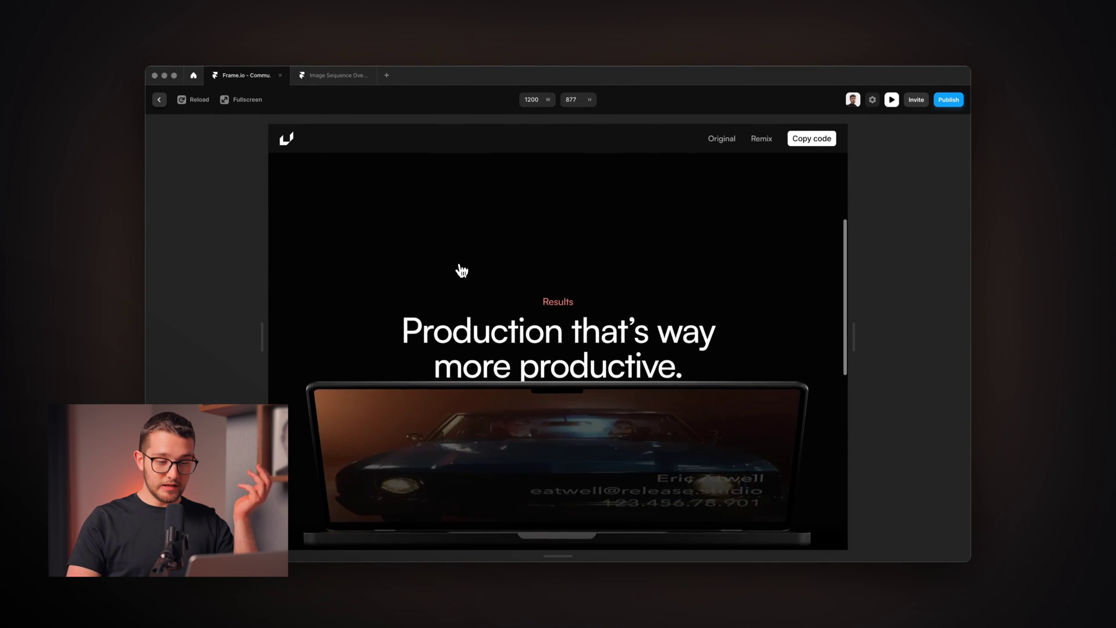
scroll(461, 270, "down", 2)
scroll(462, 270, "up", 2)
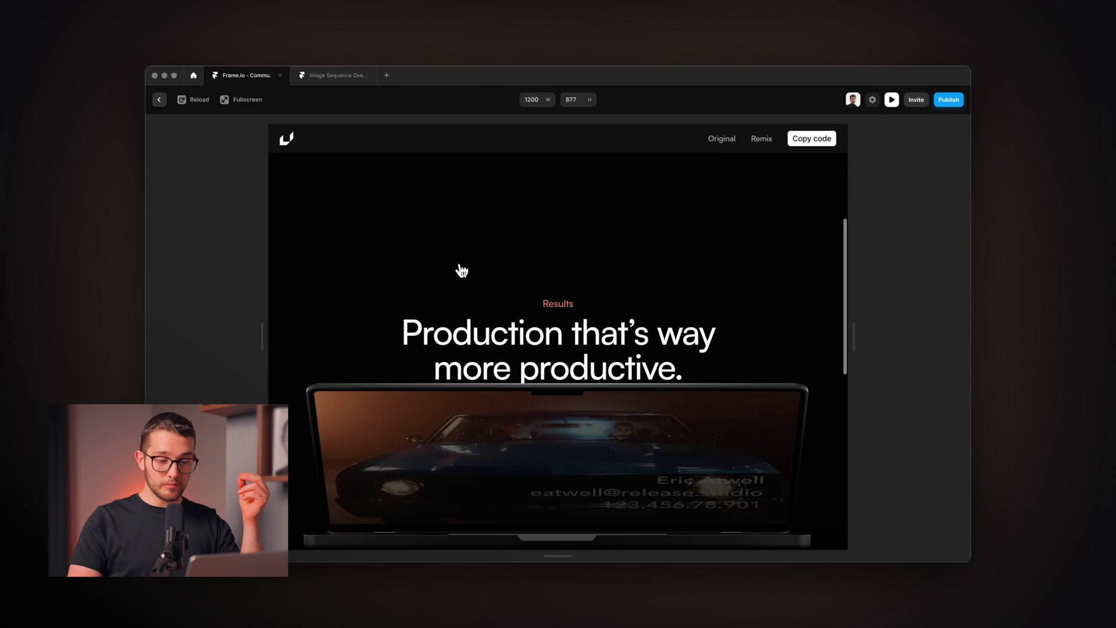
scroll(461, 271, "down", 3)
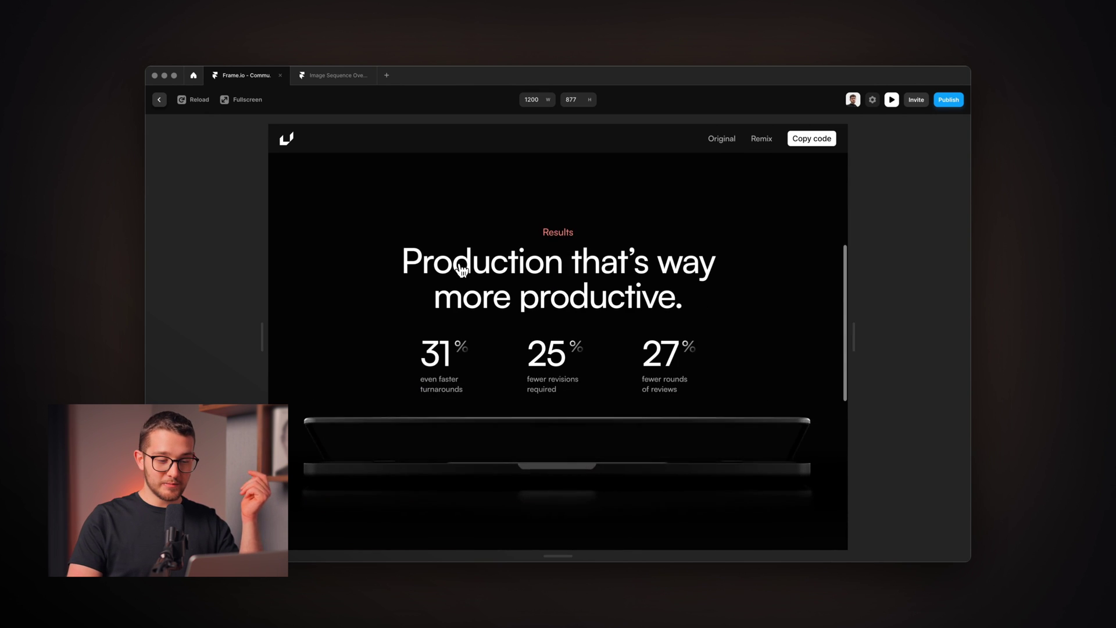
scroll(461, 271, "down", 1)
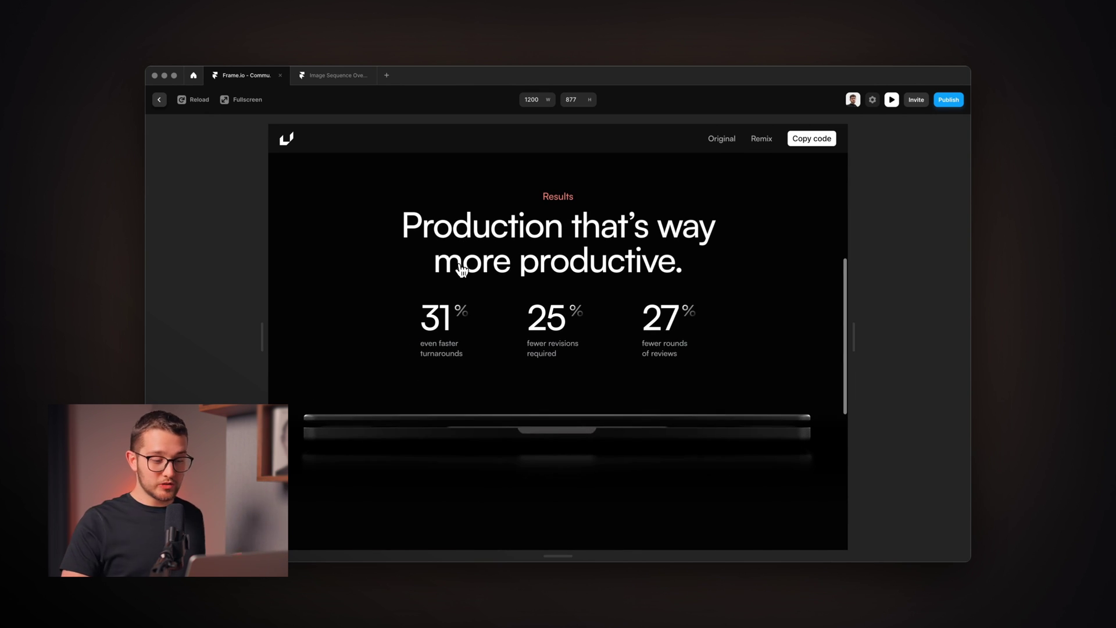
scroll(461, 271, "down", 1)
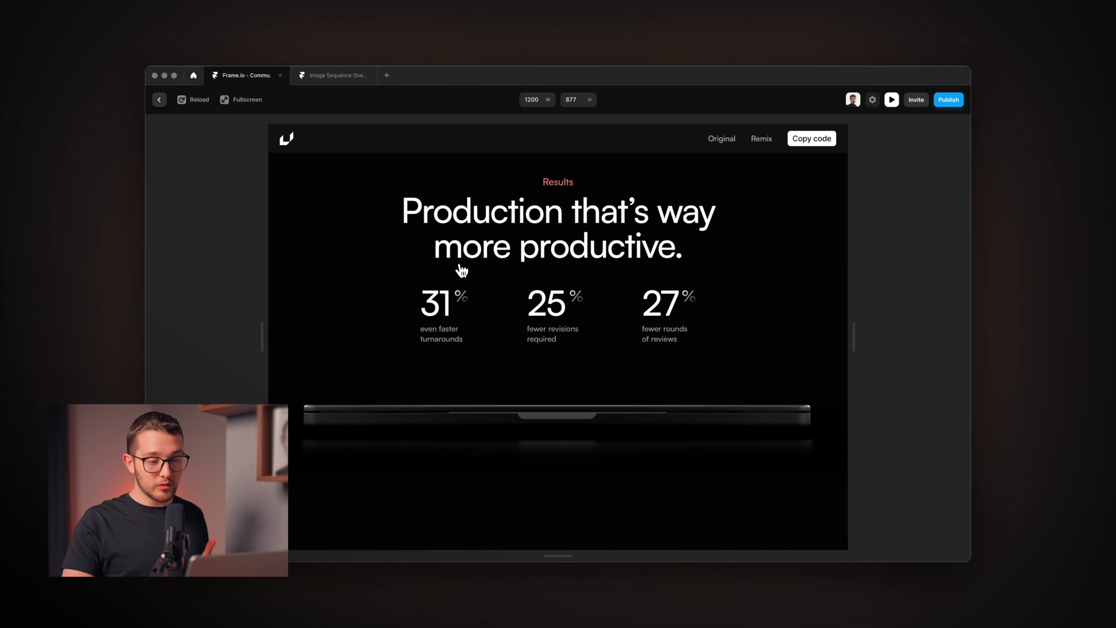
scroll(461, 271, "down", 1)
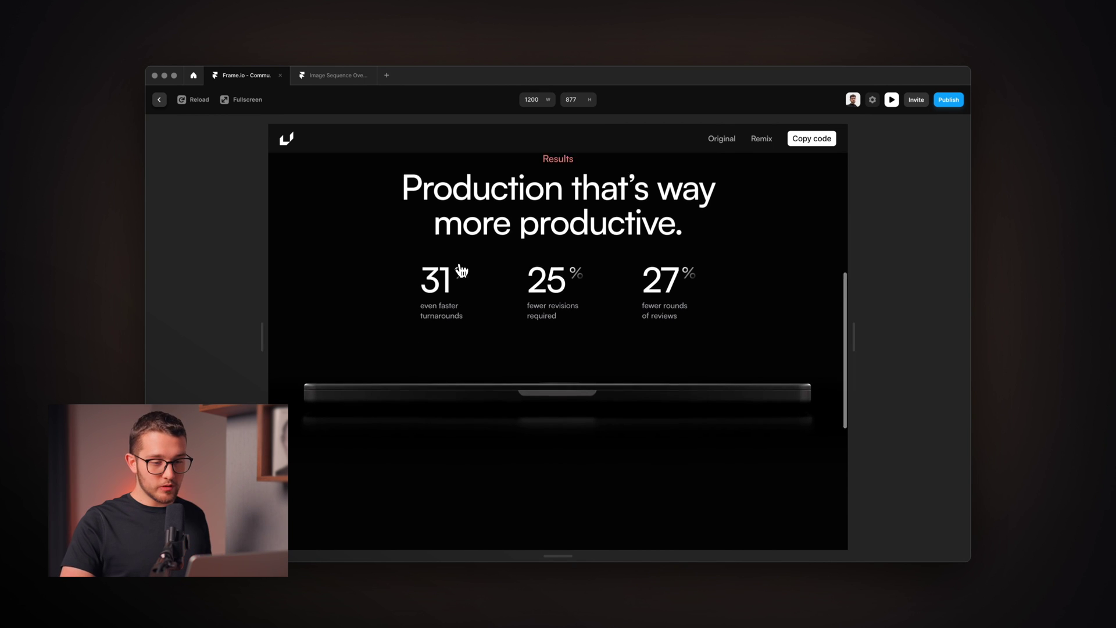
scroll(461, 270, "up", 3)
scroll(461, 270, "down", 4)
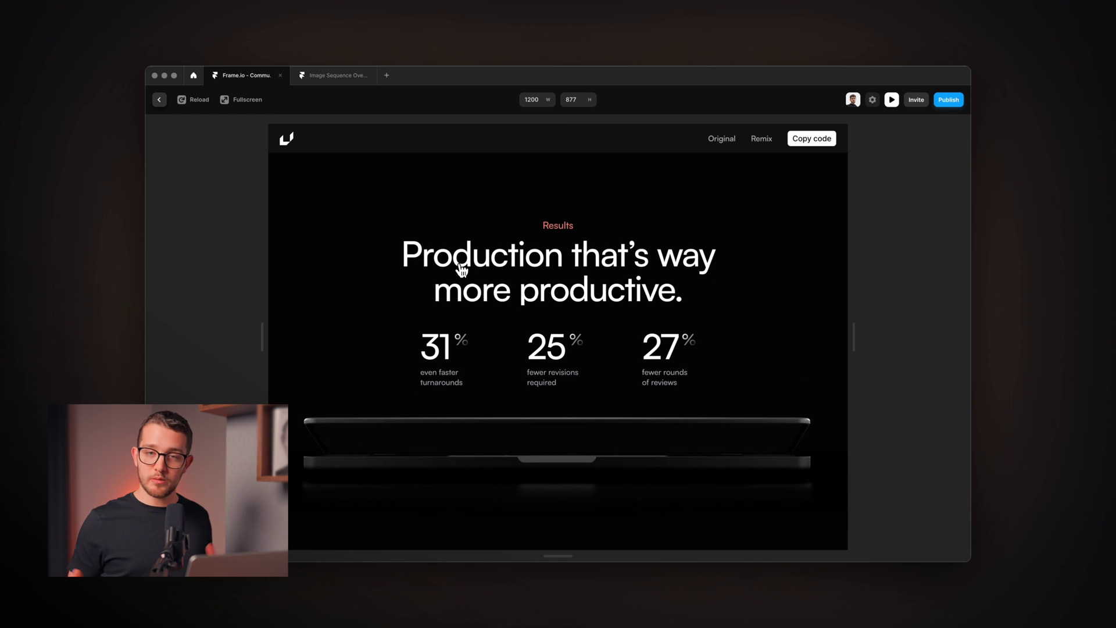
scroll(461, 270, "up", 4)
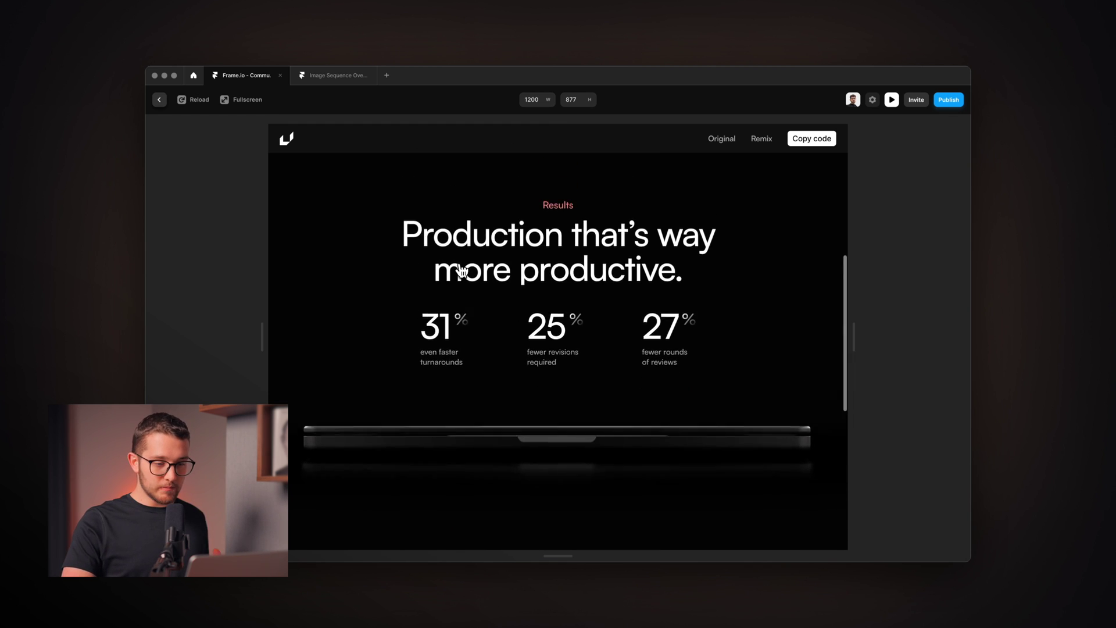
scroll(461, 271, "down", 1)
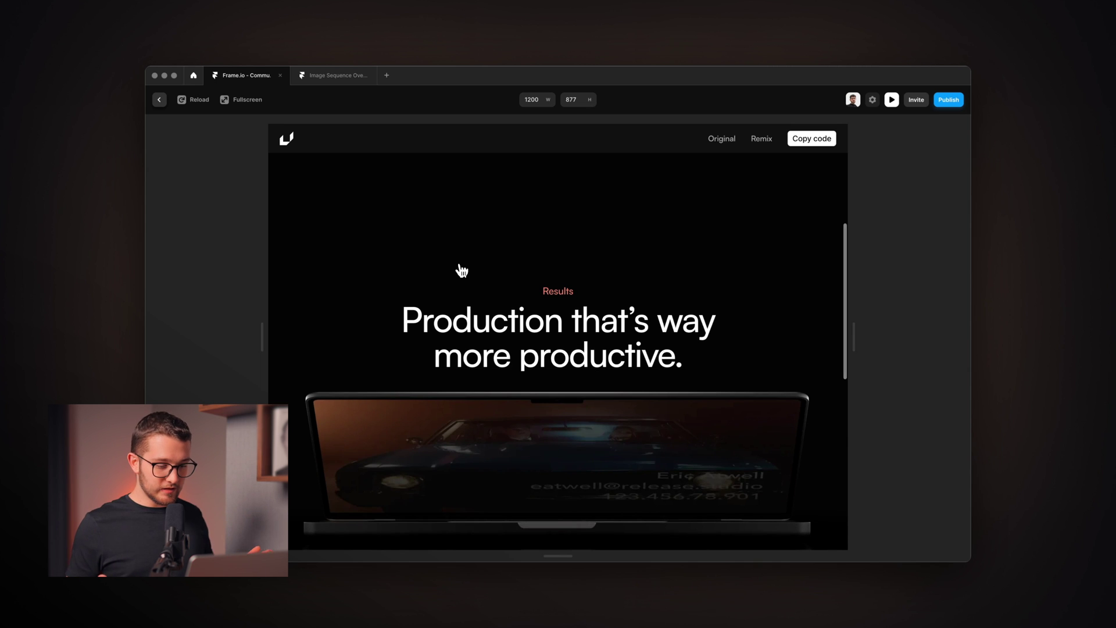
key("Escape")
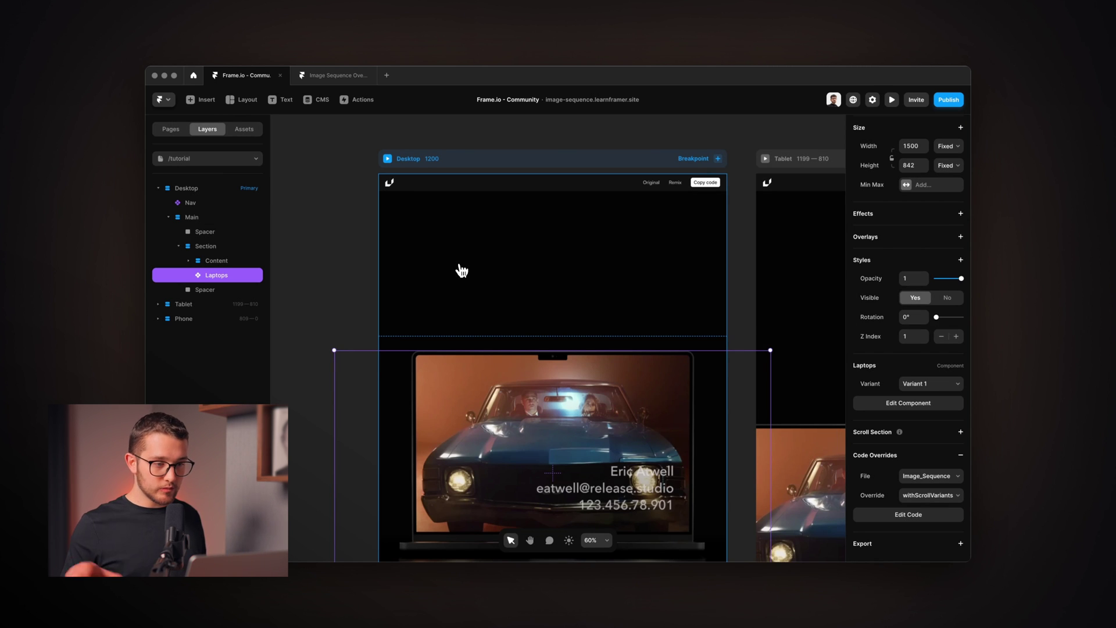
Select the Laptops instance on the Tablet breakpoint, preview that breakpoint while scrolling through the laptop animation, and return to the canvas.
scroll(461, 271, "right", 10)
scroll(461, 271, "down", 5)
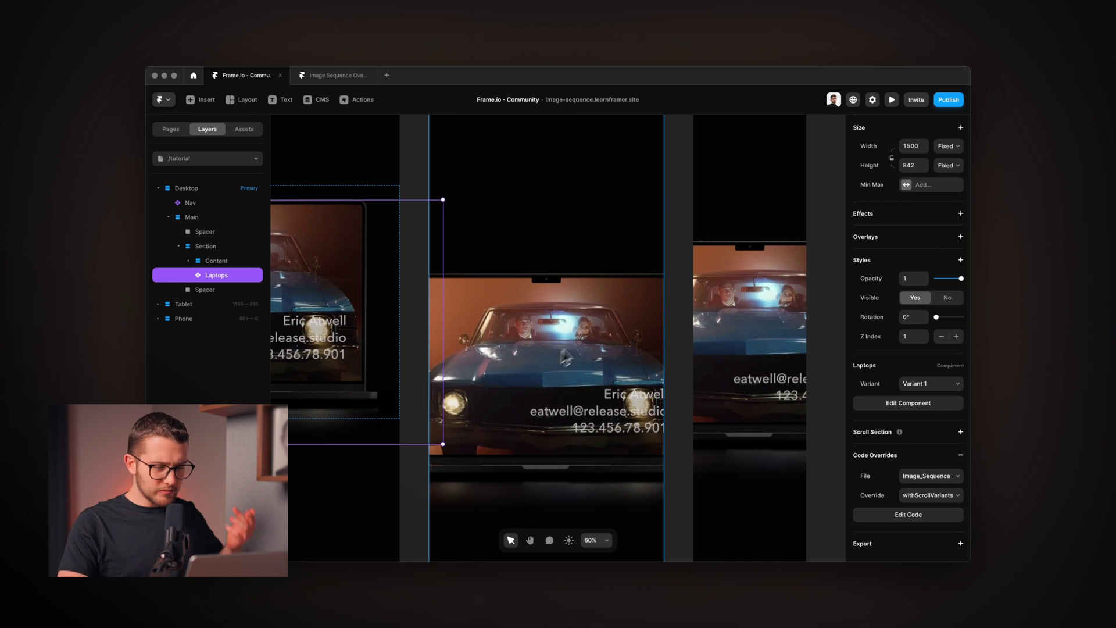
left_click(591, 344)
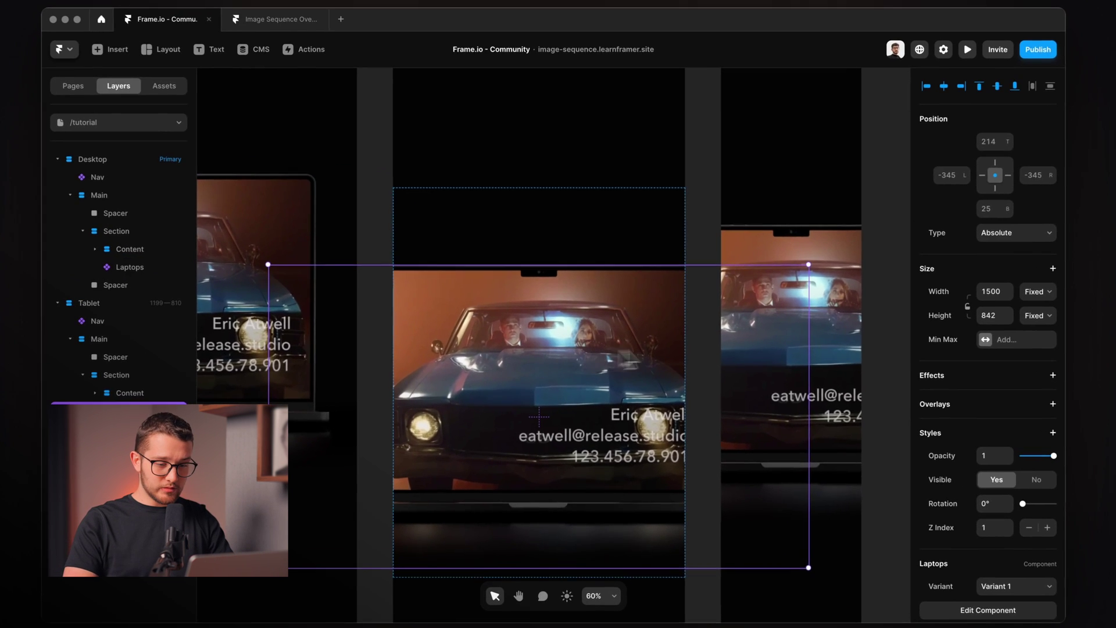
left_click_drag(809, 364, 428, 188)
scroll(623, 294, "up", 5)
key("super+p")
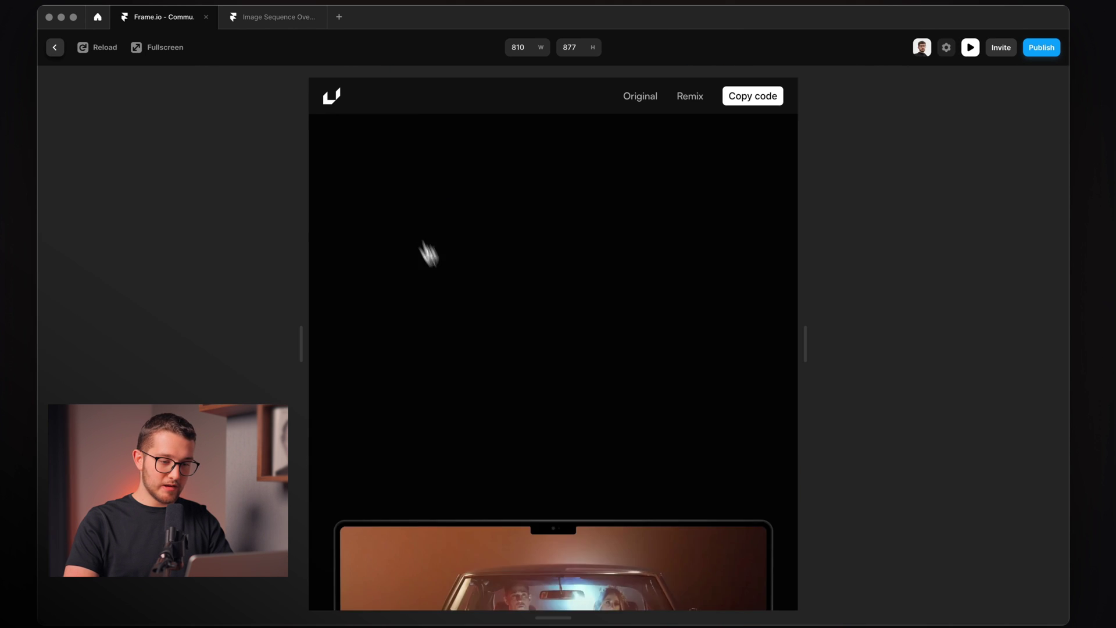
scroll(449, 306, "down", 5)
scroll(452, 307, "up", 3)
key("Escape")
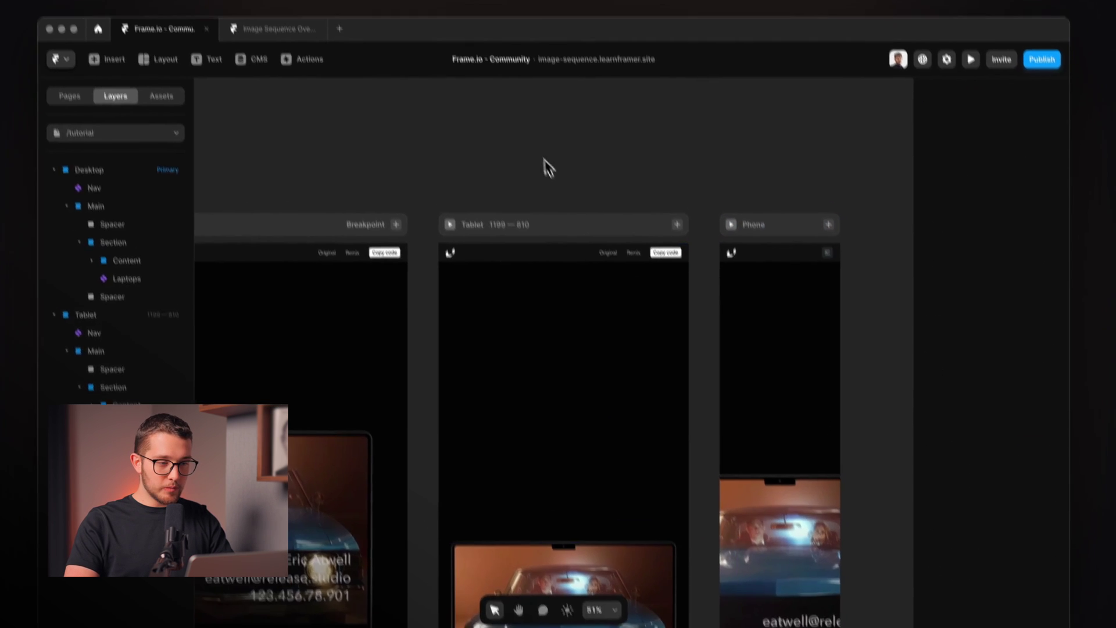
scroll(530, 122, "left", 5)
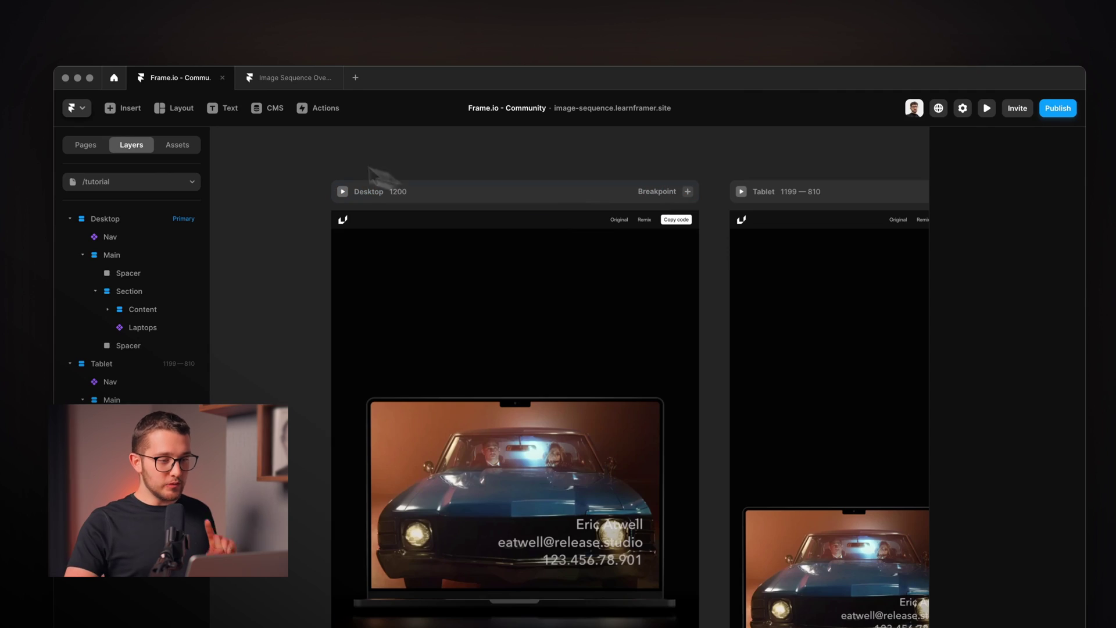
Switch to the Image Sequence Override project and open the AirPods image folder in Finder.
left_click(289, 80)
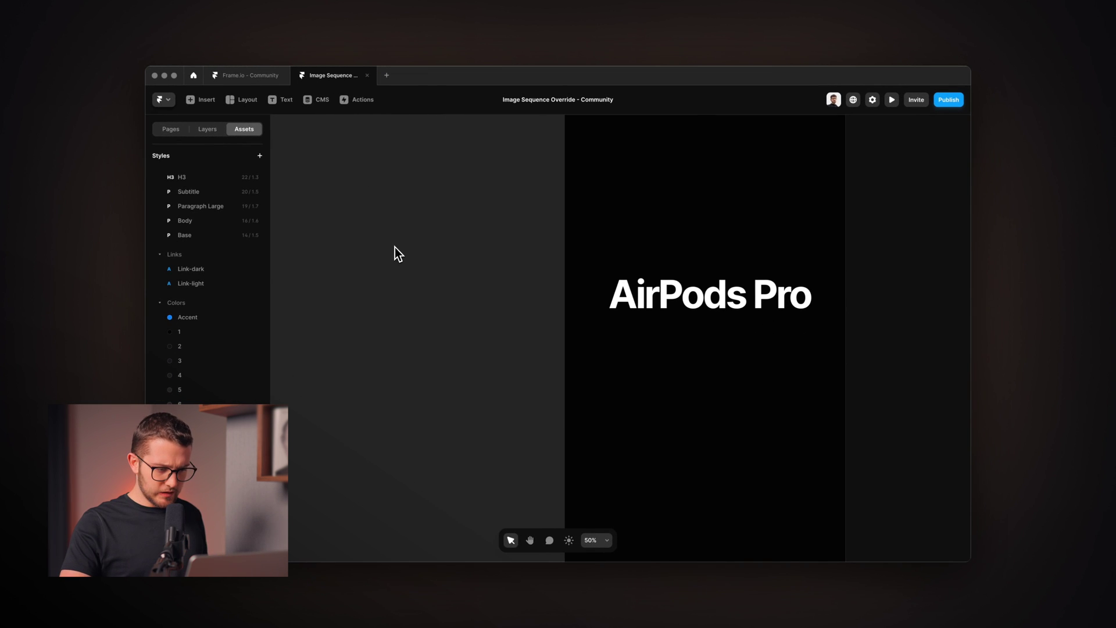
mouse_move(444, 564)
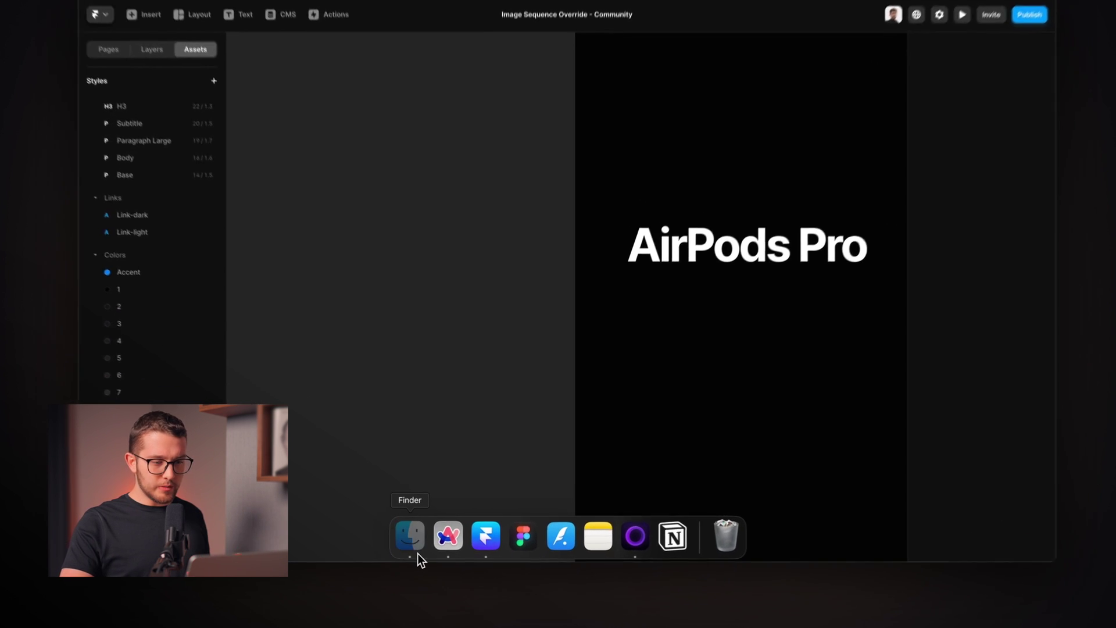
left_click(428, 549)
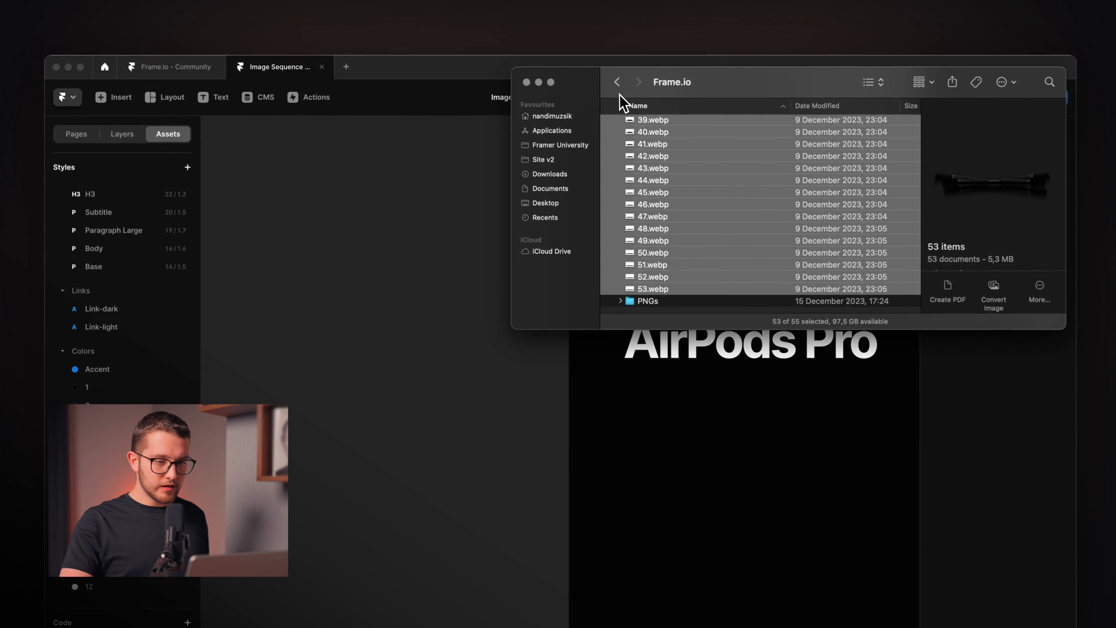
left_click(617, 87)
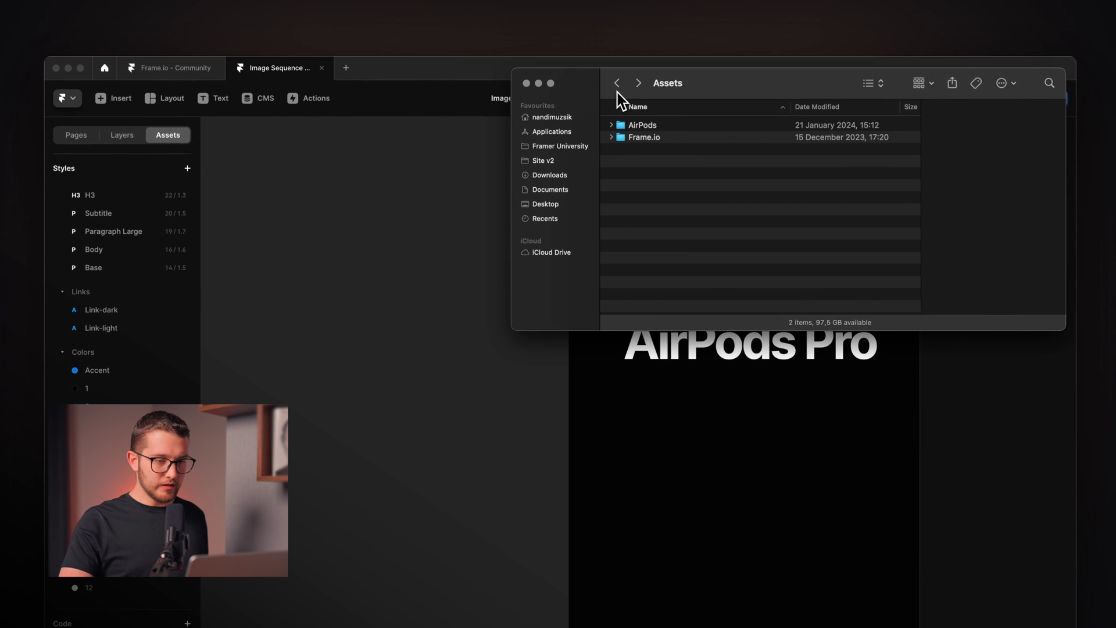
double_click(639, 126)
Import all images from 0000.png to 0064.png onto the empty canvas beside the AirPods Pro page.
left_click(655, 128)
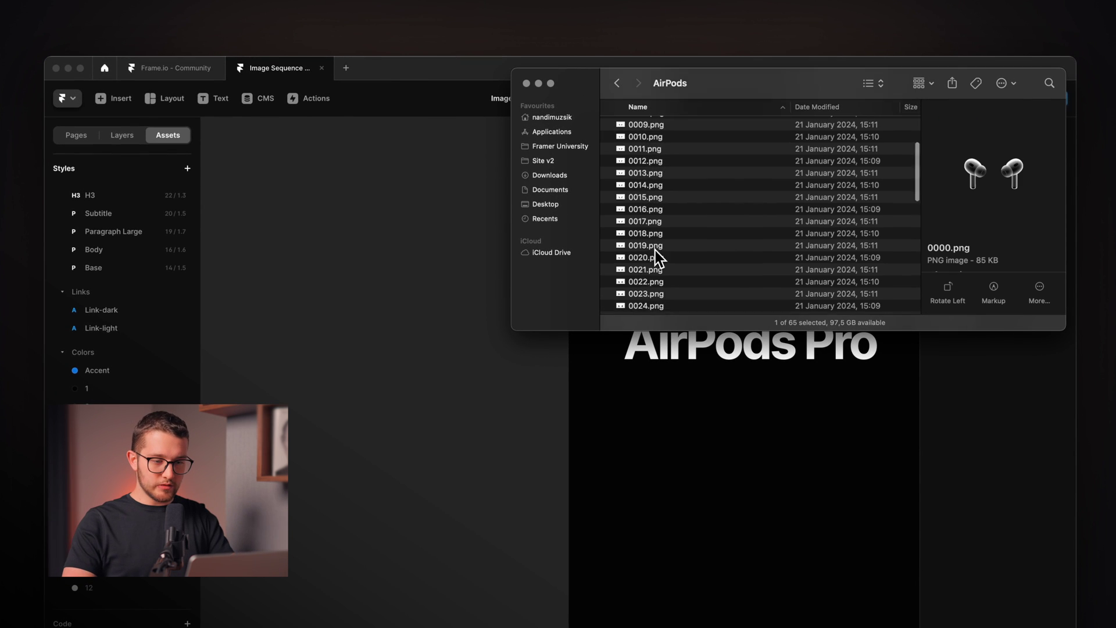
scroll(655, 250, "down", 10)
left_click(654, 300, "shift")
left_click_drag(688, 207, 389, 407)
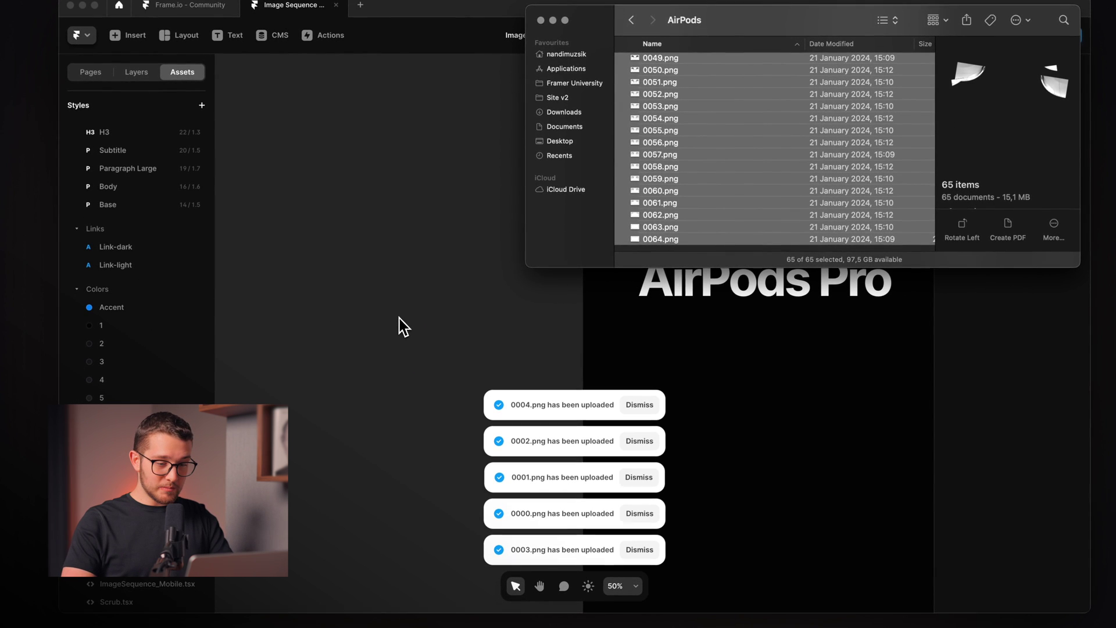
left_click(400, 317)
scroll(402, 306, "left", 3)
scroll(403, 308, "left", 3)
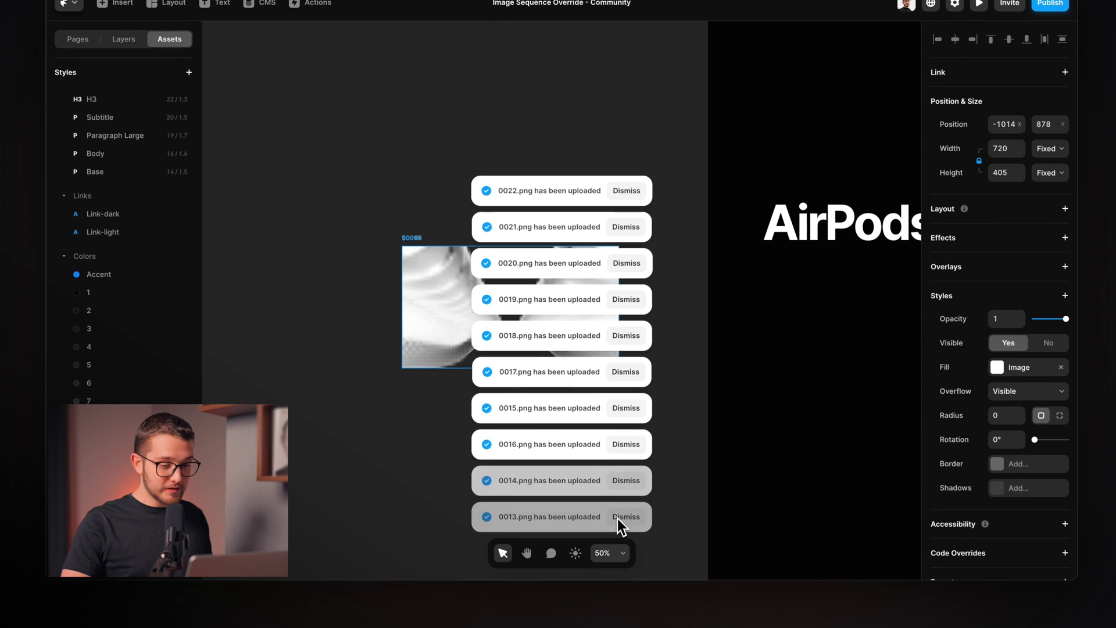
left_click(617, 518)
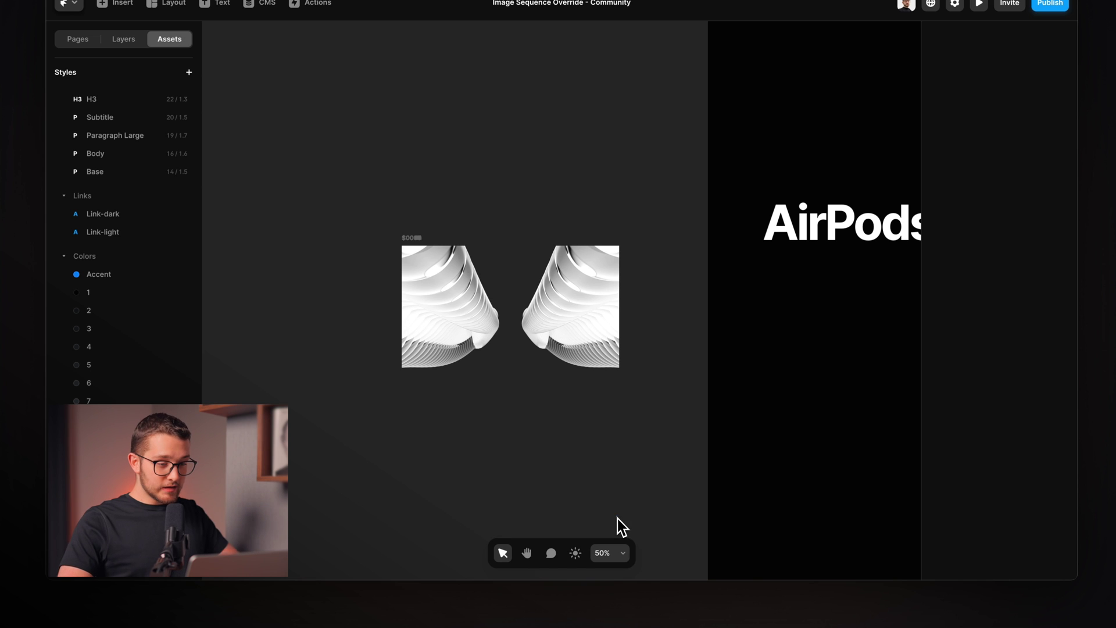
Select all the stacked AirPods images, wrap them in a single frame and remove that frame's fill.
left_click_drag(617, 518, 454, 151)
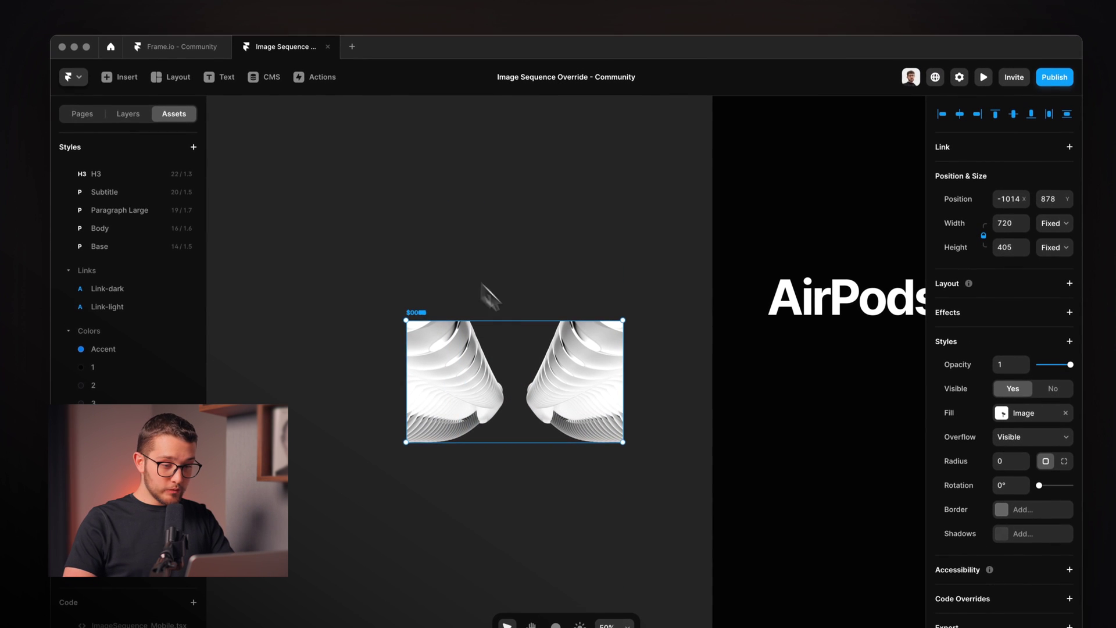
scroll(519, 339, "up", 5)
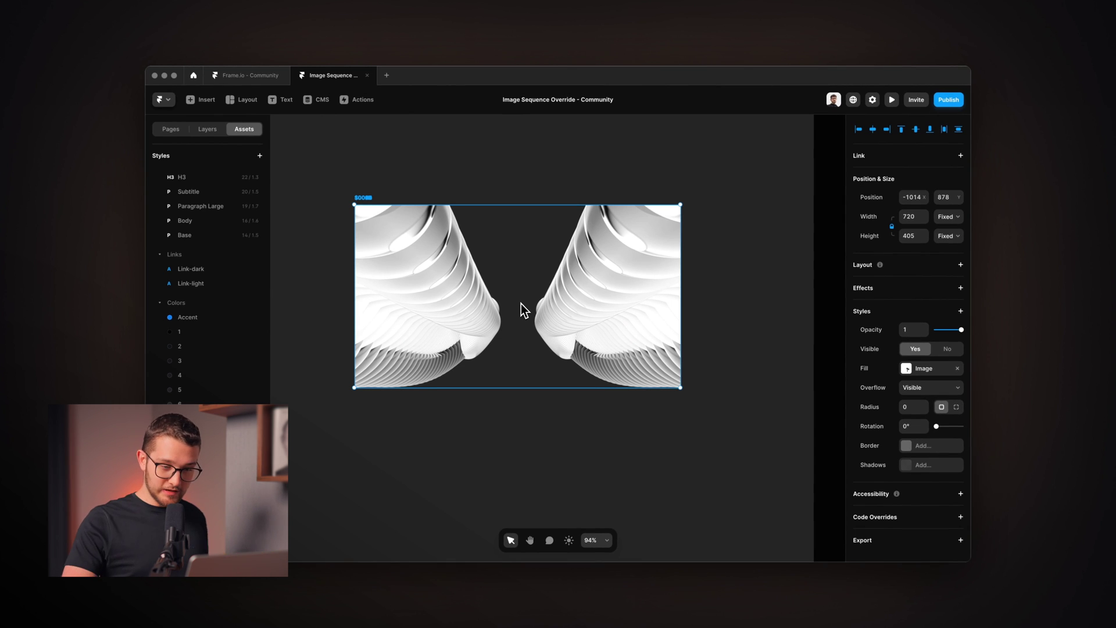
scroll(542, 328, "up", 4)
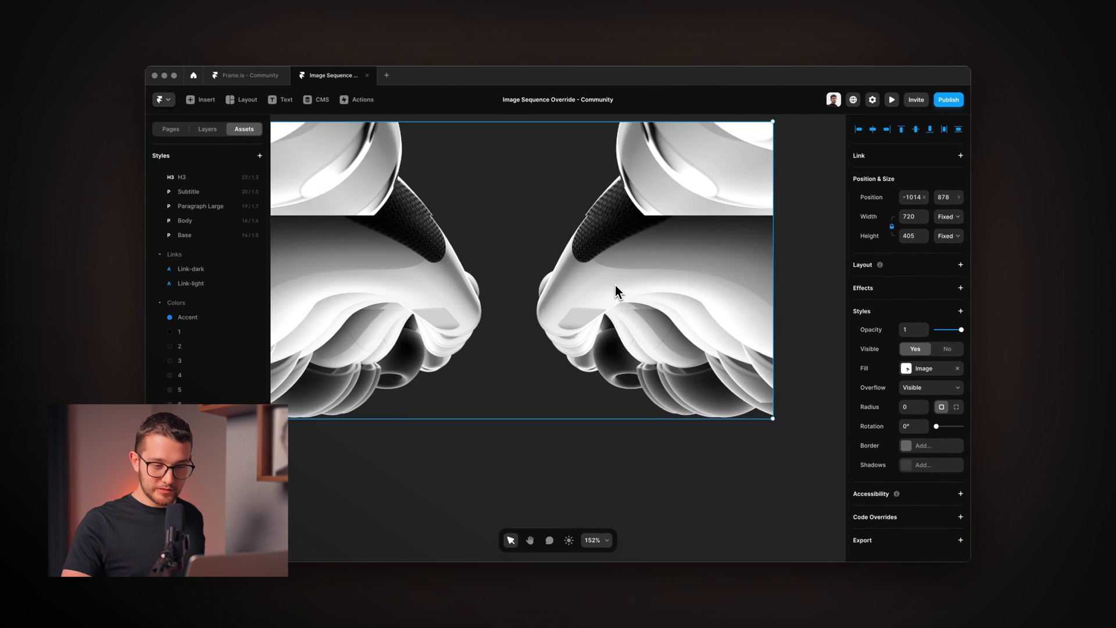
scroll(615, 285, "down", 4)
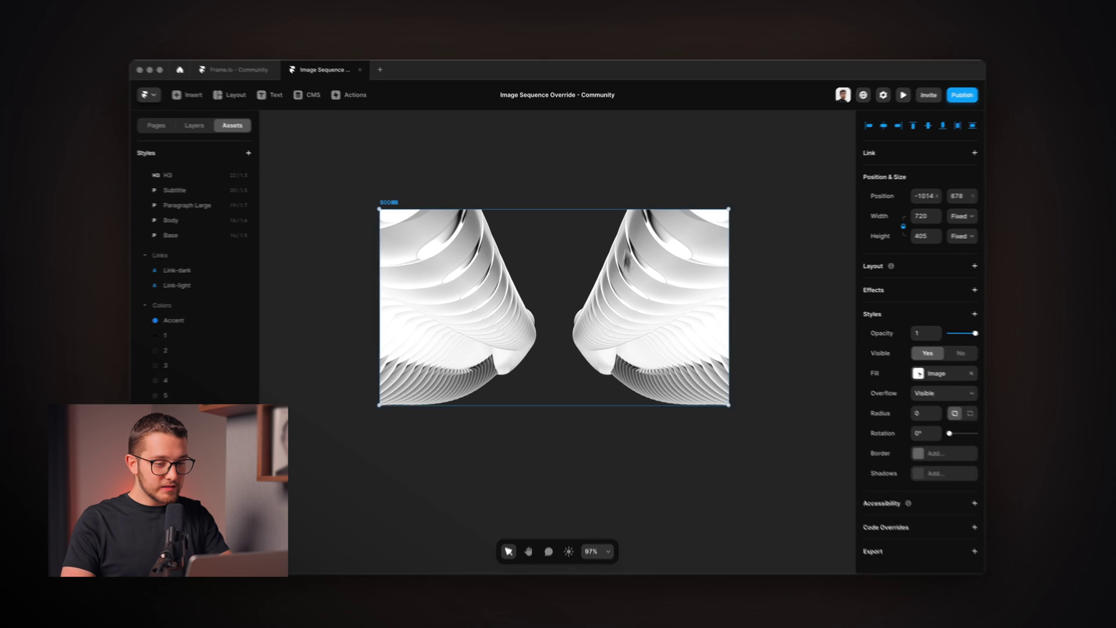
left_click_drag(748, 161, 414, 433)
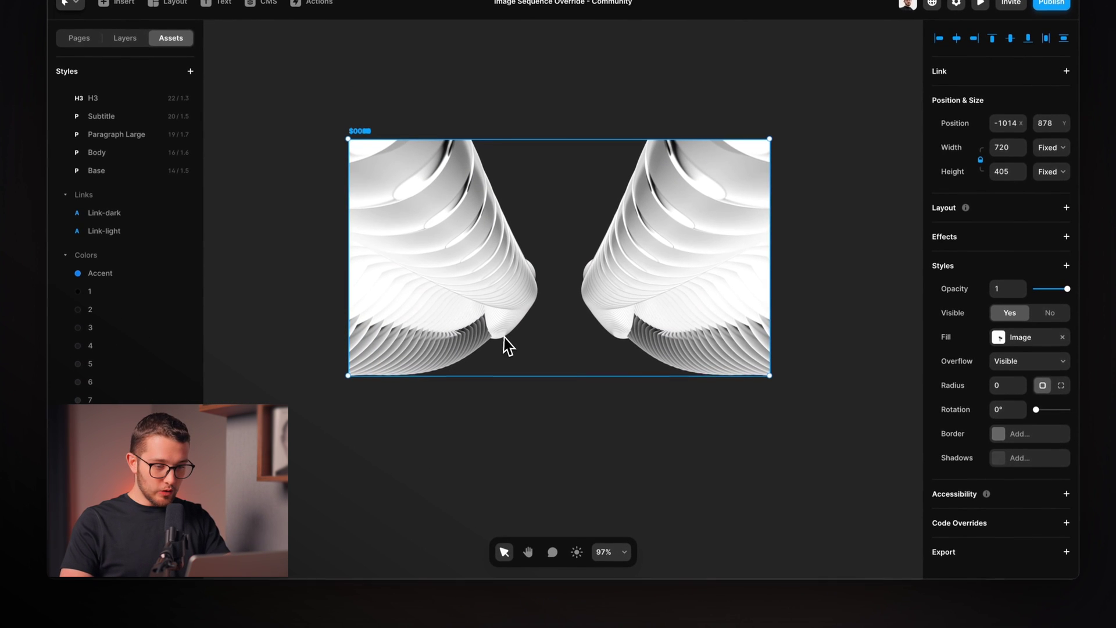
left_click(801, 492)
left_click_drag(801, 491, 350, 131)
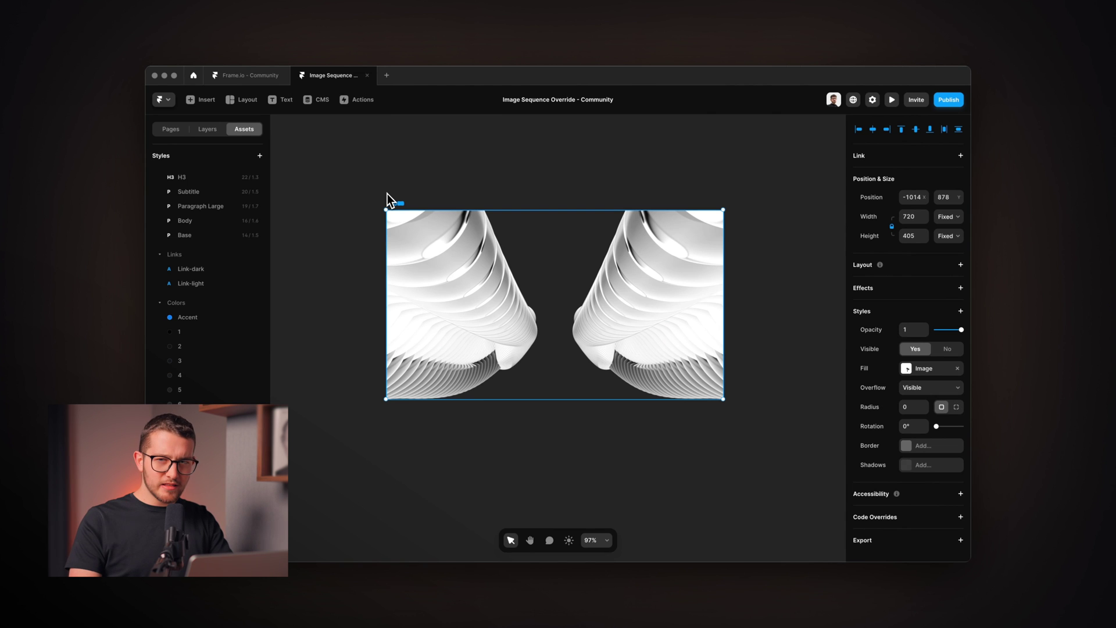
key("super+Return")
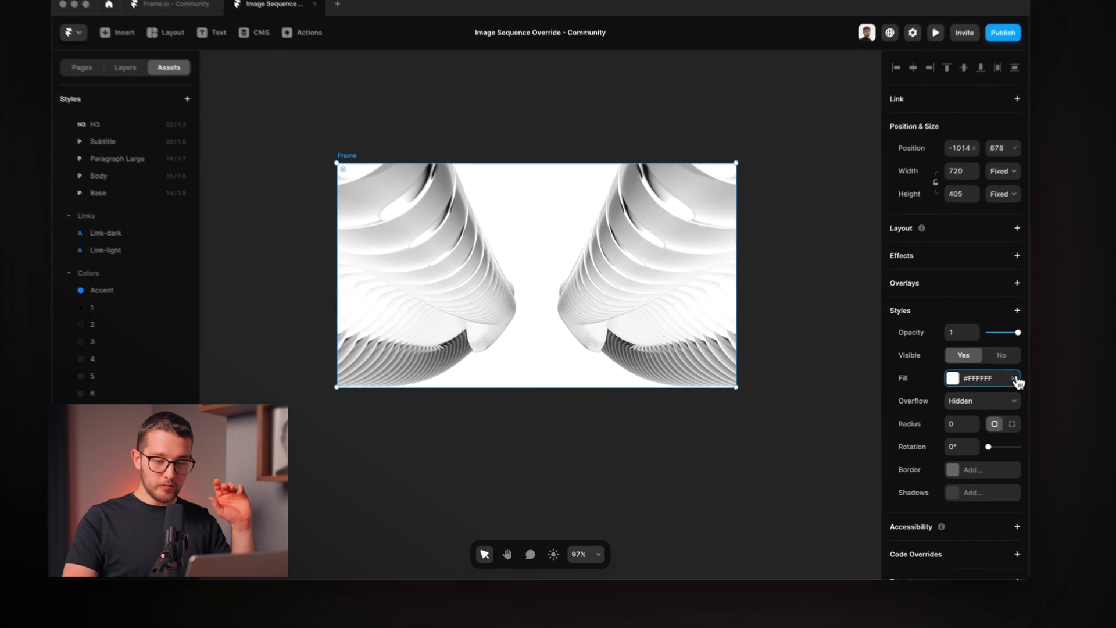
left_click(1019, 379)
Rename the frame AirPods Animation and create a component with the same name from it.
left_click(125, 68)
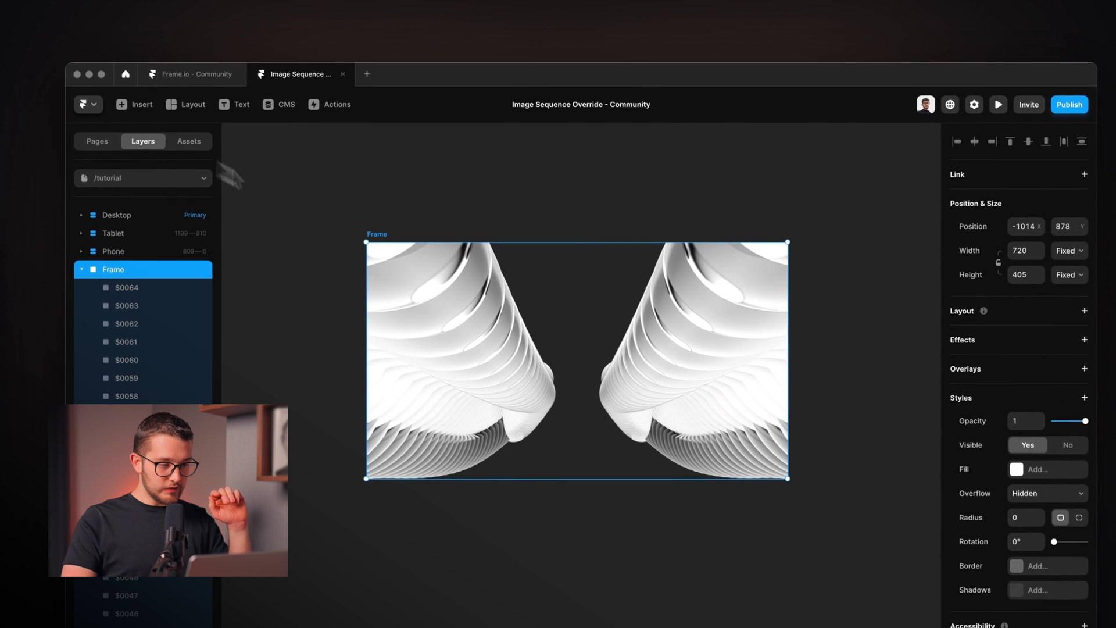
double_click(115, 271)
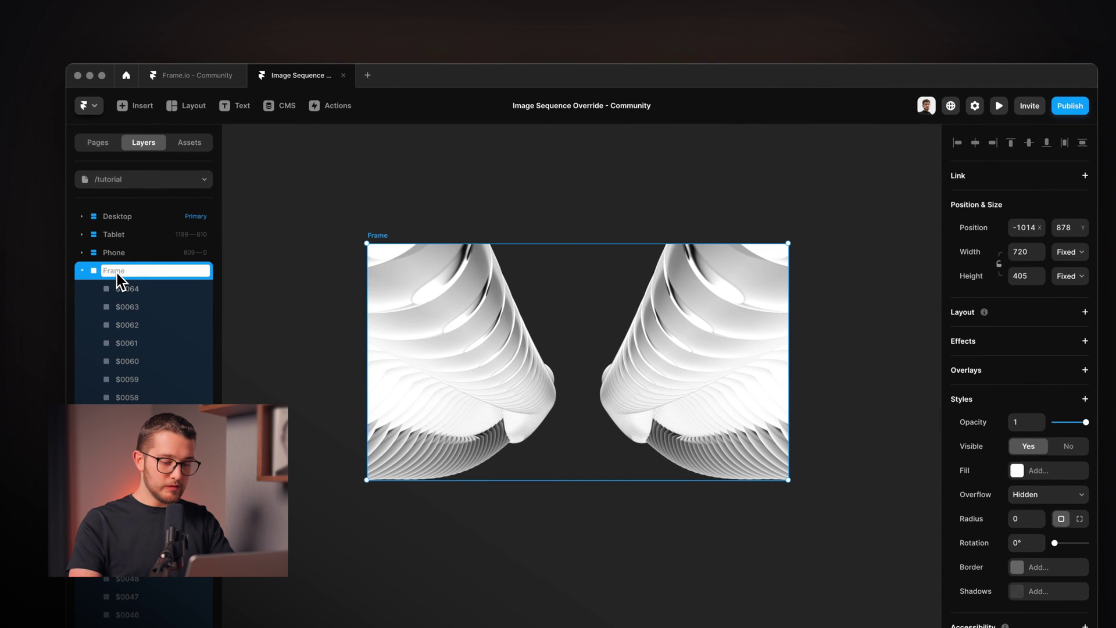
type("AirPods Ani")
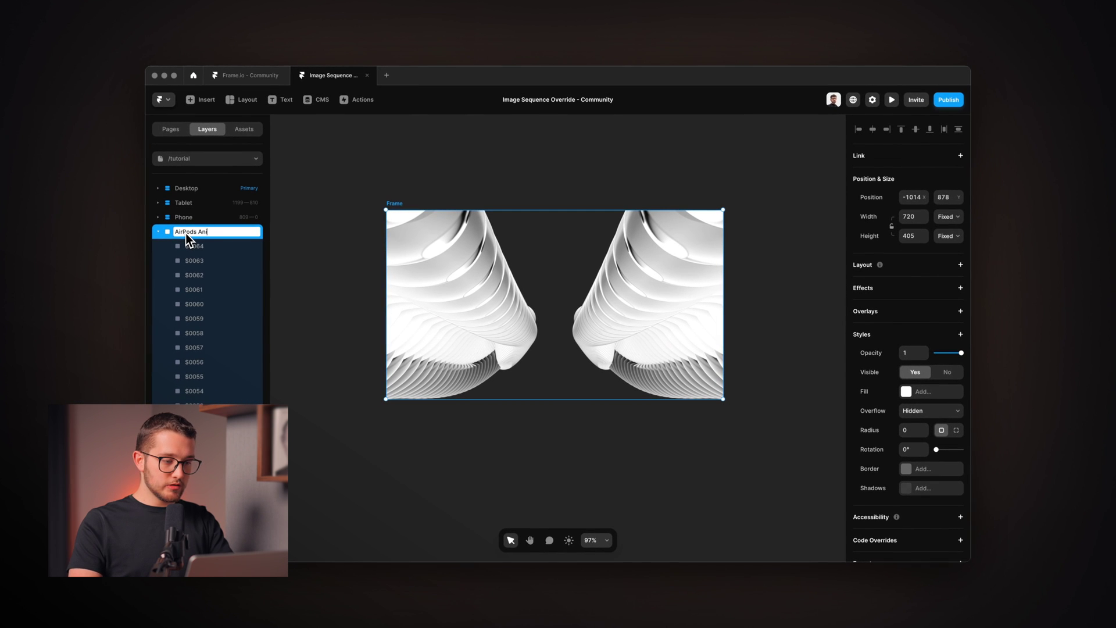
type("mation")
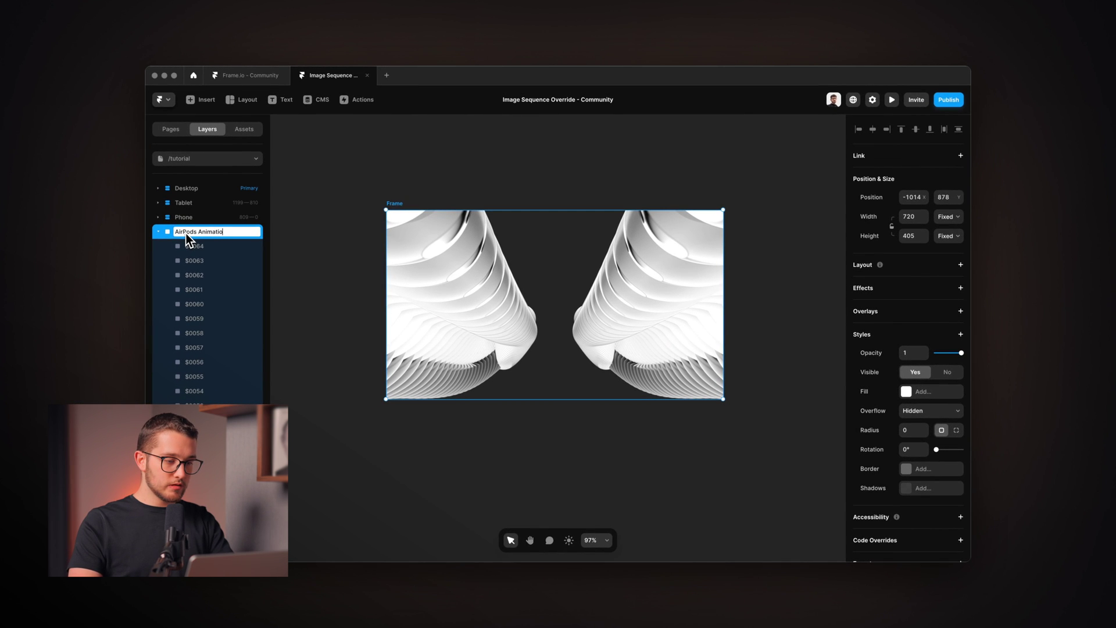
key("Return")
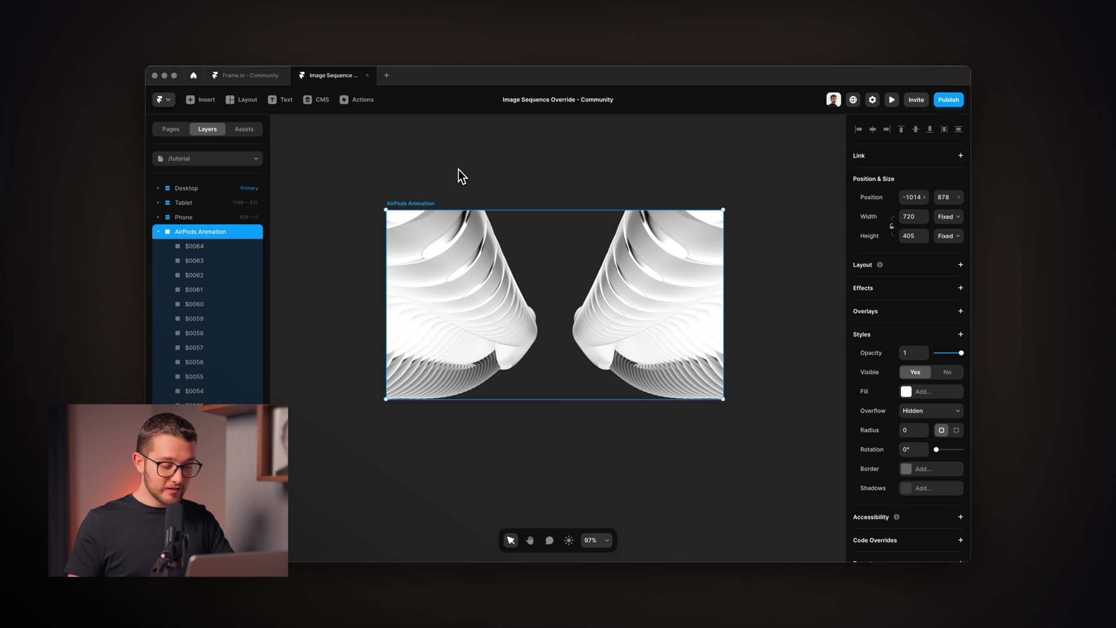
key("super+alt+k")
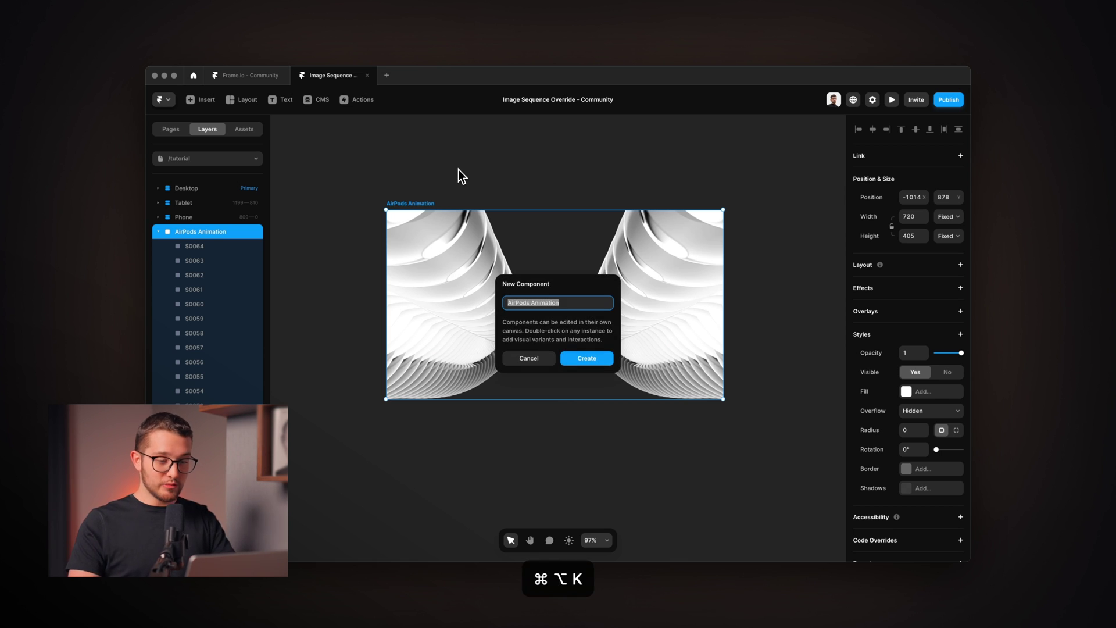
key("Return")
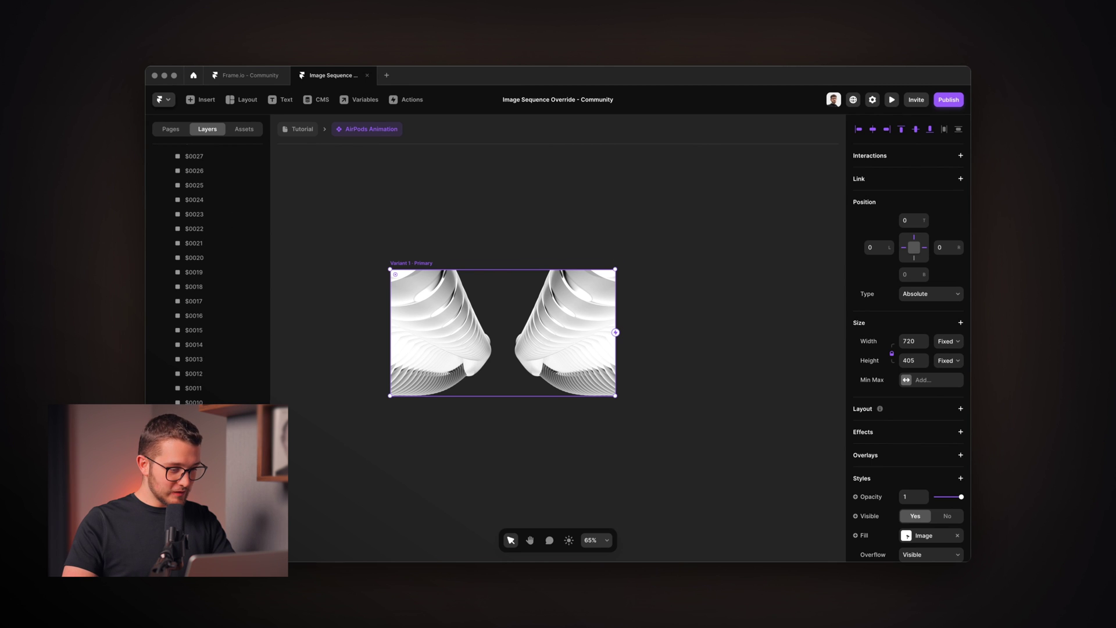
Hide every image layer from $0001 to $0064 in Variant 1, leaving only $0000 visible.
scroll(209, 181, "up", 10)
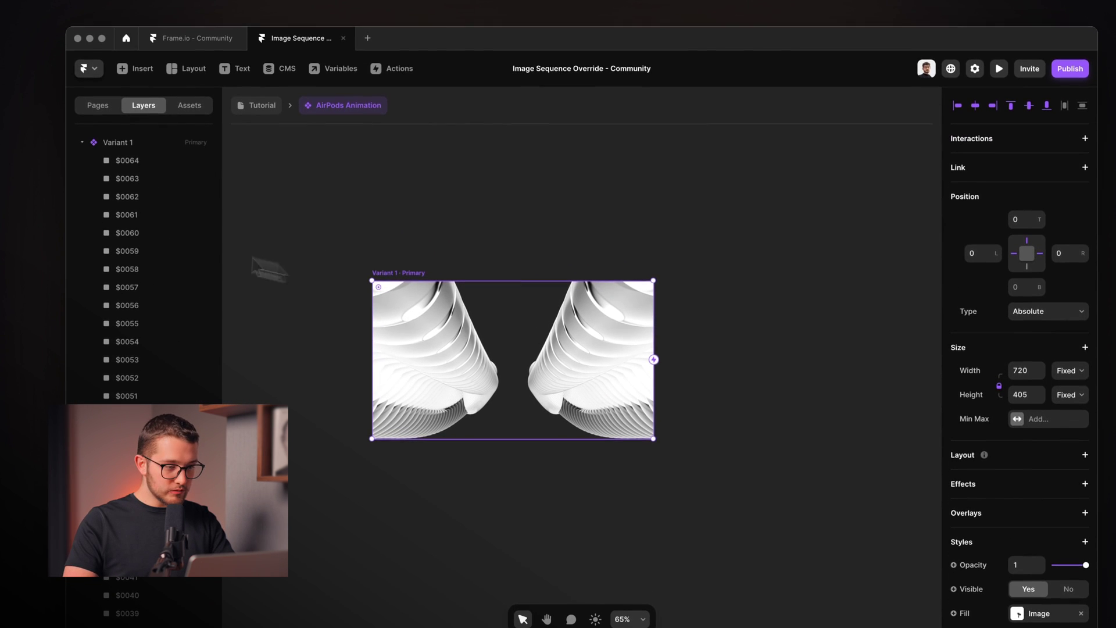
scroll(151, 211, "down", 12)
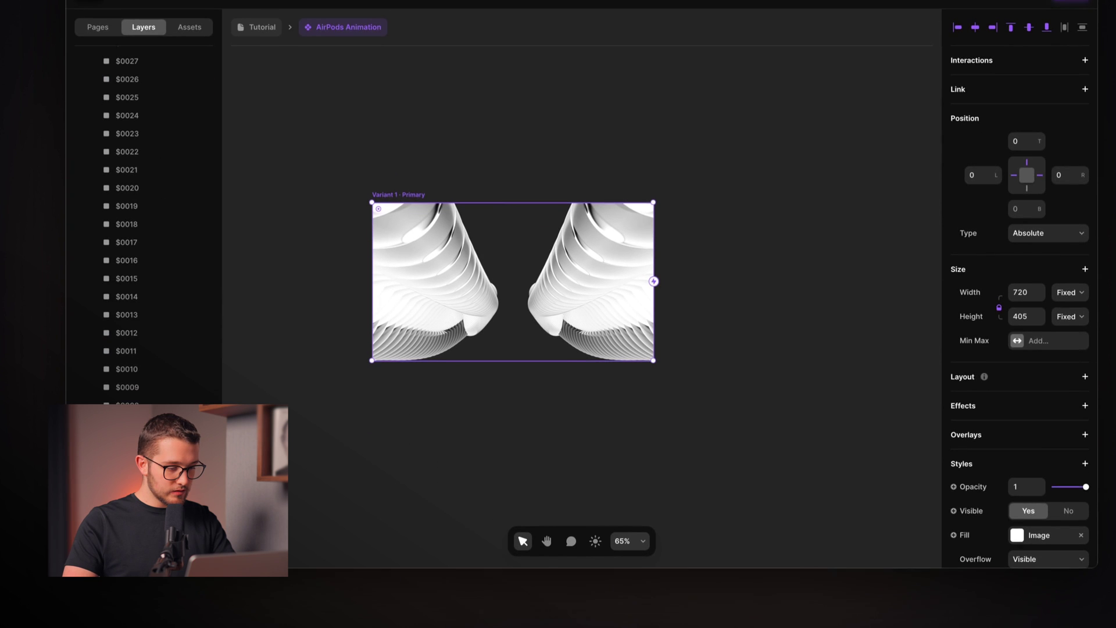
key("super+a")
left_click(1036, 449)
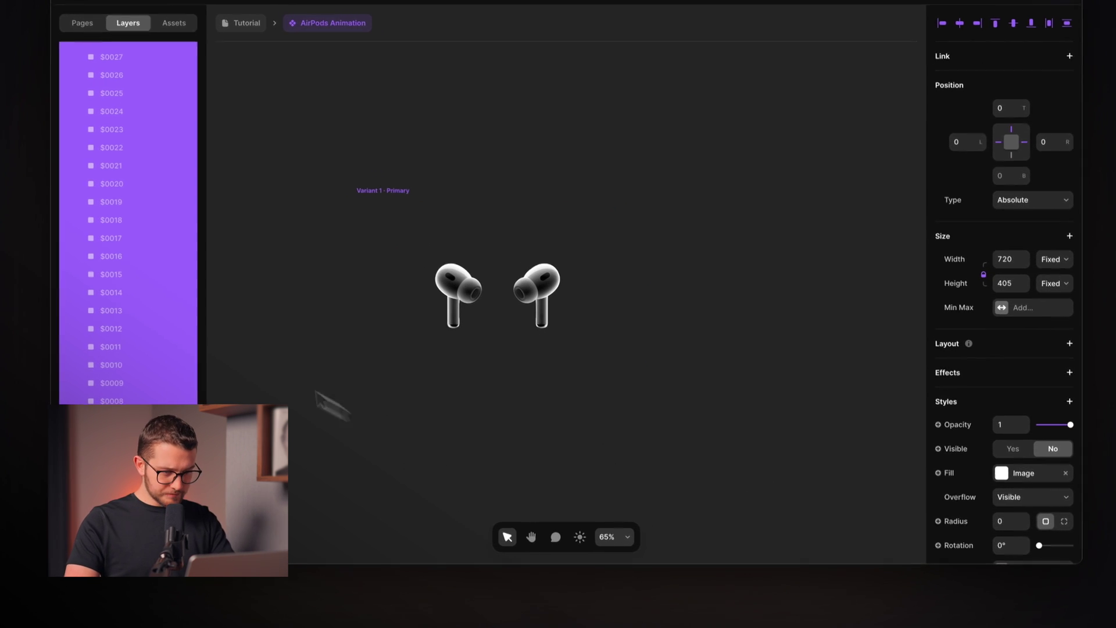
Add Variant 2 with $0000 hidden and $0001 visible, and add Variant 3 after it.
left_click(324, 187)
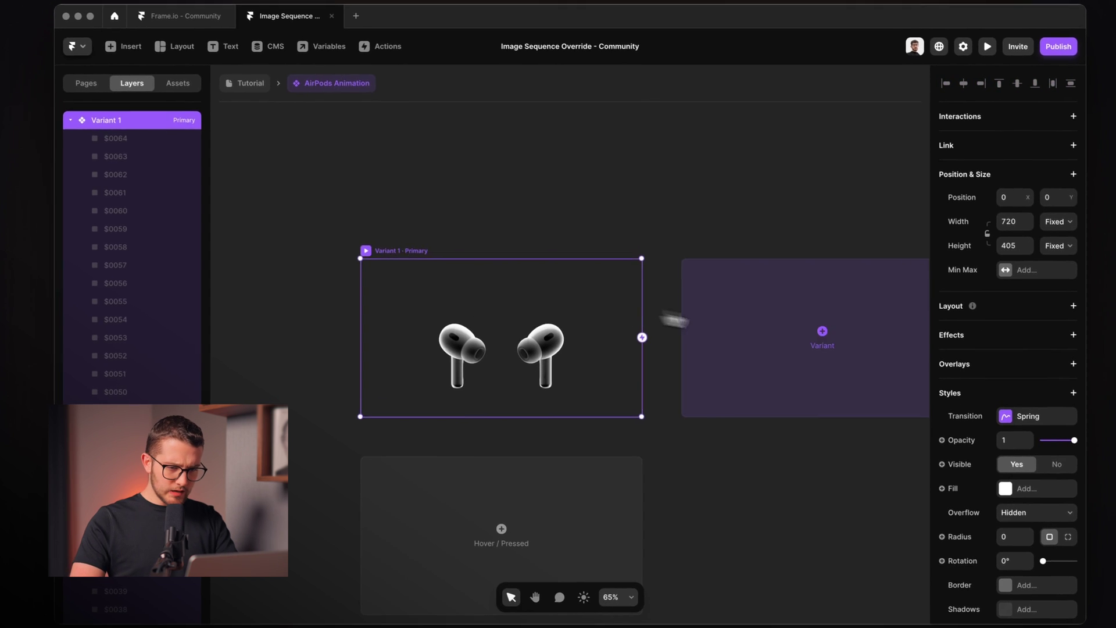
left_click(822, 334)
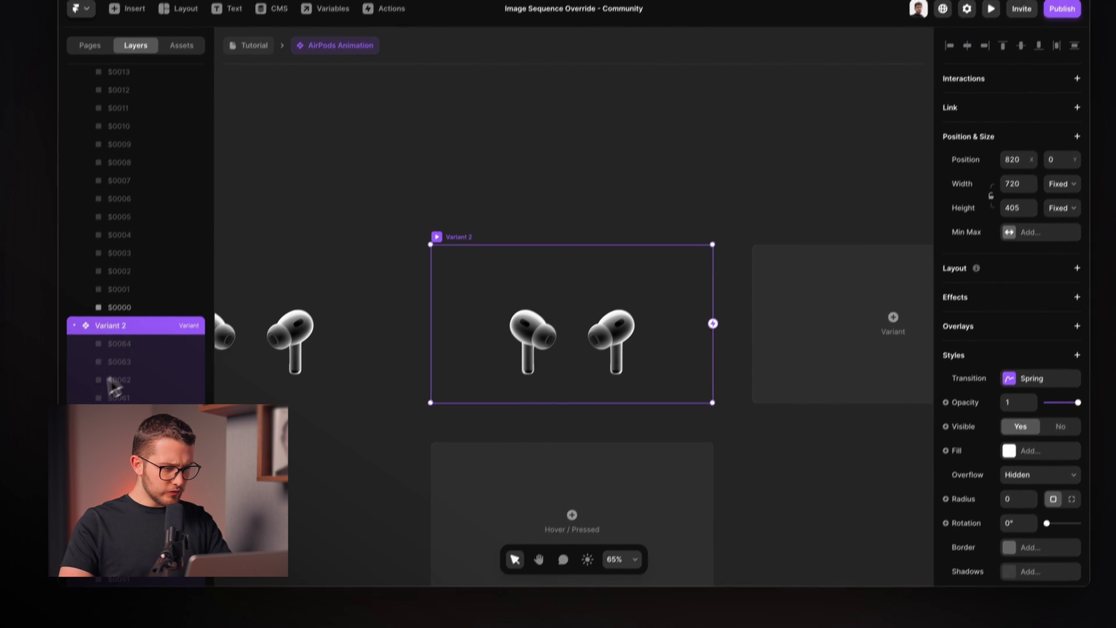
scroll(110, 419, "down", 10)
left_click(205, 544)
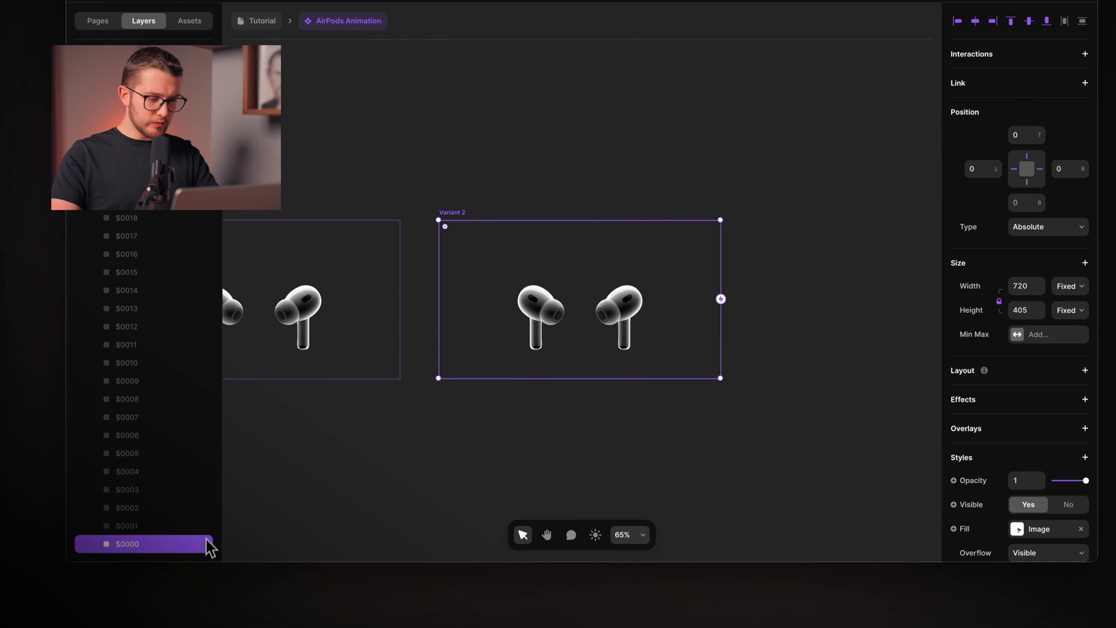
left_click(207, 558)
left_click(204, 547)
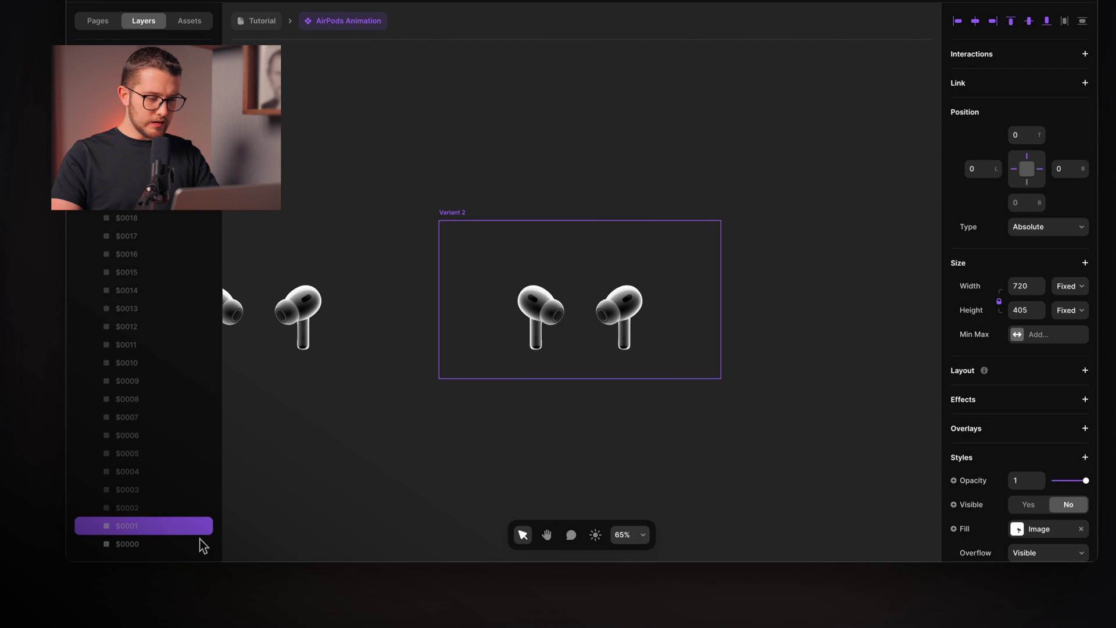
left_click(1033, 506)
left_click(146, 525)
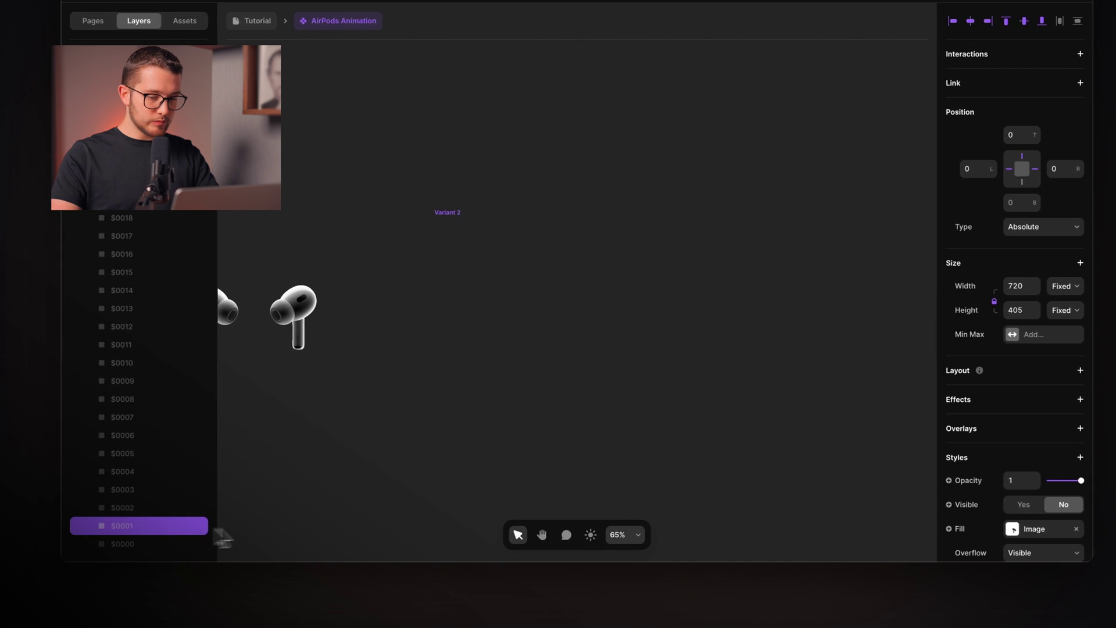
left_click(984, 504)
left_click(424, 225)
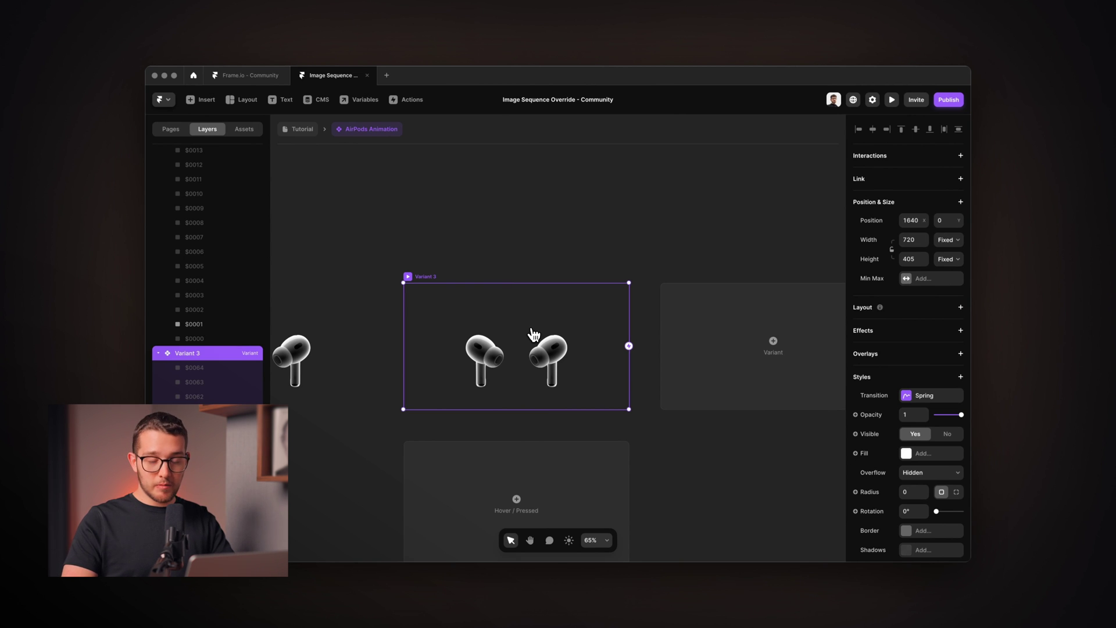
Look through the finished Anim Sequence component up to Variant 65 and return to the Tutorial page.
double_click(533, 336)
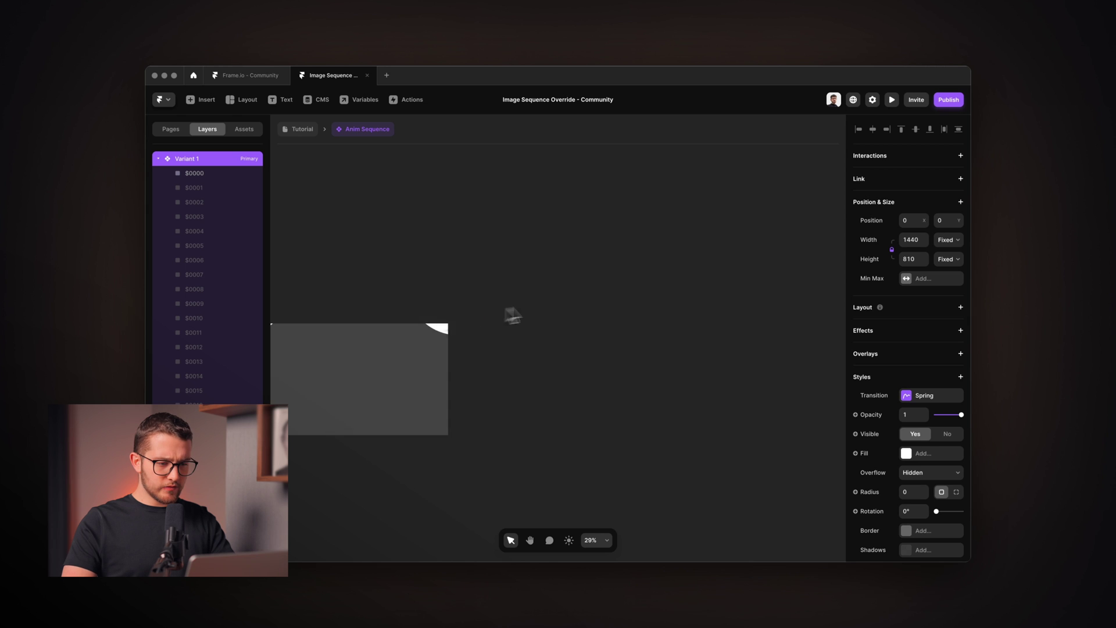
left_click(621, 326)
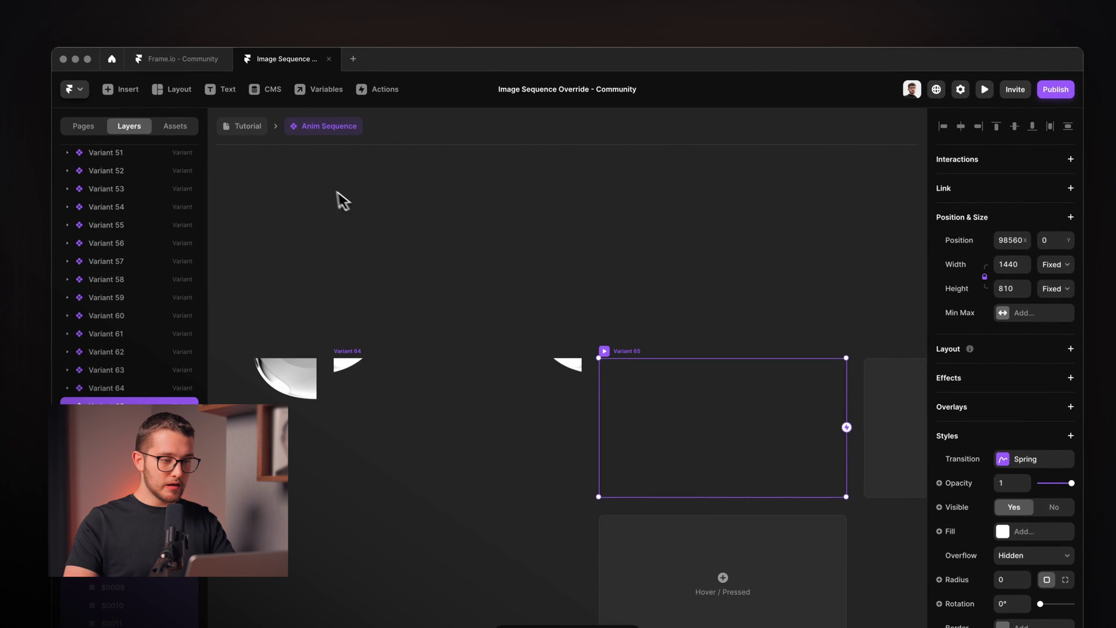
left_click(246, 126)
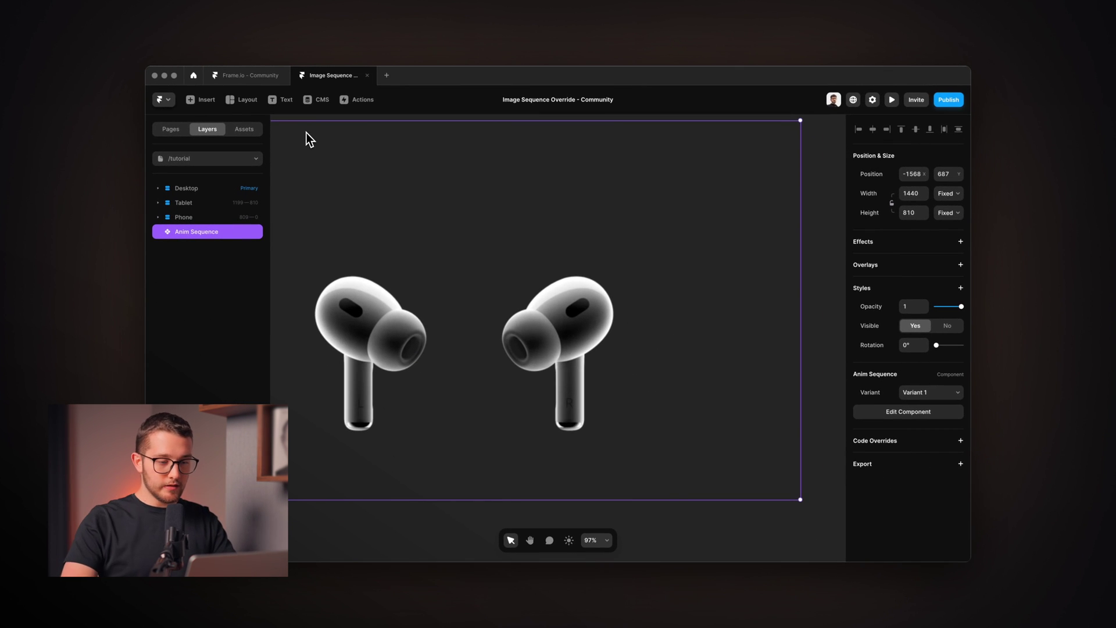
Move the Anim Sequence component from the empty canvas into the Anim stack inside the Desktop content.
scroll(525, 289, "down", 5)
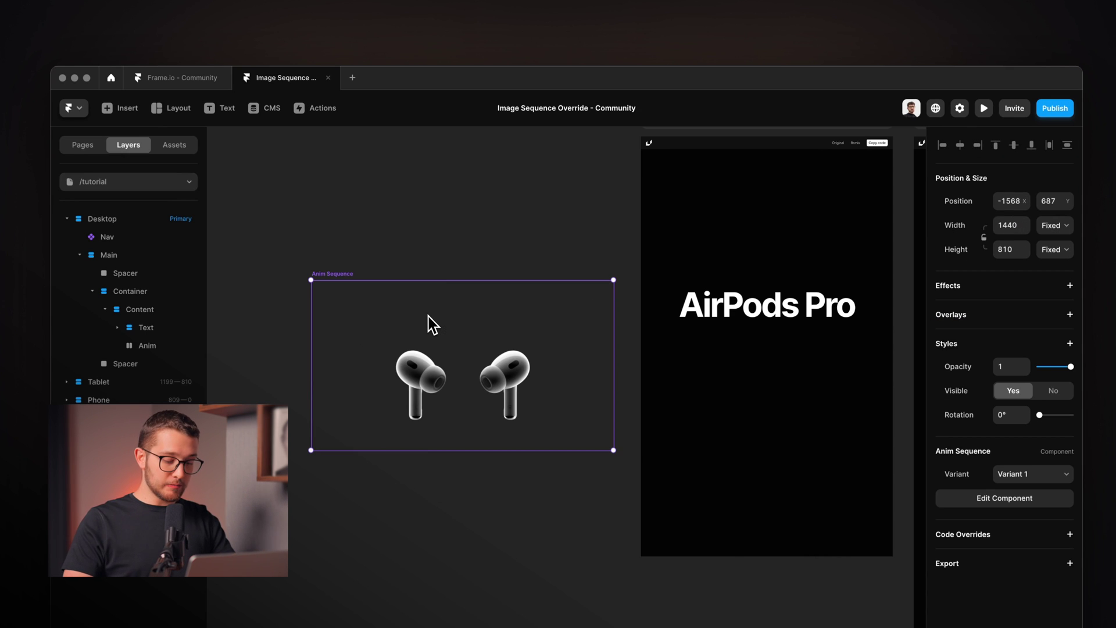
key("super+x")
left_click(731, 266)
scroll(749, 252, "right", 3)
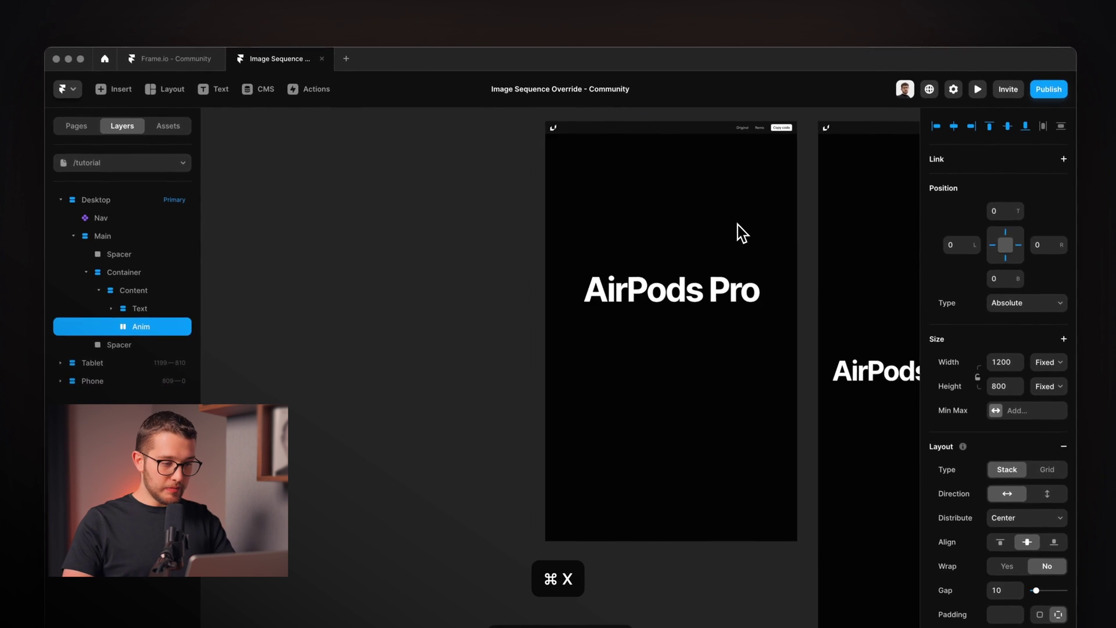
scroll(739, 233, "right", 2)
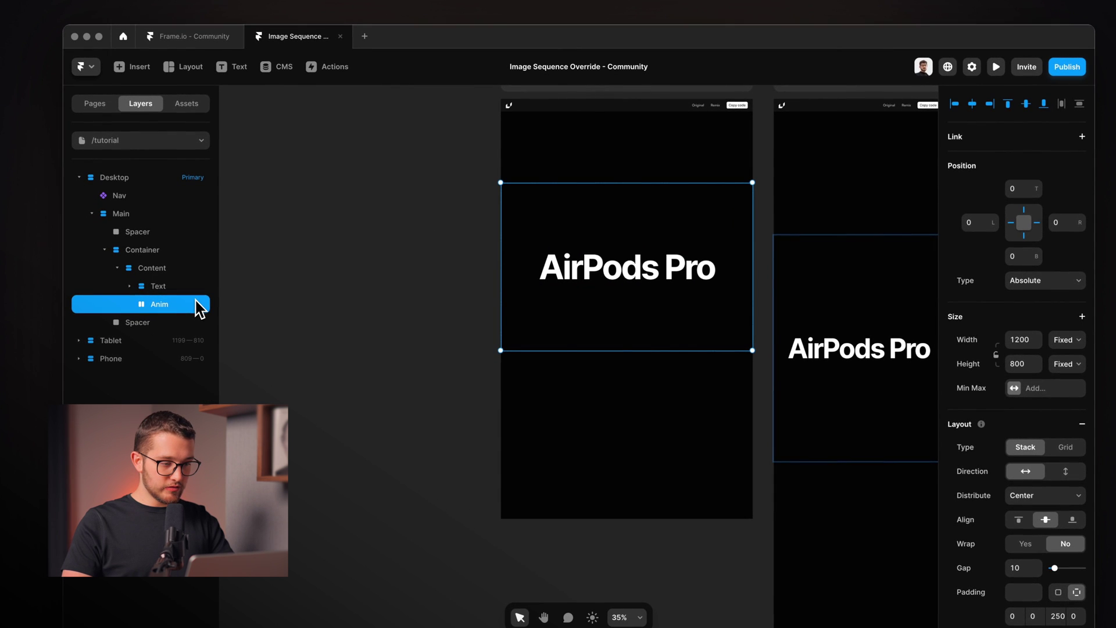
key("super+v")
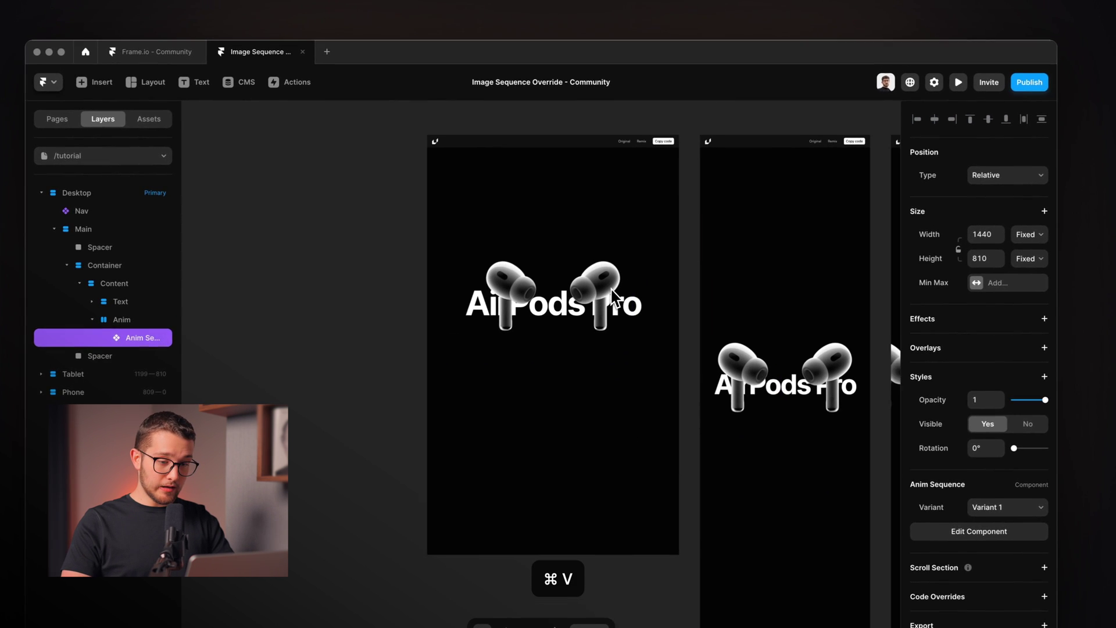
Keep the Anim Sequence's position Relative, lock its aspect ratio and set its width to Fill.
left_click(1005, 176)
left_click(988, 168)
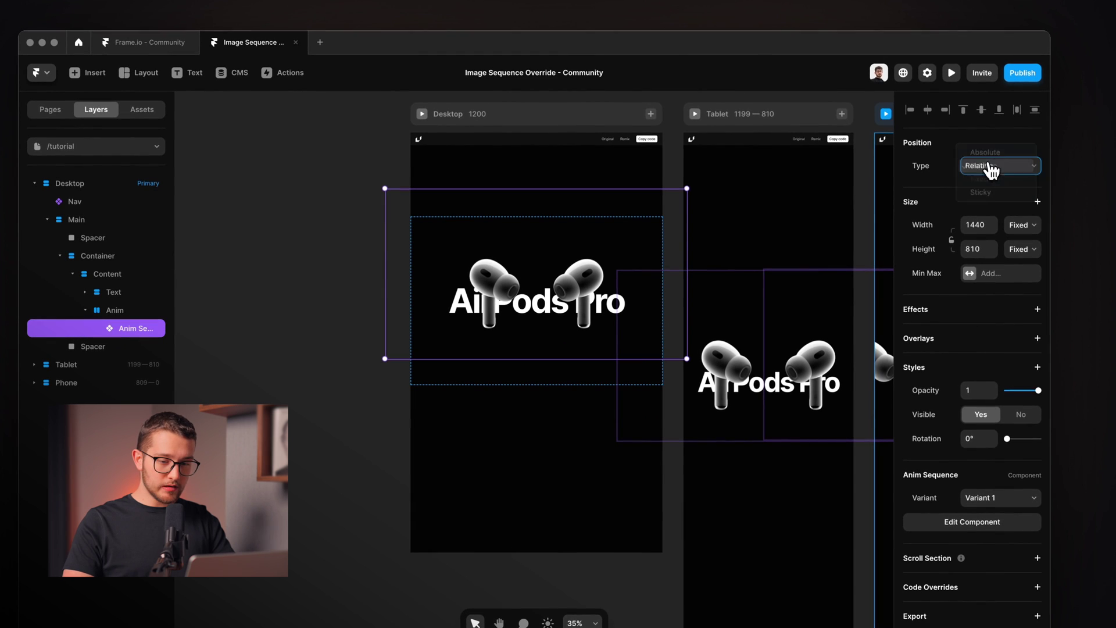
left_click(952, 244)
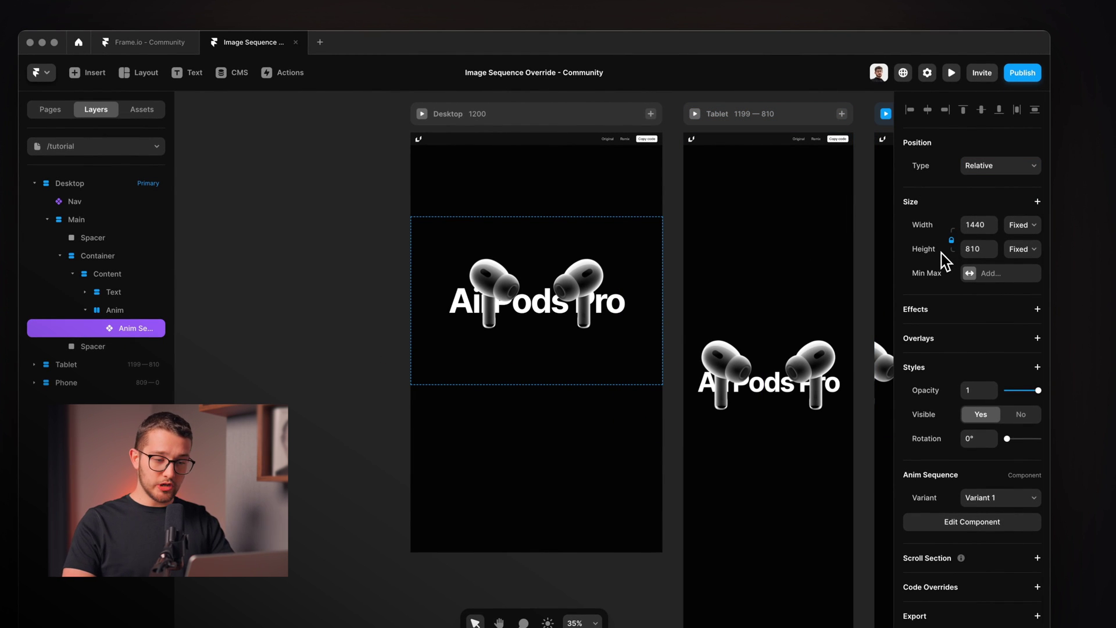
left_click(1017, 226)
left_click(1015, 264)
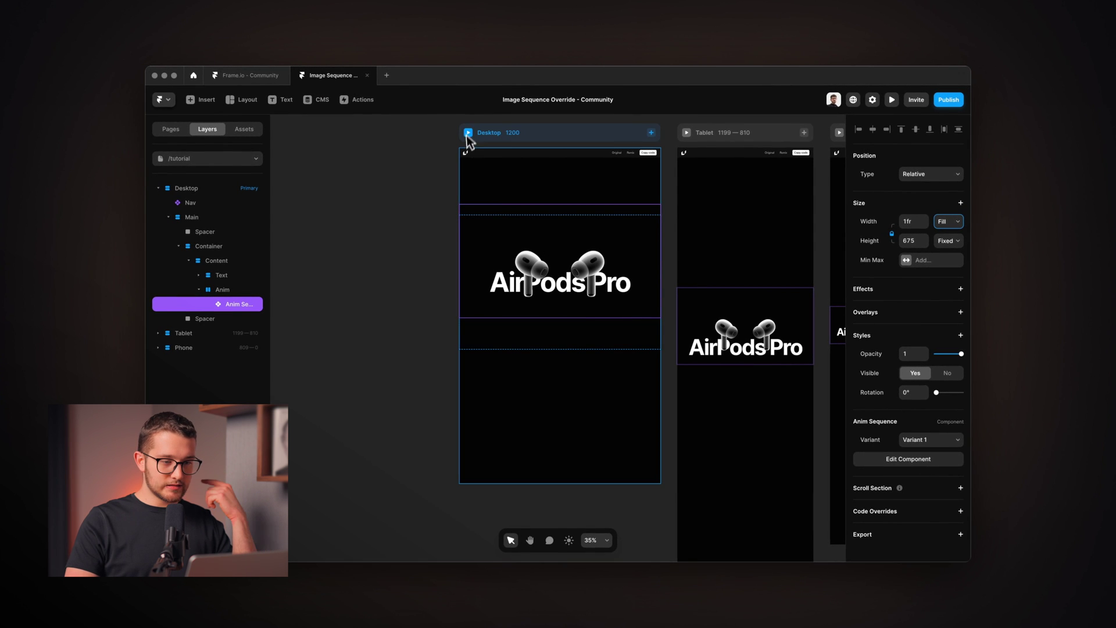
Preview the Desktop page, scroll through the AirPods Pro section and return to the canvas.
left_click(469, 133)
scroll(527, 385, "down", 6)
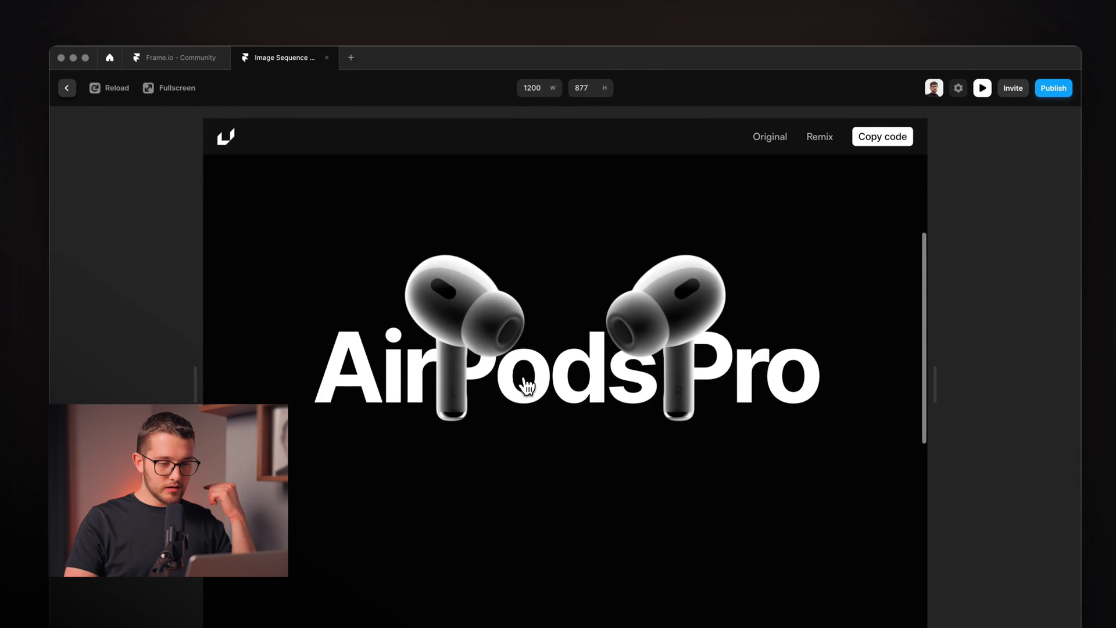
scroll(526, 385, "down", 5)
key("Escape")
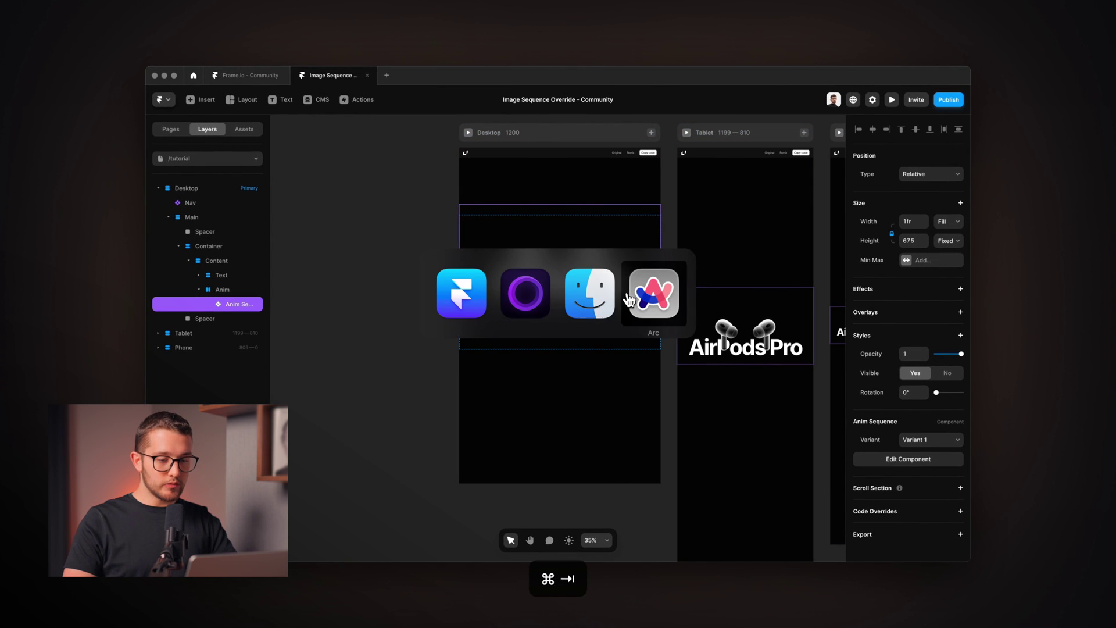
Switch to Arc and look over the Image Sequence Player Override in Framer page.
left_click(628, 300)
left_click(205, 226)
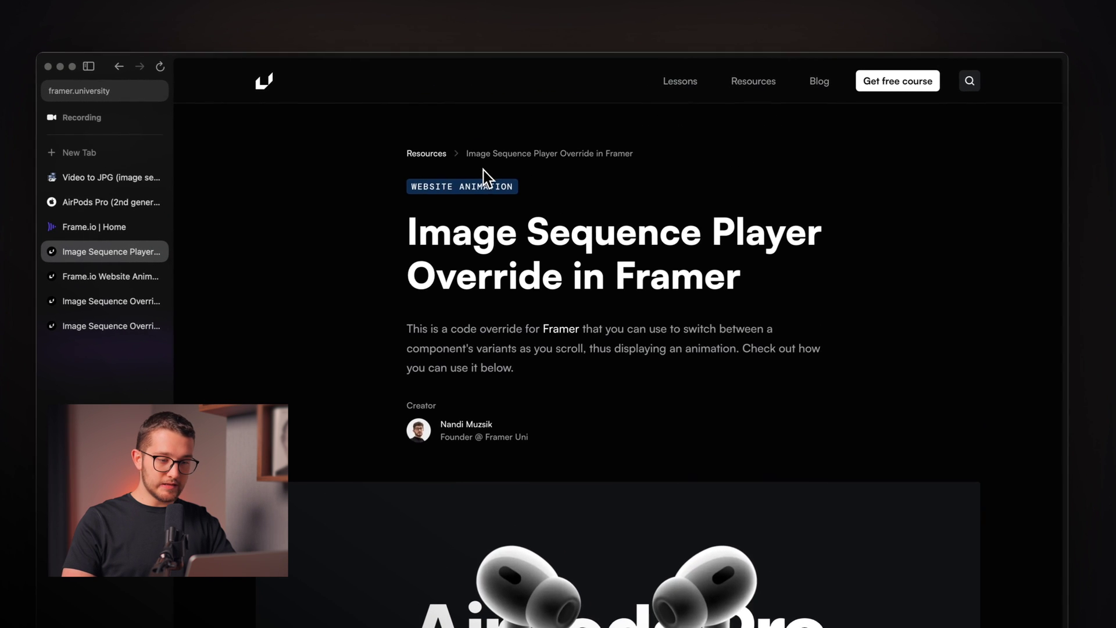
left_click_drag(418, 232, 834, 231)
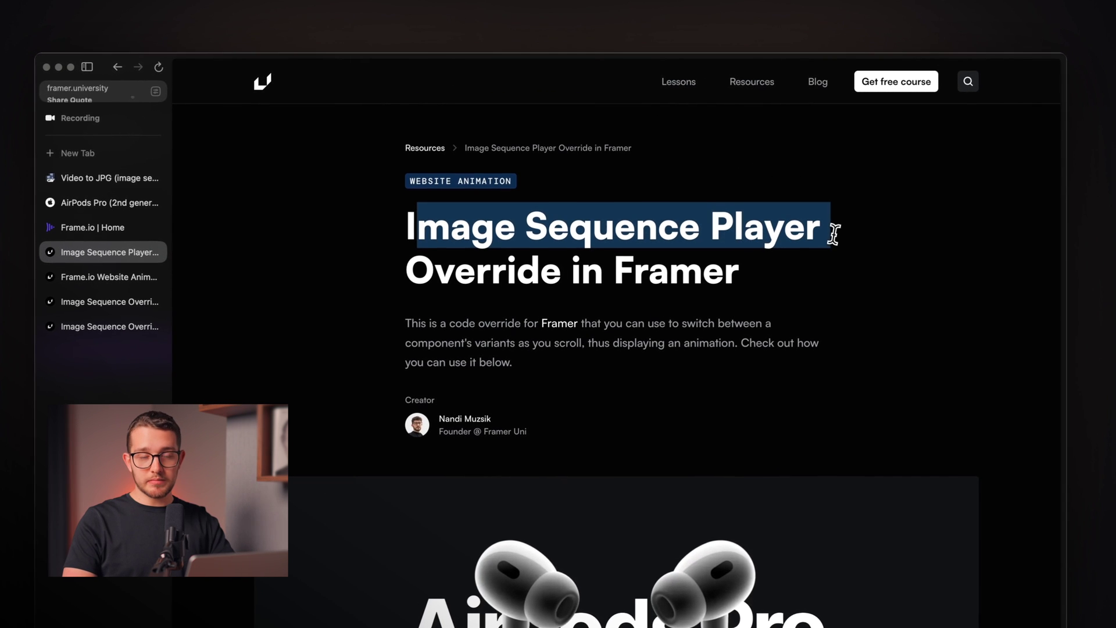
scroll(653, 281, "down", 10)
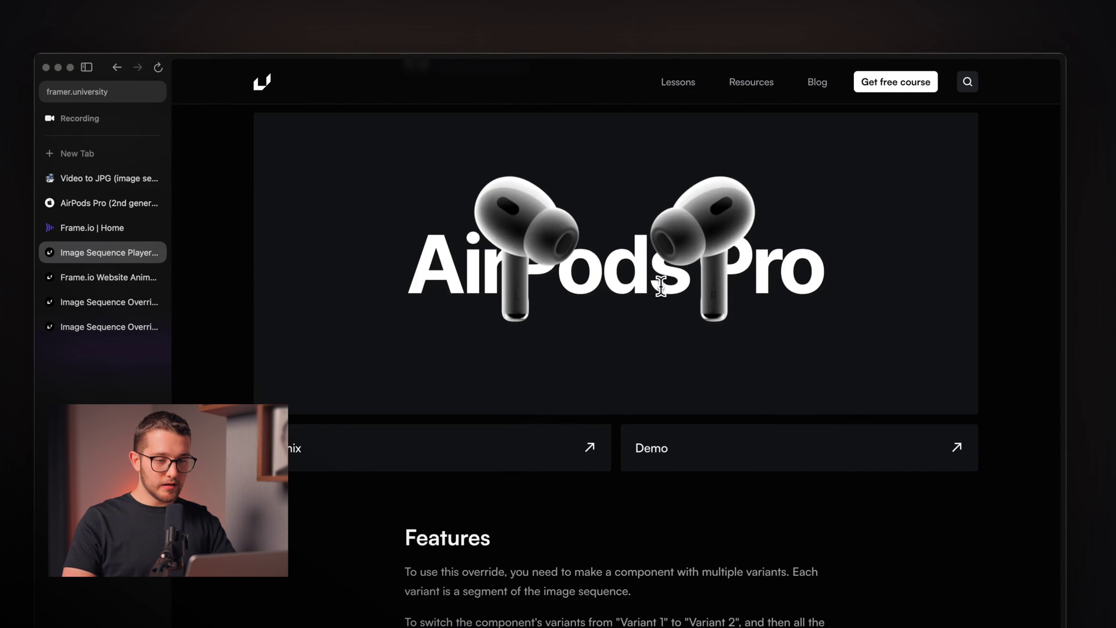
scroll(662, 284, "up", 5)
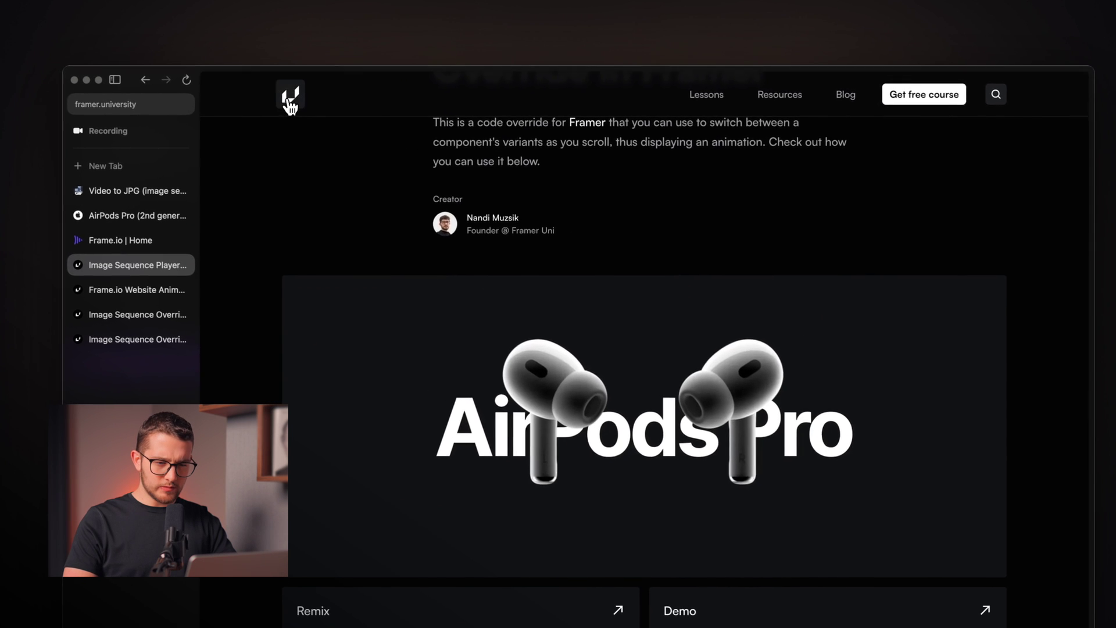
Search the Framer University site for "image sequenc" and open the Image Sequence Player Override in Framer resource.
left_click(262, 82)
left_click(968, 83)
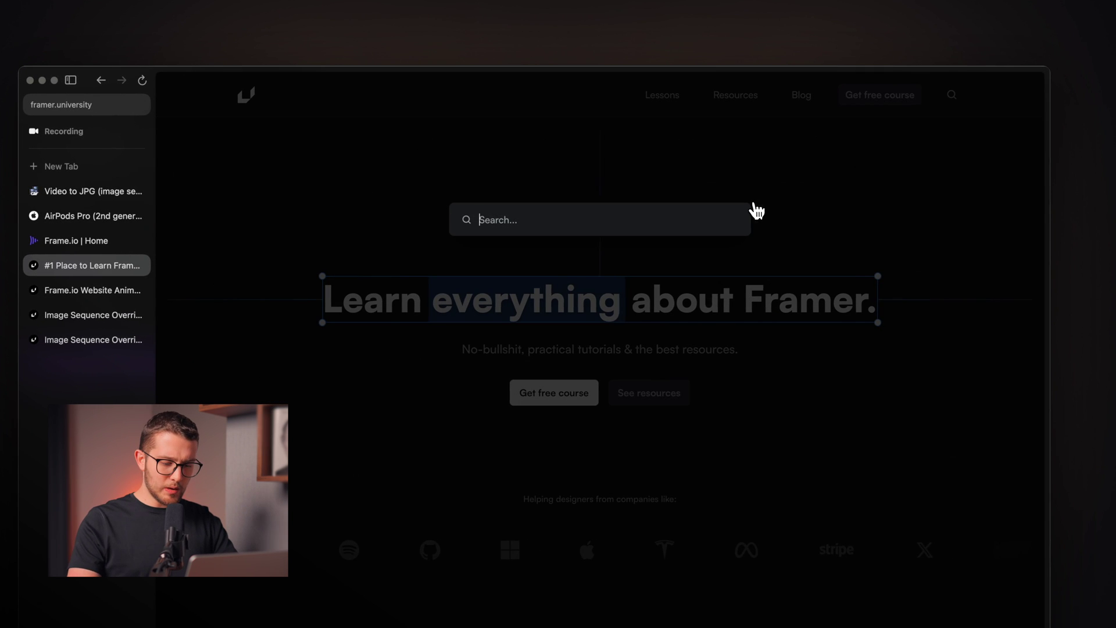
type("image sequenc")
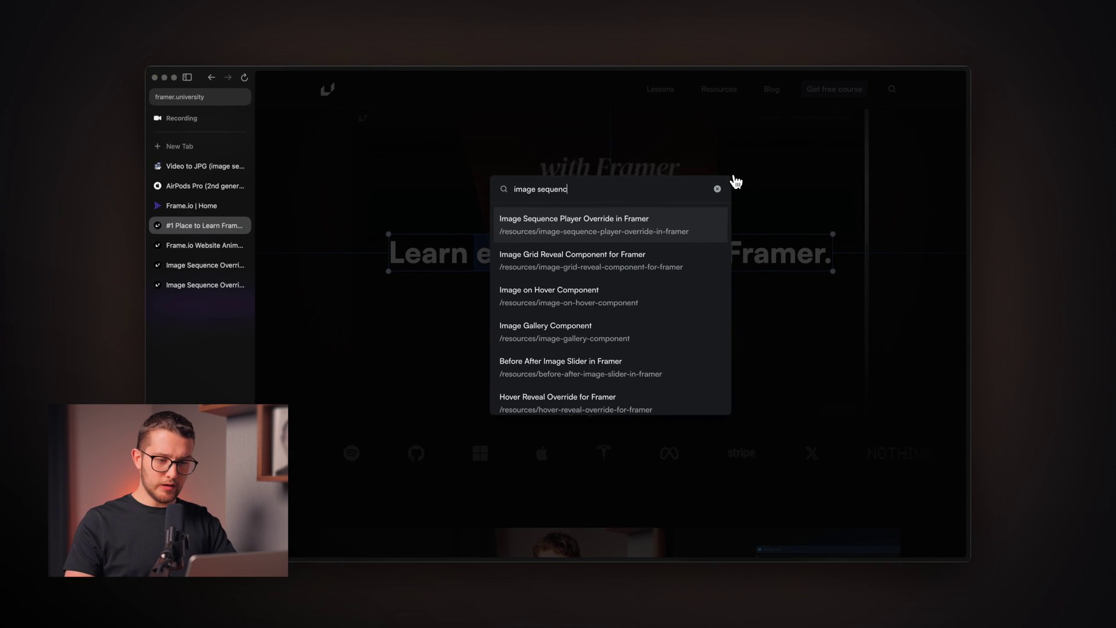
key("Return")
Copy the code override for cycling through a component's variants on scroll and switch back to Framer.
scroll(550, 281, "down", 10)
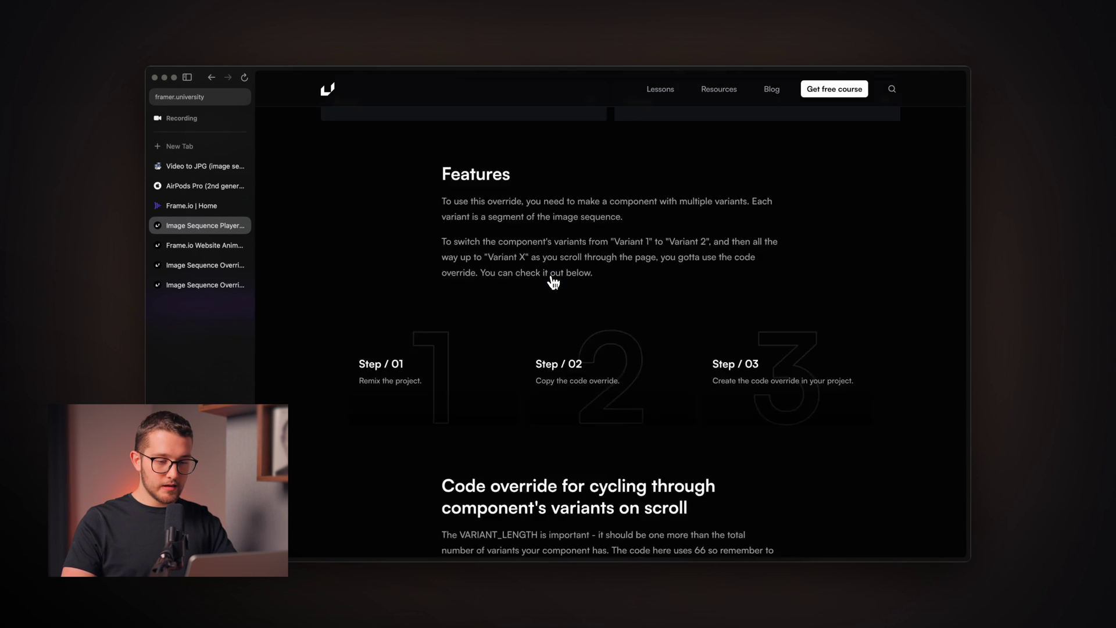
scroll(553, 283, "down", 6)
left_click(759, 402)
scroll(779, 412, "down", 2)
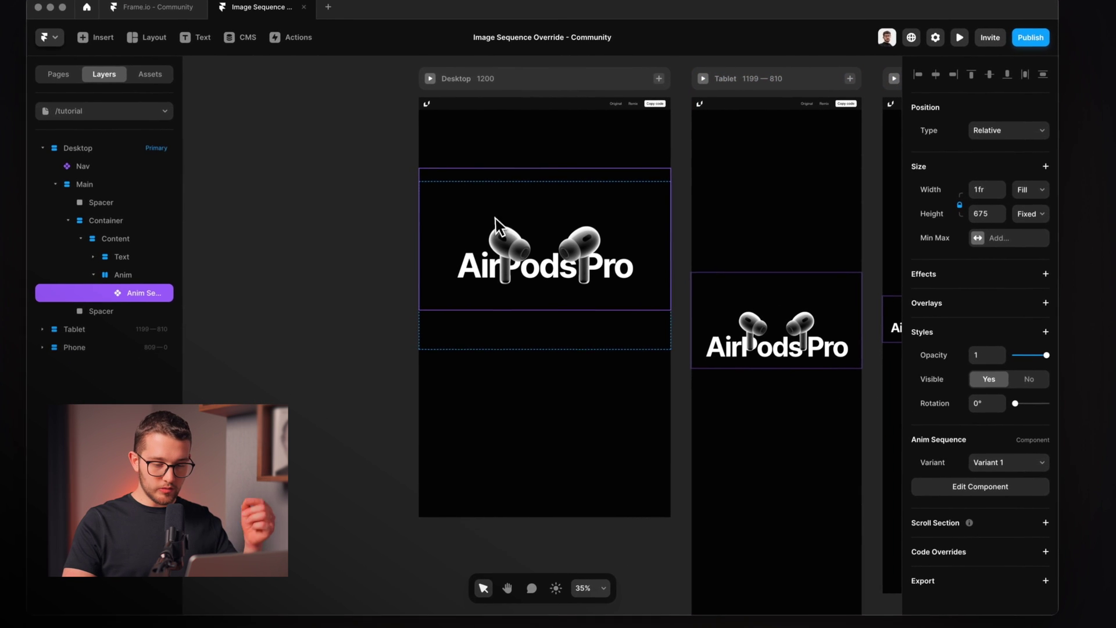
Create a code override file named Image_Sequence for the Anim Sequence, replace its default code with the copied override and review VARIANT_LENGTH.
left_click(1012, 552)
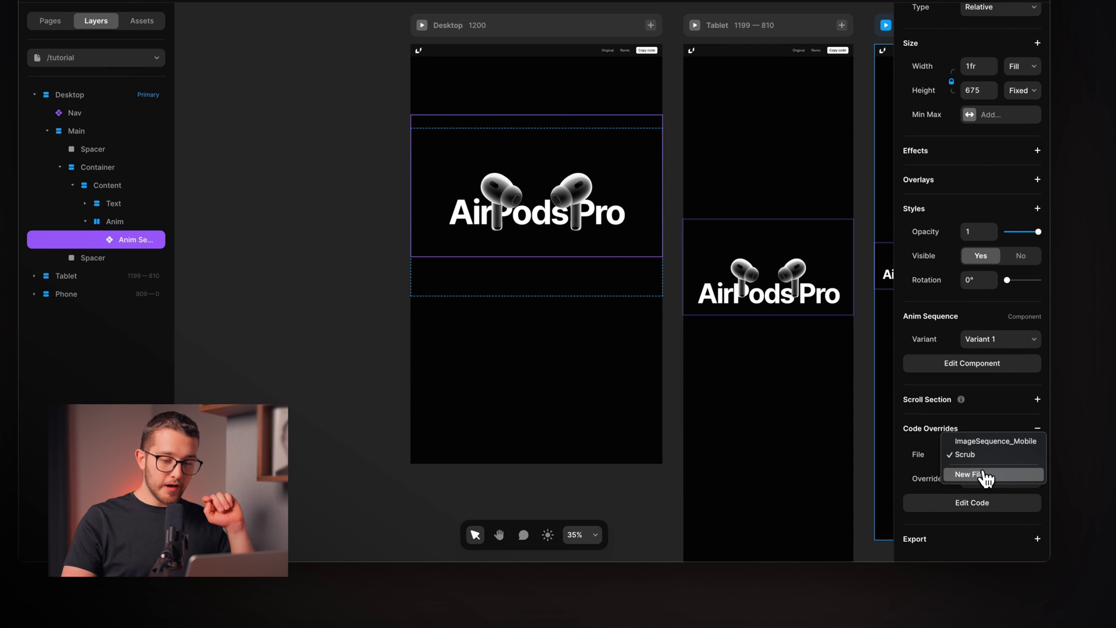
left_click(986, 475)
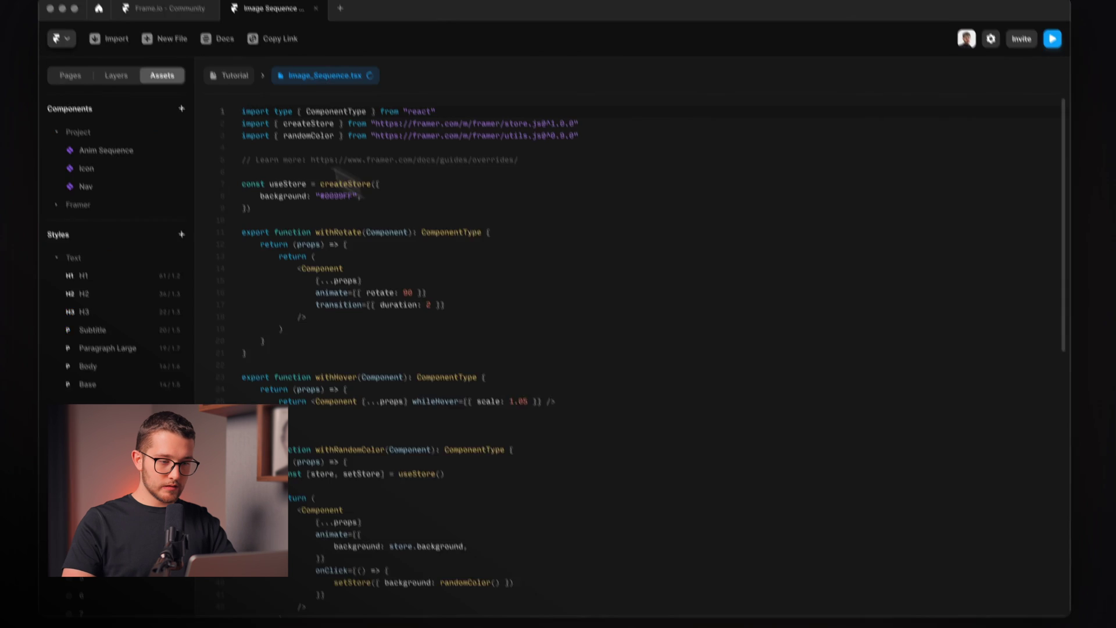
key("super+a")
key("super+v")
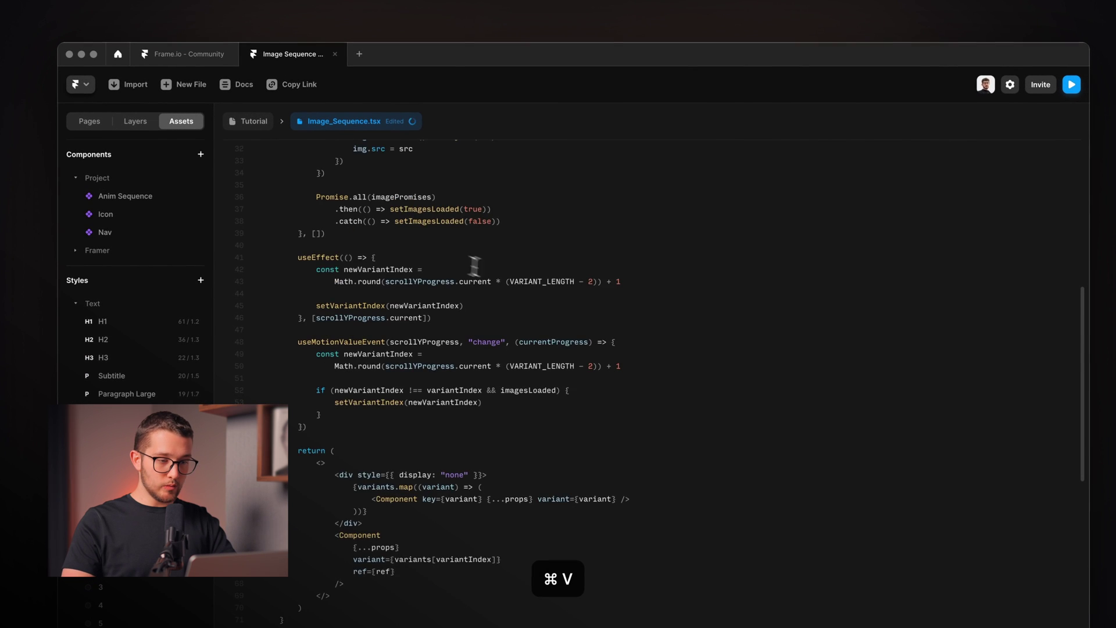
scroll(474, 265, "up", 10)
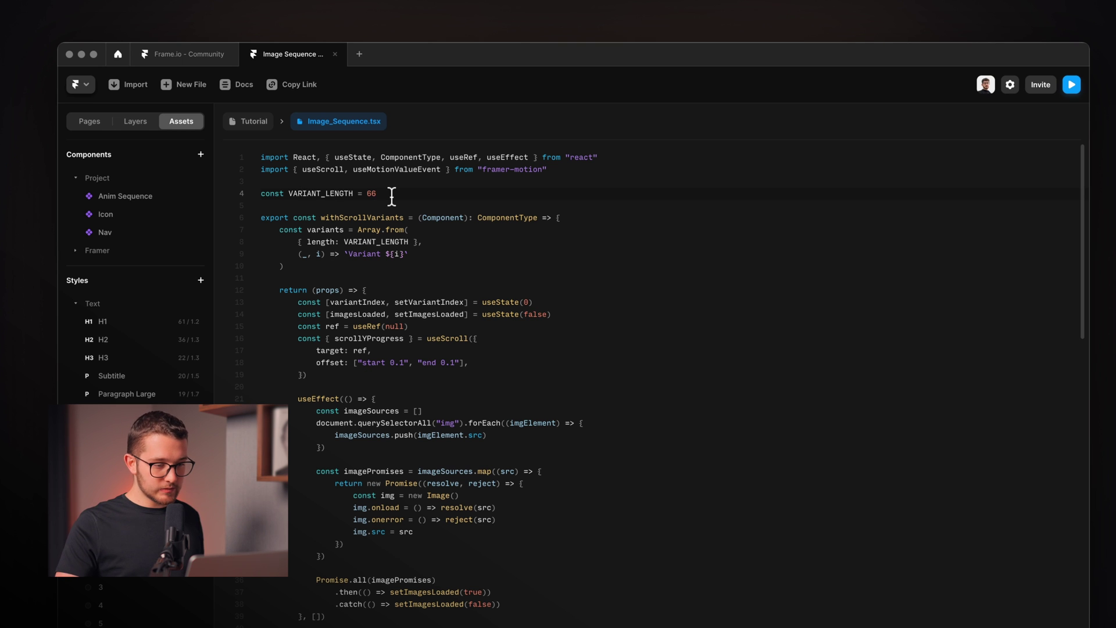
scroll(413, 326, "down", 3)
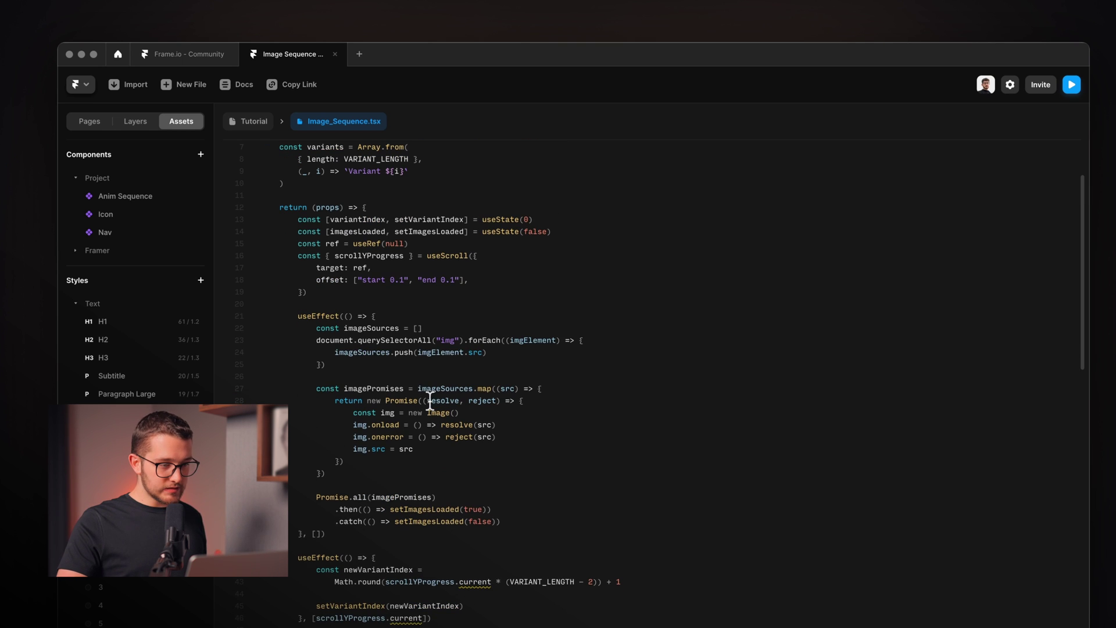
Return to the Tutorial page's layers and set the Anim Sequence's code override file to Image_Sequence.
left_click(252, 121)
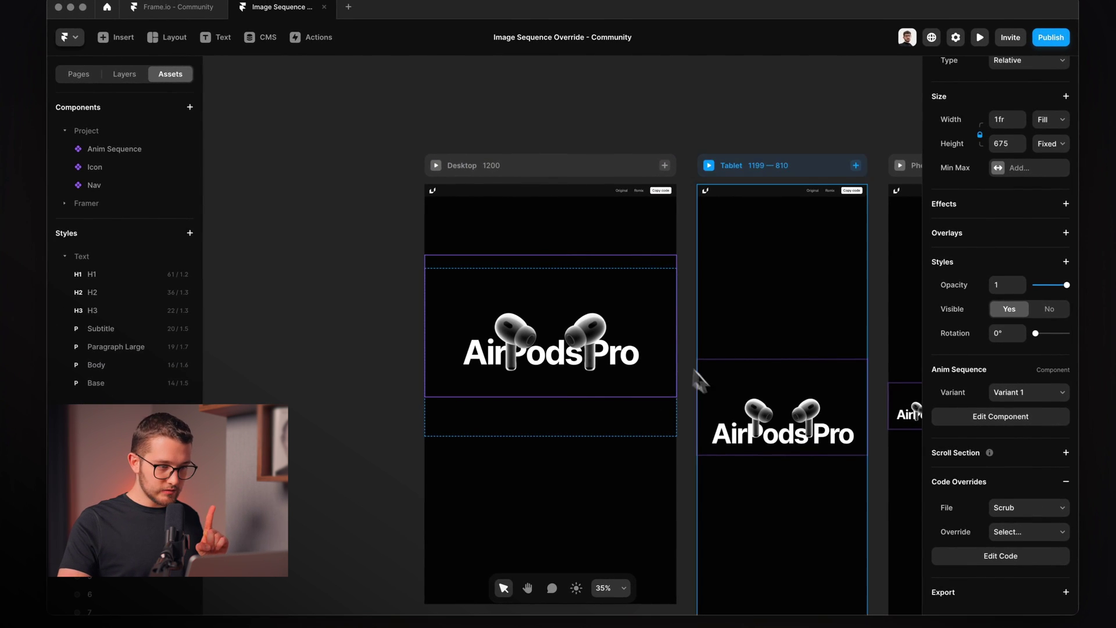
left_click(124, 74)
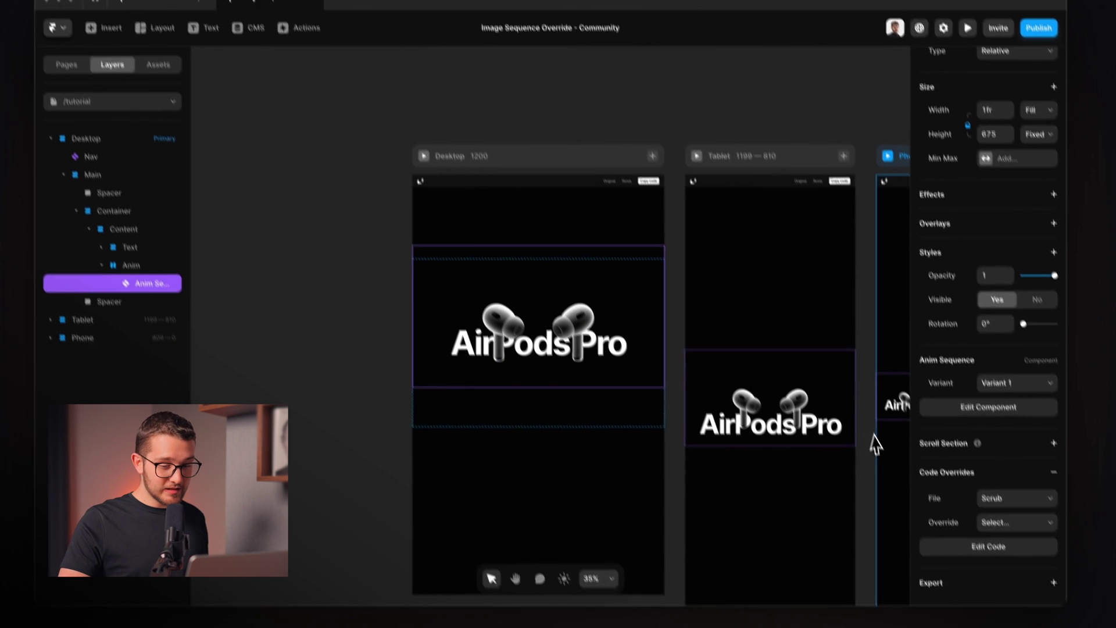
left_click(1009, 501)
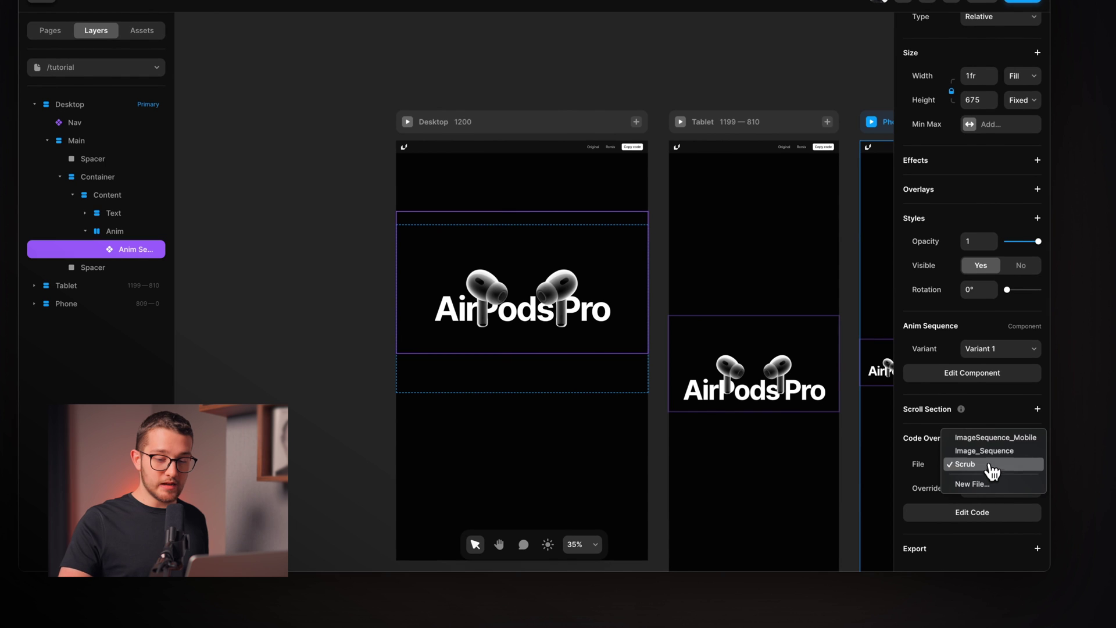
left_click(991, 464)
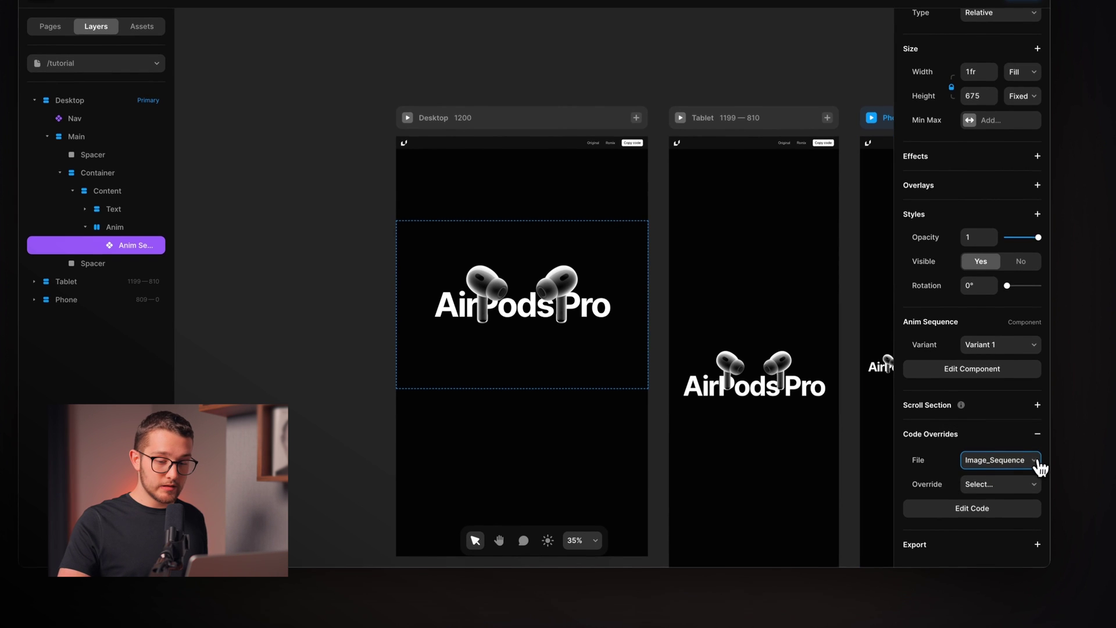
Apply the withScrollVariants override to the Anim Sequence and preview the Desktop breakpoint, scrolling down and back up through the AirPods Pro section.
left_click(996, 488)
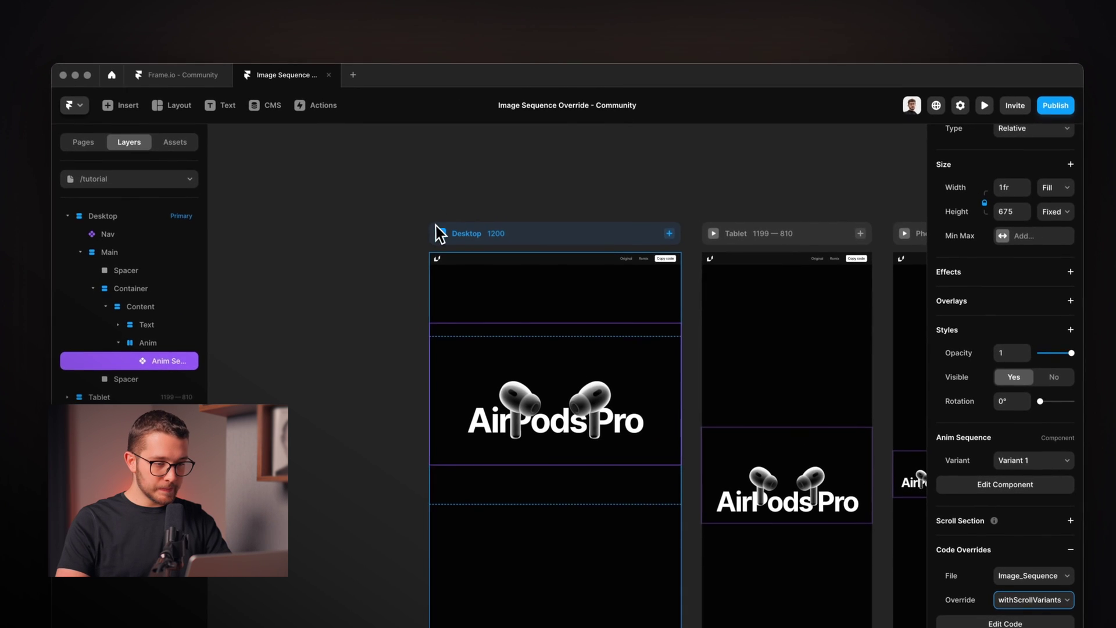
left_click(408, 112)
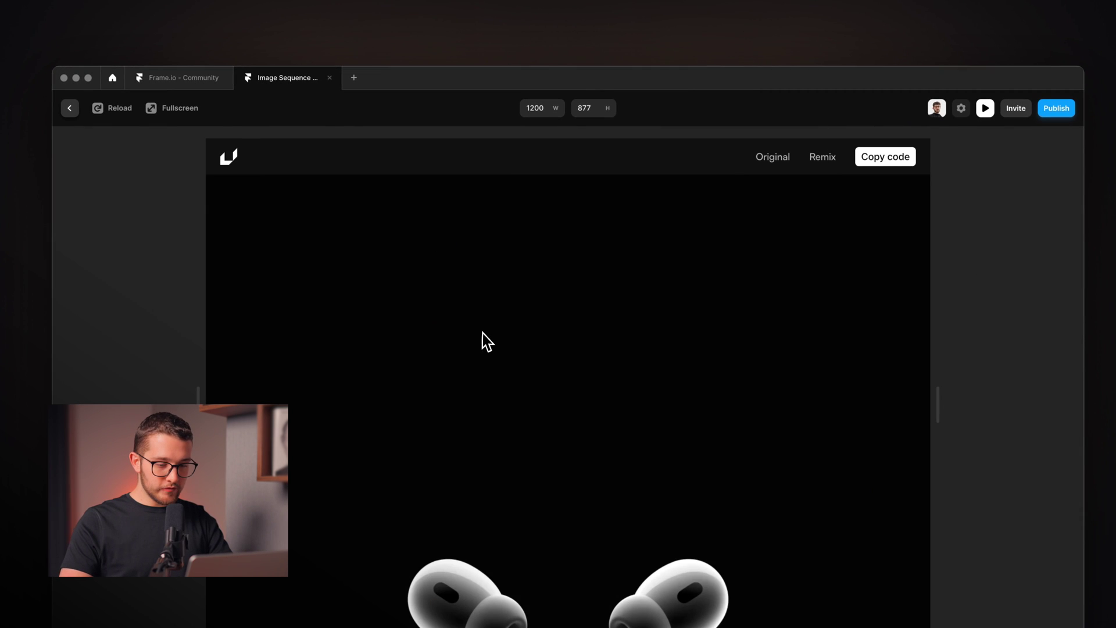
scroll(483, 333, "down", 10)
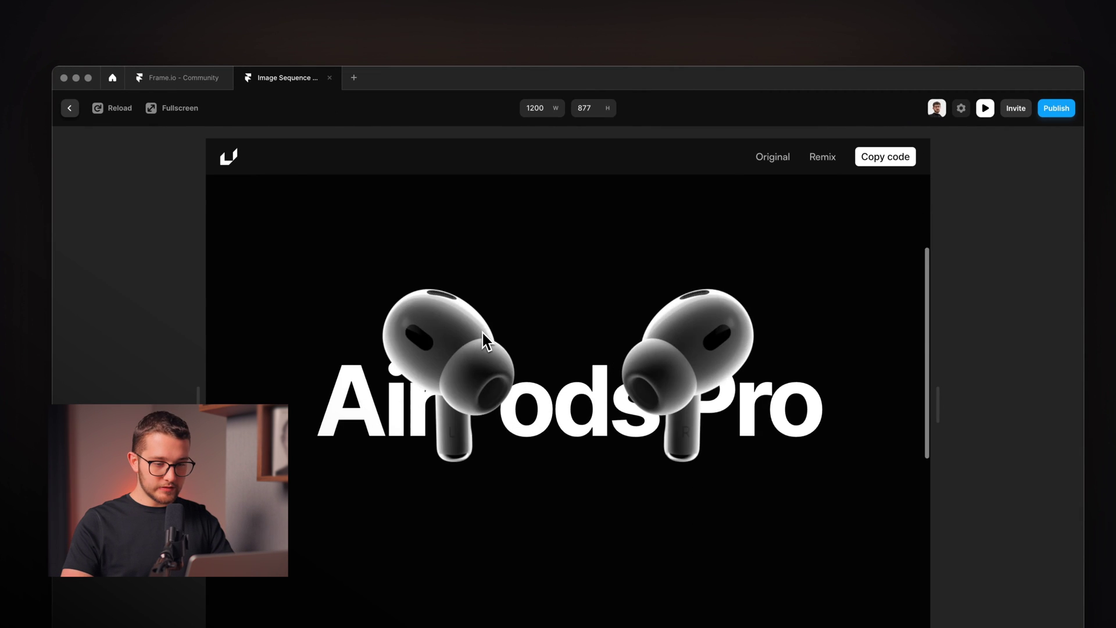
scroll(486, 311, "up", 10)
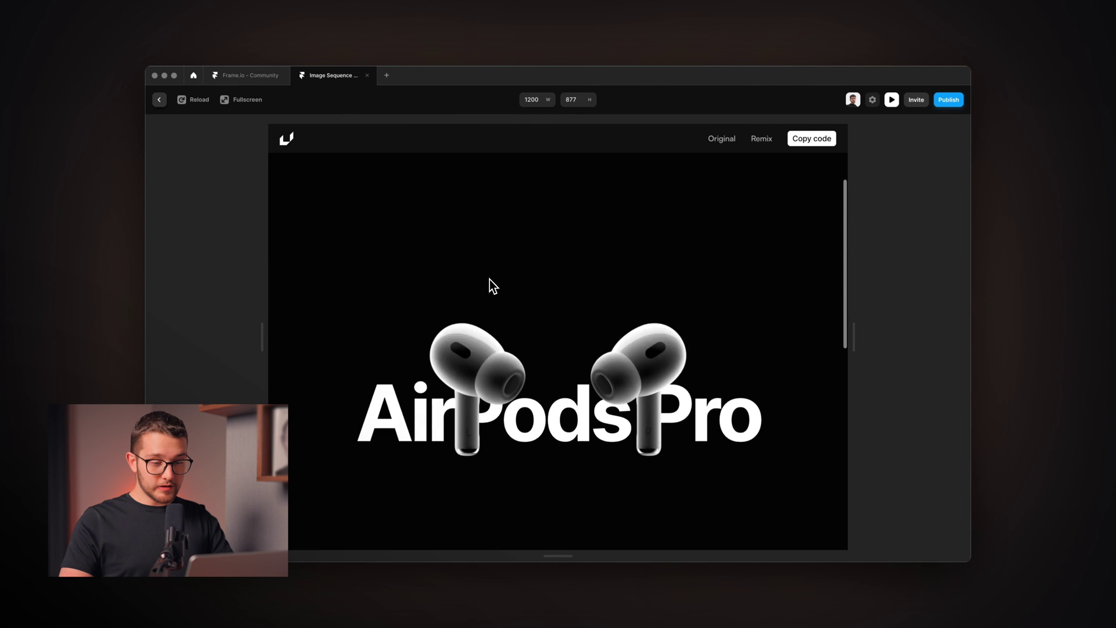
scroll(489, 279, "down", 10)
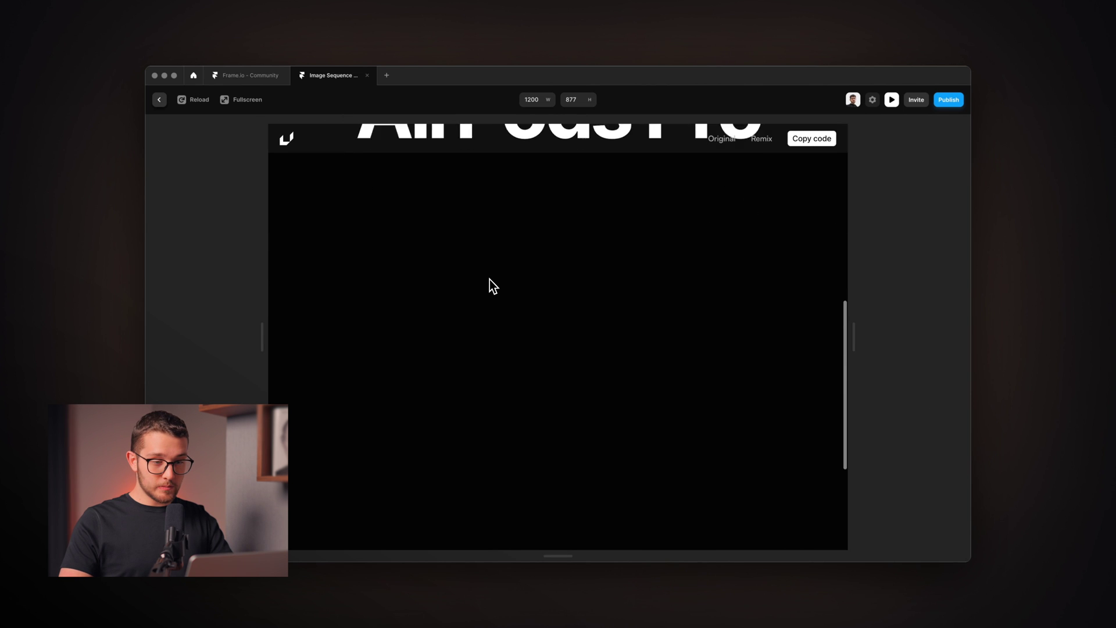
scroll(489, 279, "up", 15)
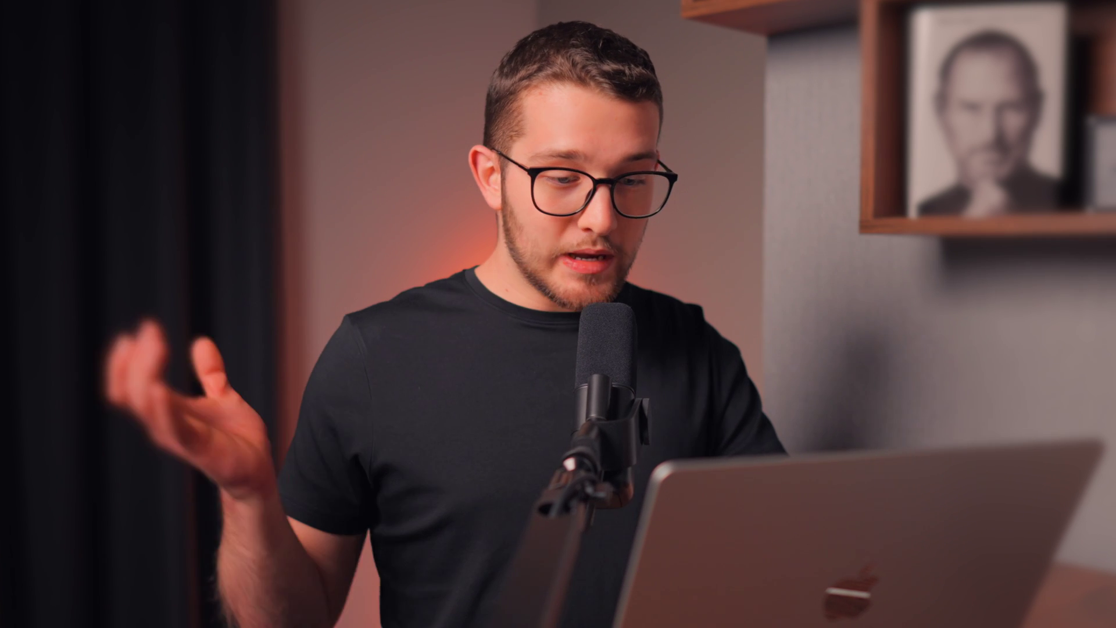